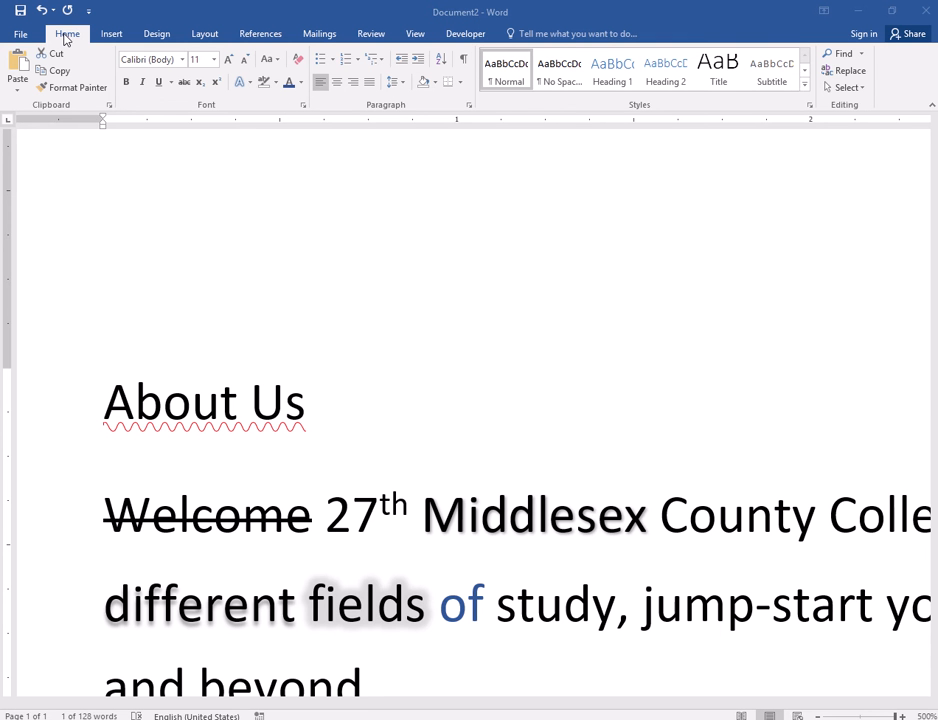
- Zoom the document out to 150% so all of its text fits in view
scroll(335, 290, "down", 4)
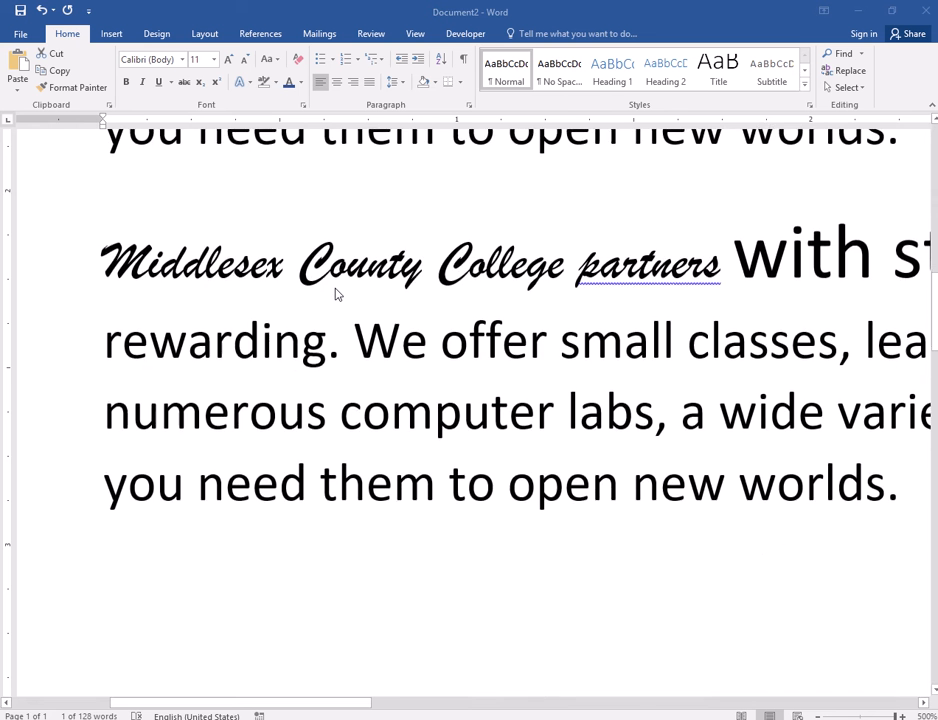
scroll(336, 287, "up", 3)
scroll(336, 287, "down", 13)
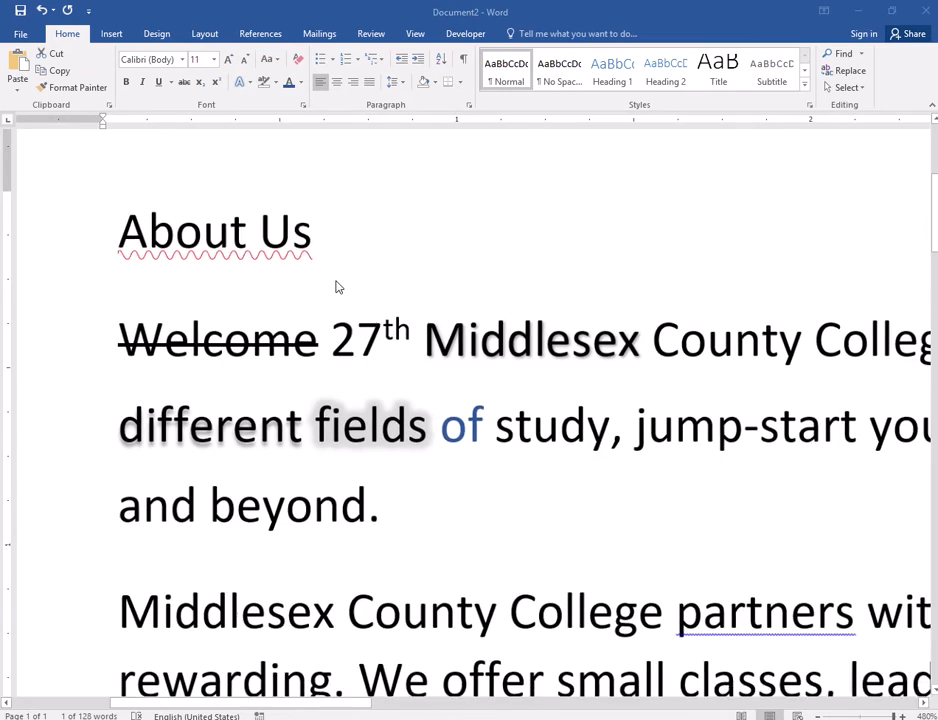
scroll(335, 294, "down", 13)
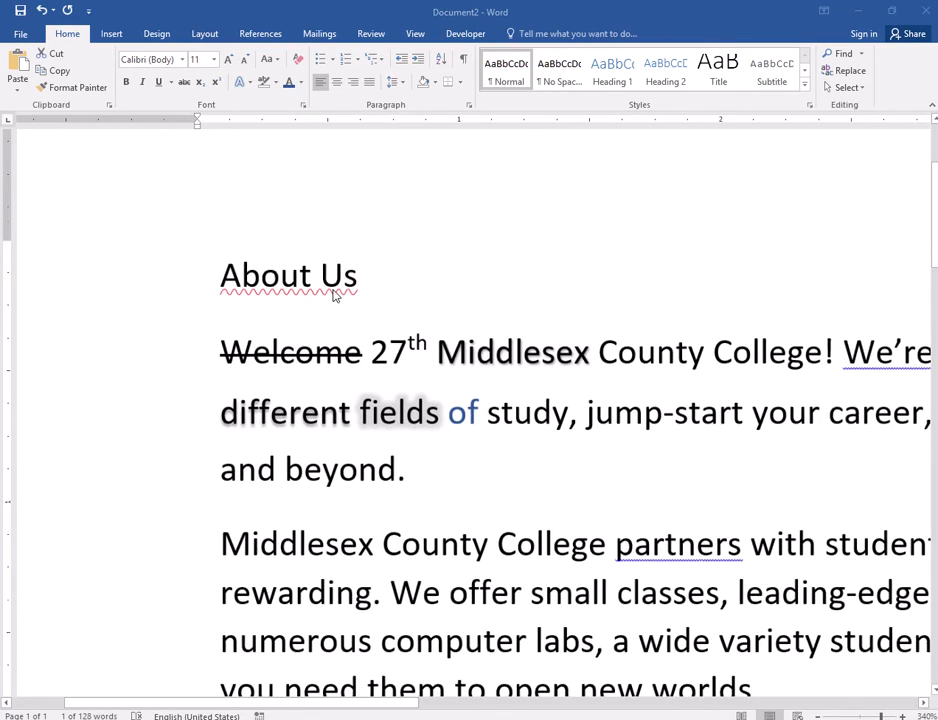
scroll(327, 296, "down", 9)
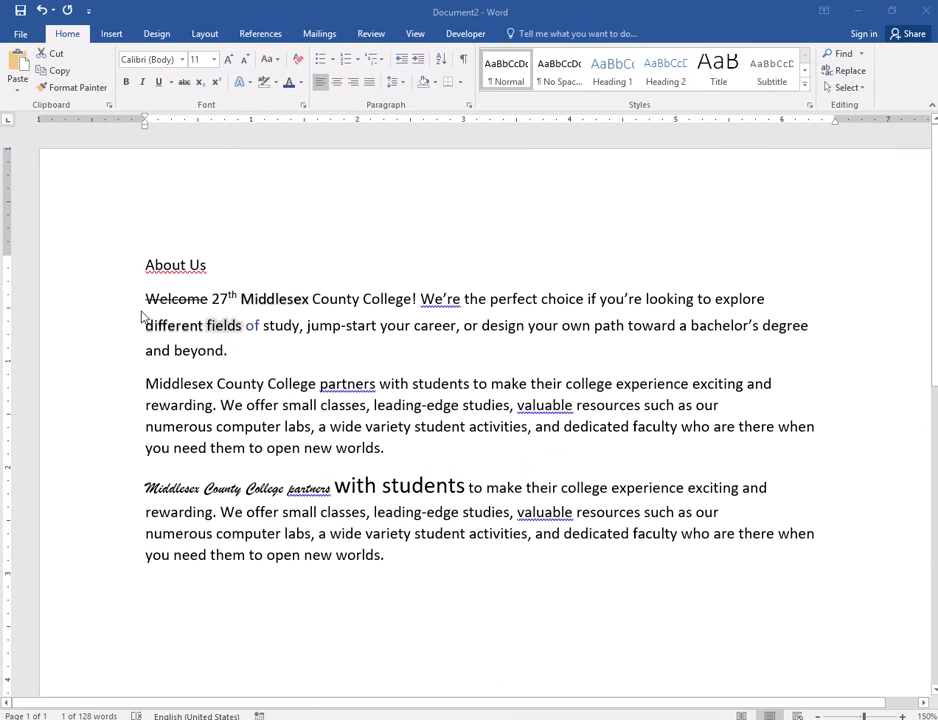
- Select the whole paragraph that begins with "Welcome", and clear the selection
left_click(222, 360)
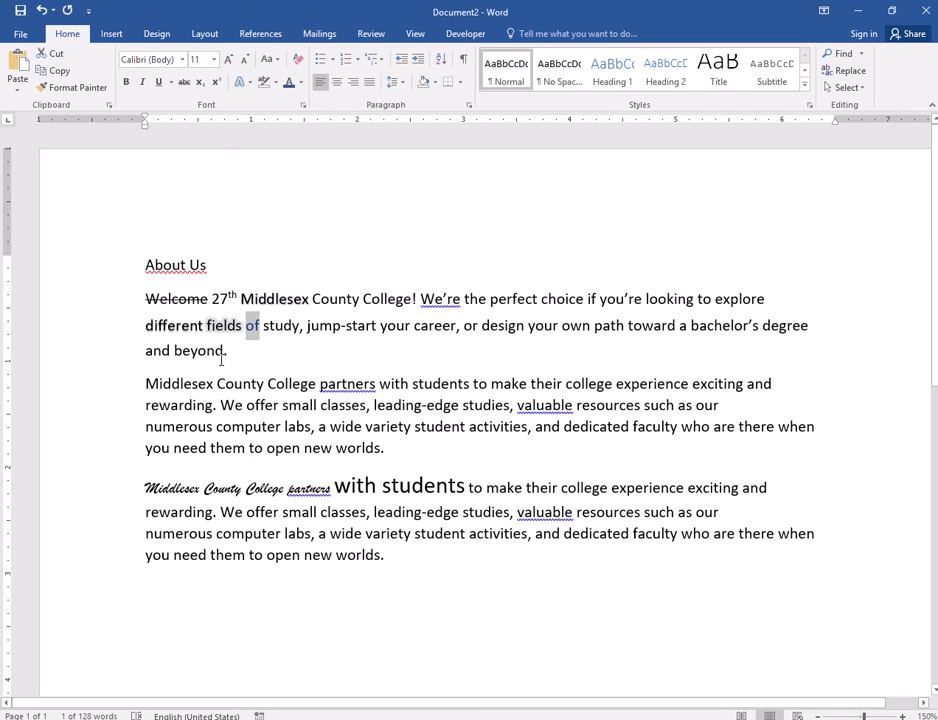
triple_click(184, 333)
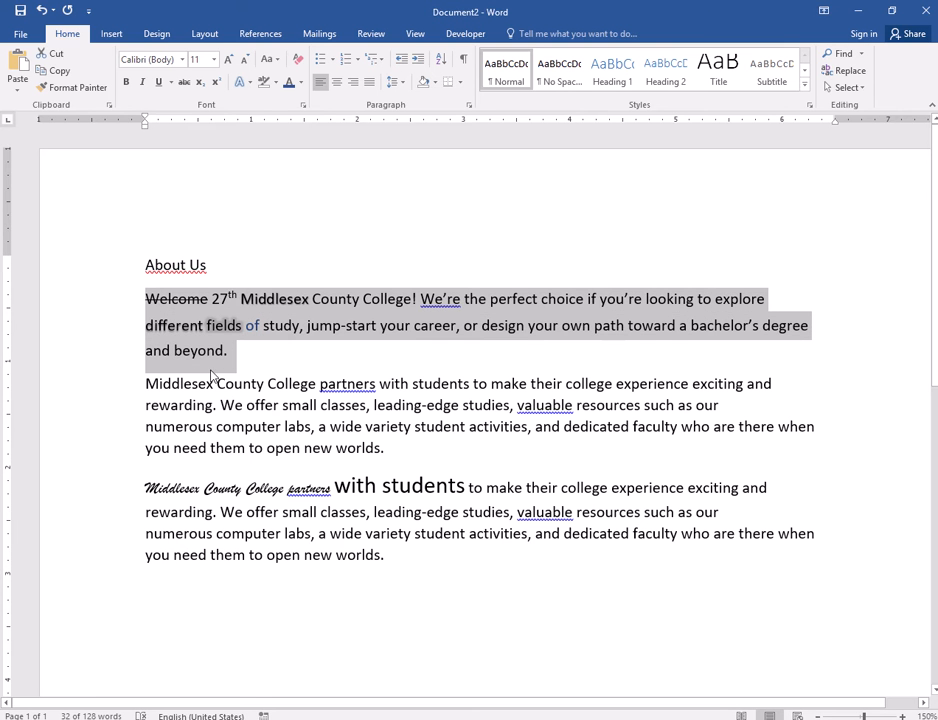
left_click(297, 360)
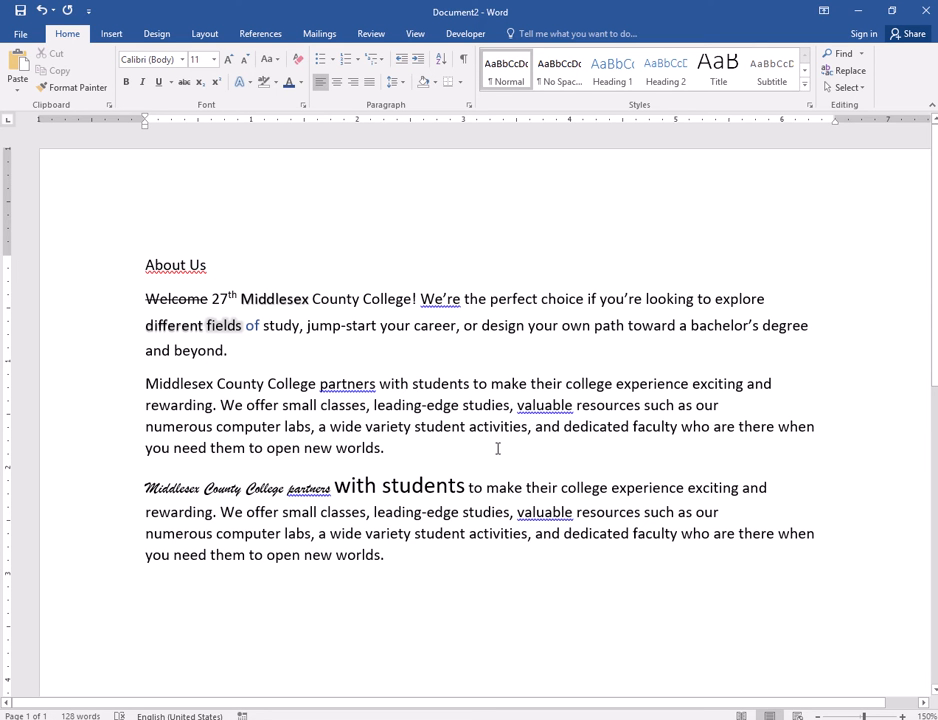
- Show the paragraph marks and highlight the marks that end the heading and the three body paragraphs
left_click(464, 62)
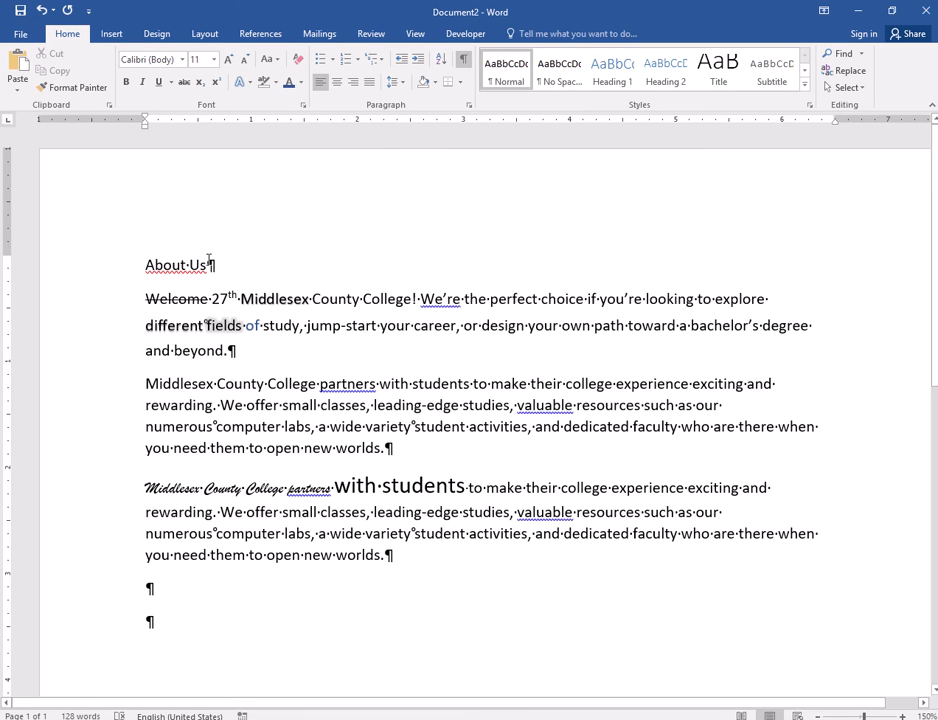
left_click_drag(208, 260, 214, 262)
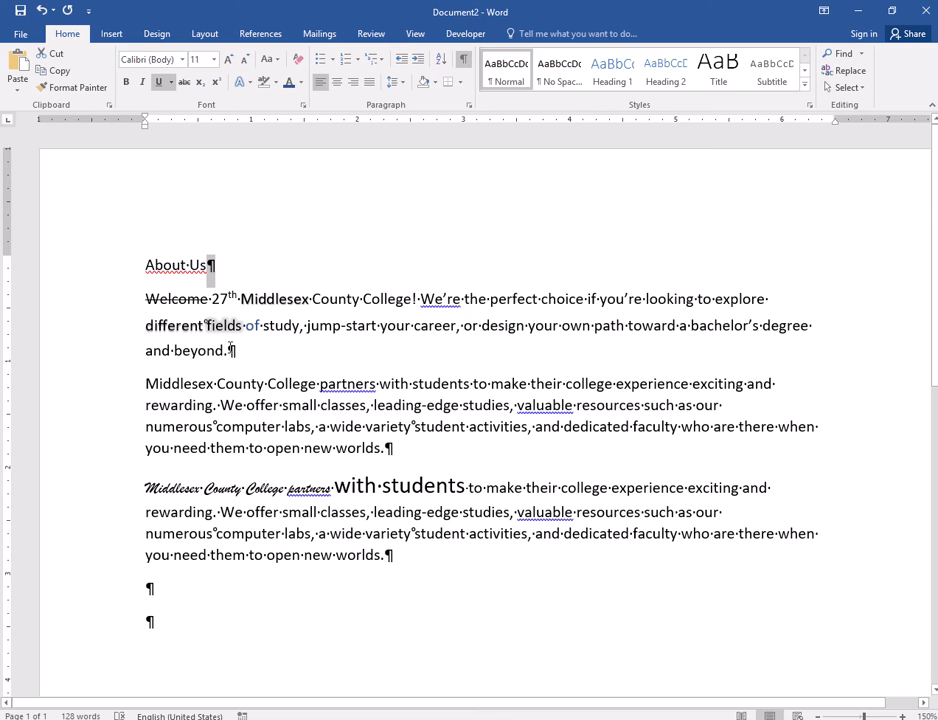
left_click_drag(229, 350, 237, 351)
left_click_drag(387, 447, 394, 448)
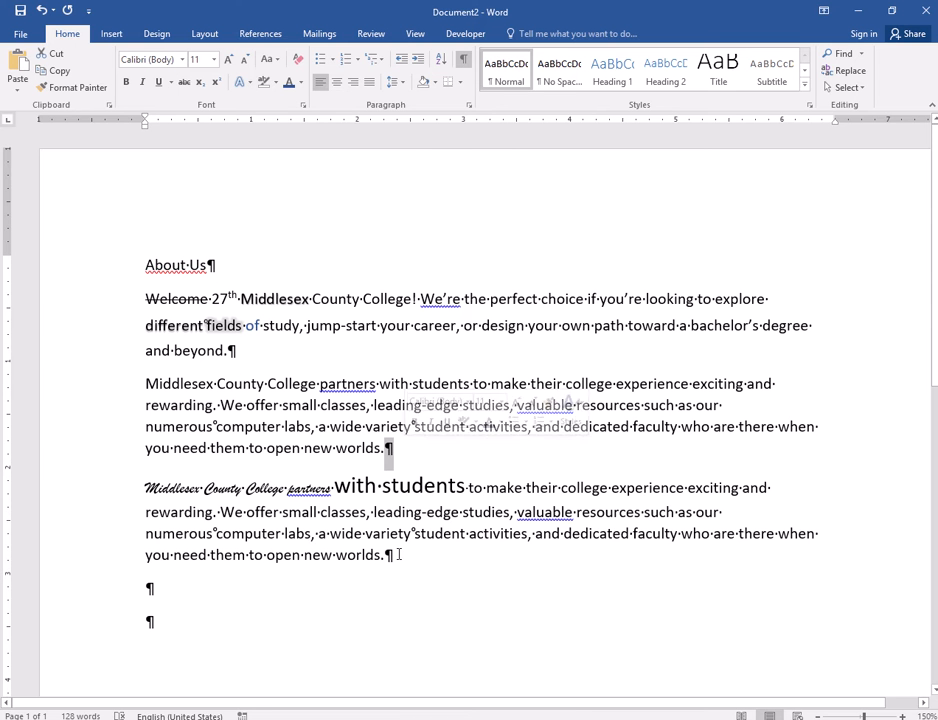
left_click_drag(386, 555, 398, 556)
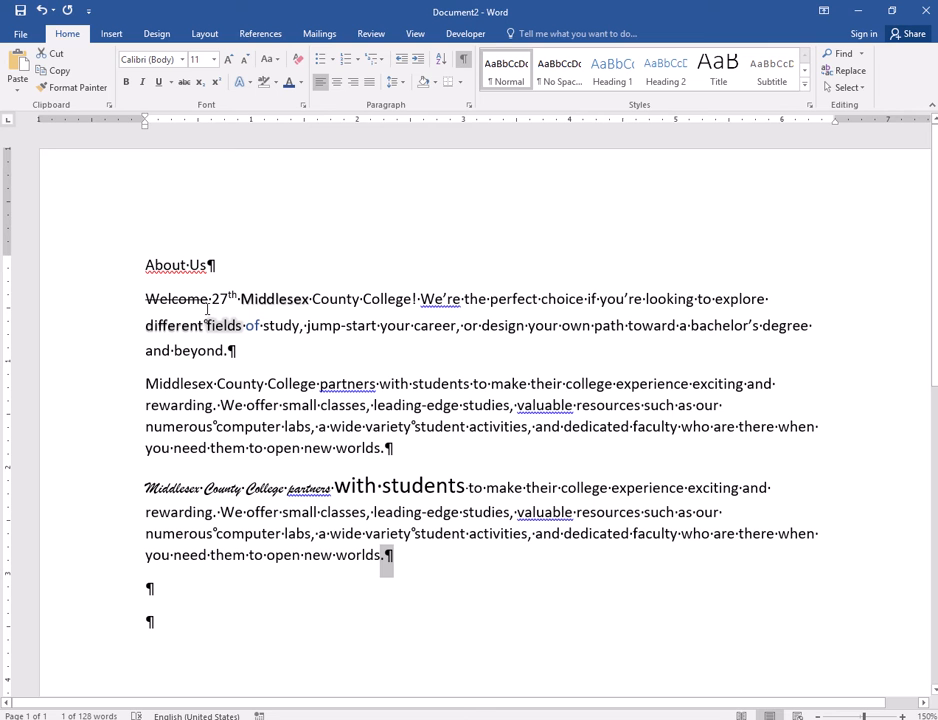
- Align the three body paragraphs differently: center the first, right-align the second and justify the third
left_click(157, 309)
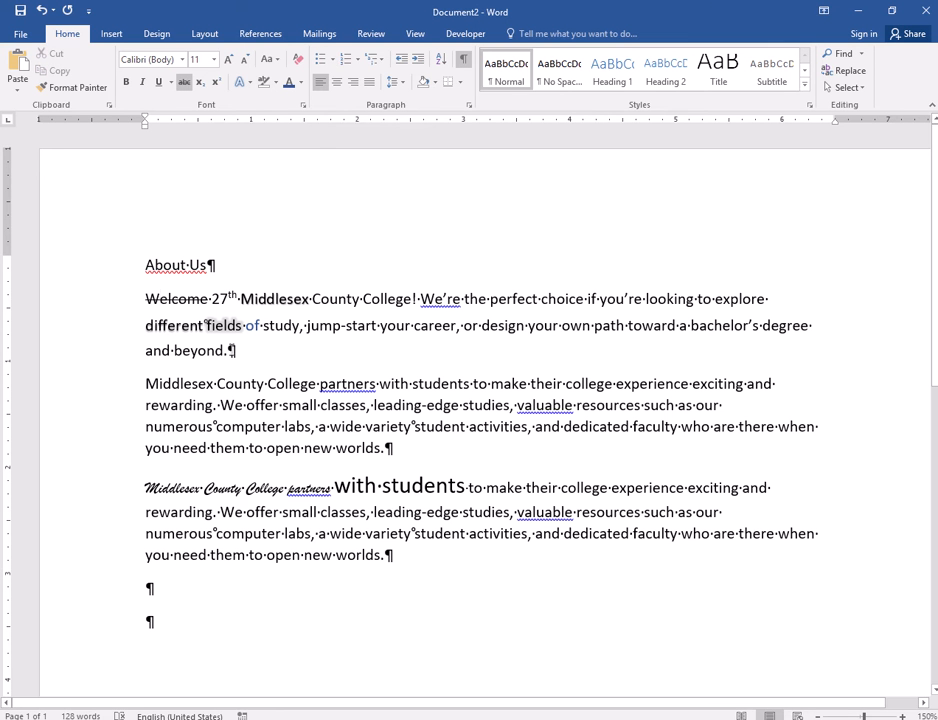
left_click(339, 88)
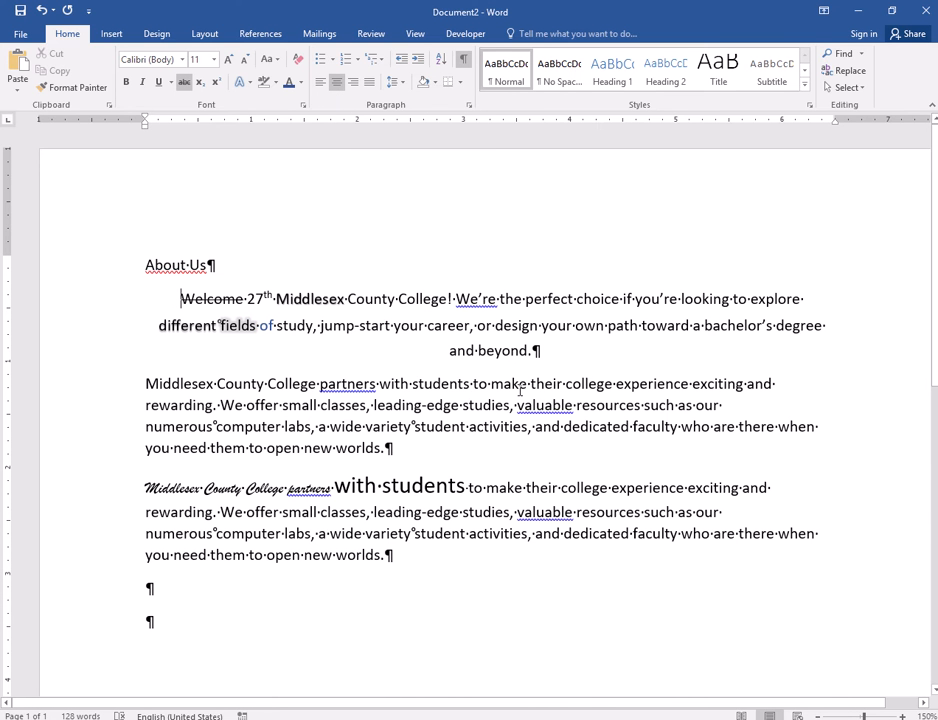
left_click(321, 424)
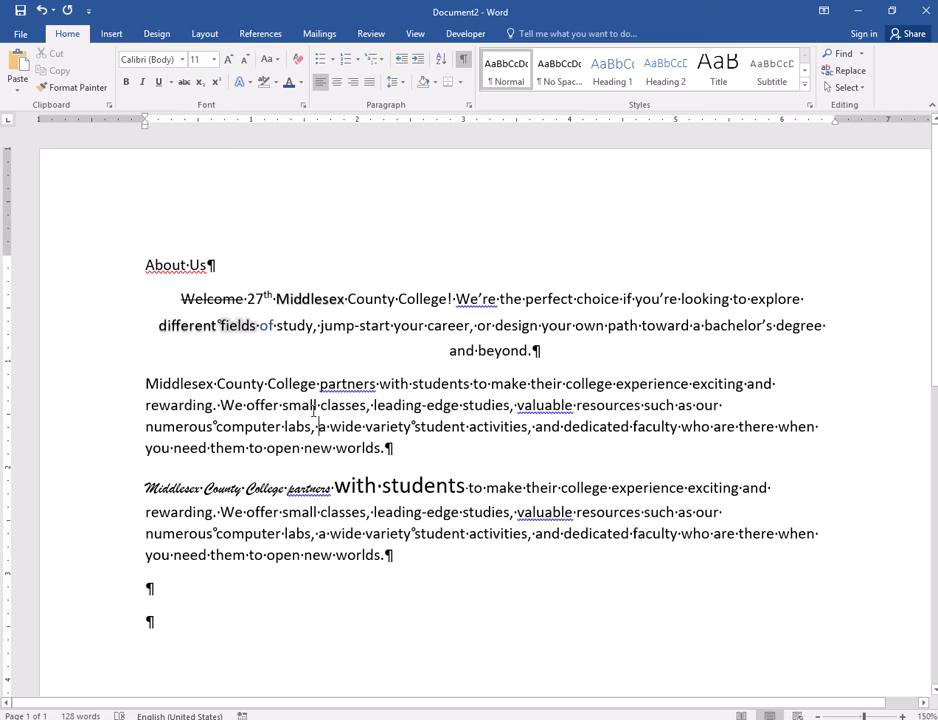
left_click(352, 82)
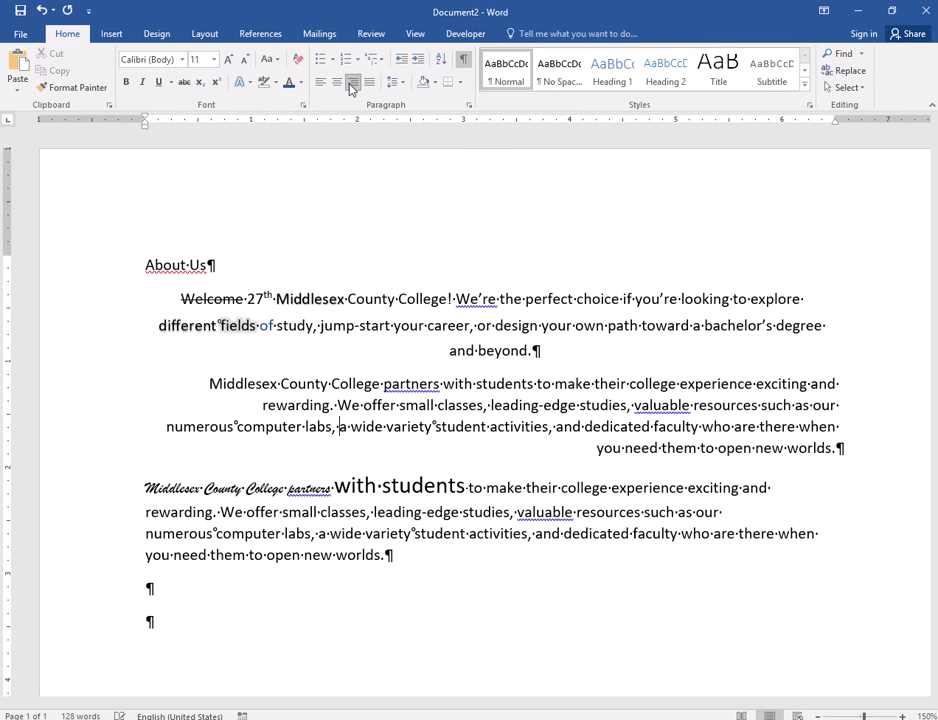
left_click(501, 533)
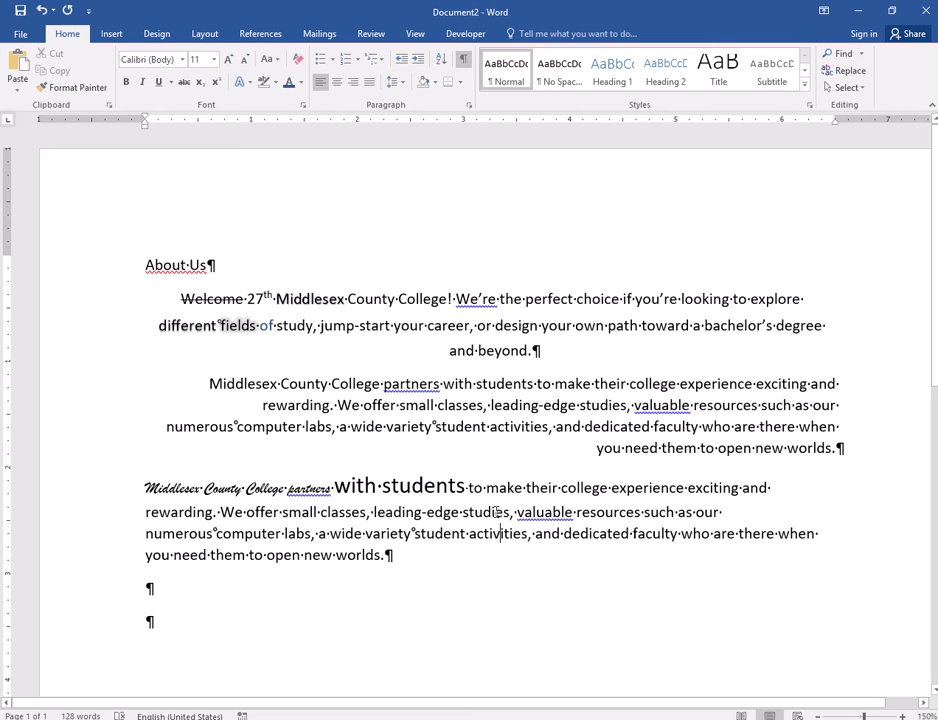
left_click(369, 82)
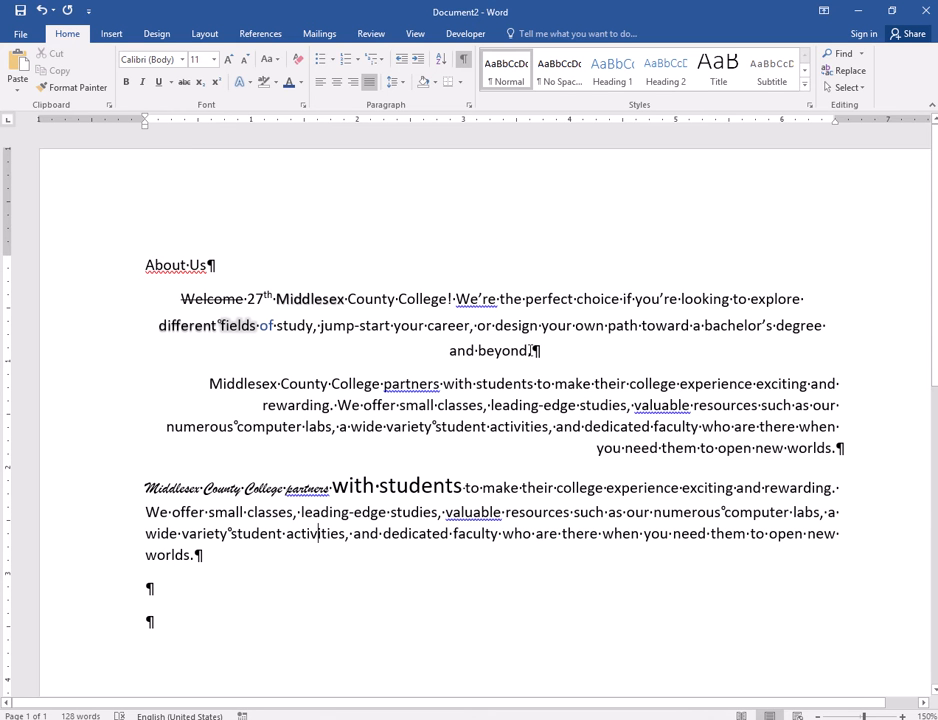
- Left-align the entire first body paragraph, which begins with "Welcome"
left_click(451, 318)
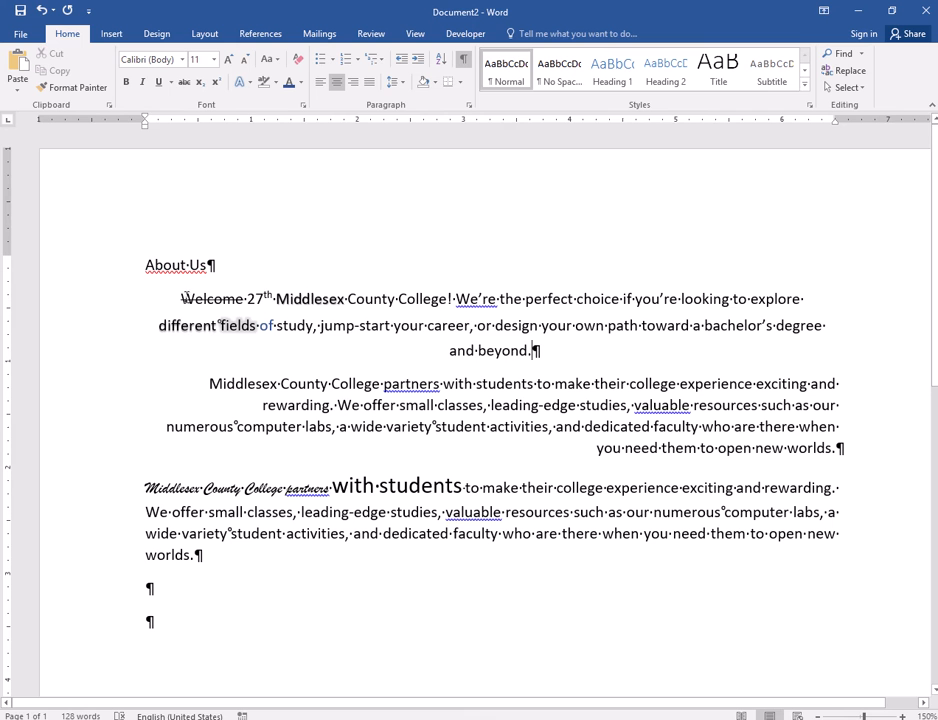
left_click_drag(182, 298, 533, 352)
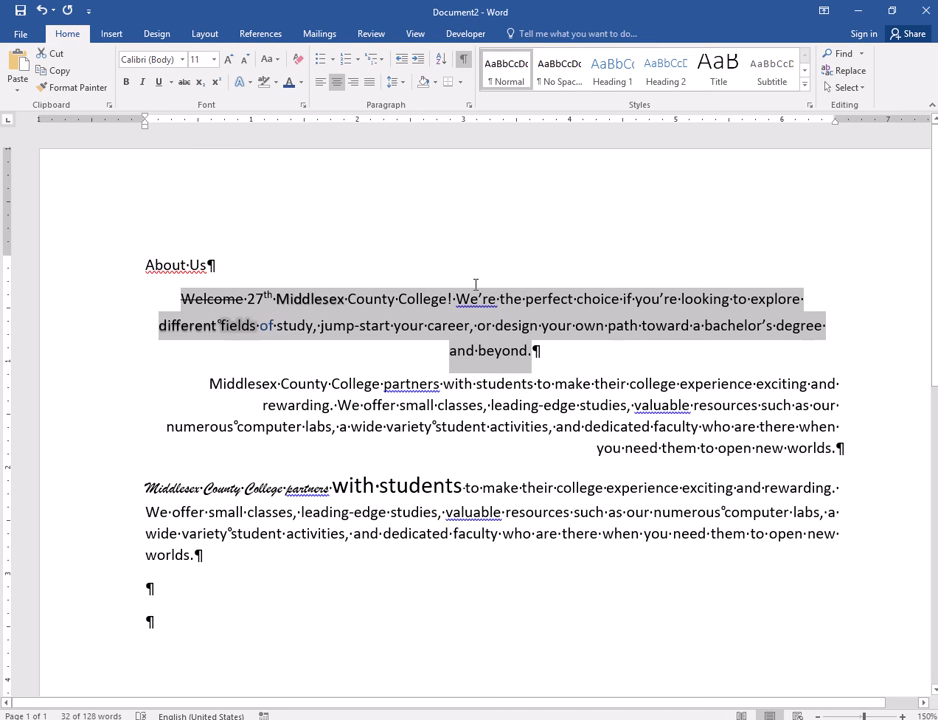
left_click(318, 81)
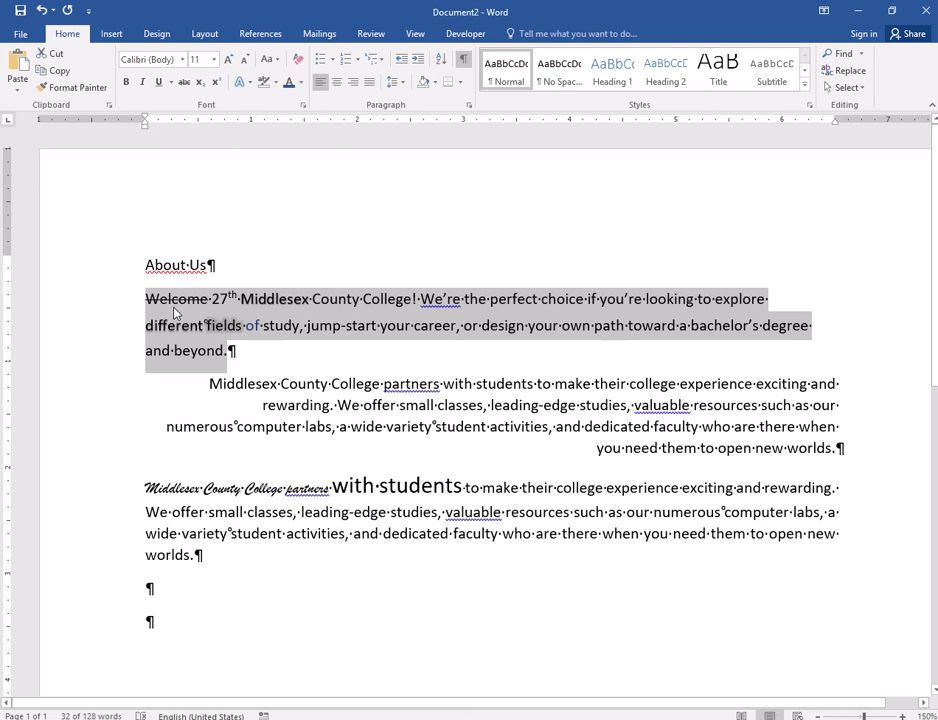
- Turn off justified alignment for the whole last body paragraph, returning it to left alignment
left_click_drag(205, 384, 825, 467)
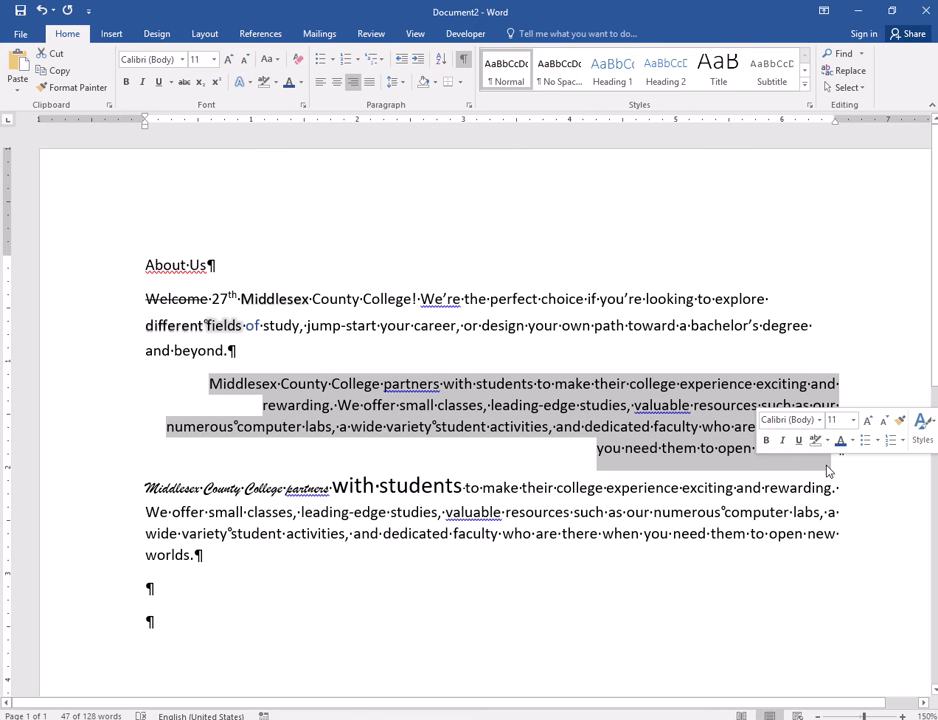
left_click(357, 530)
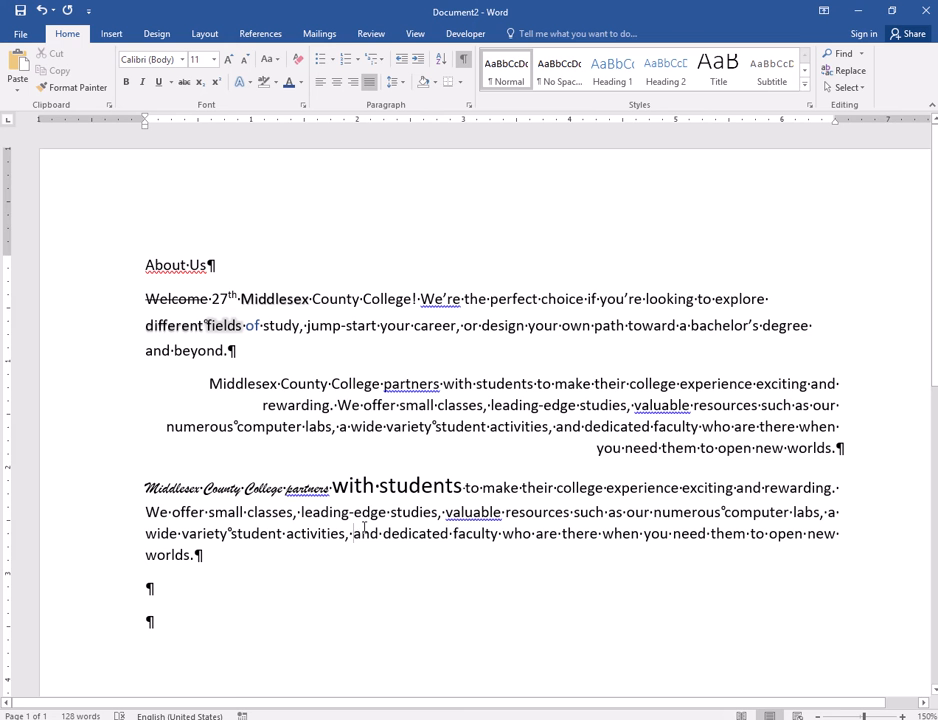
scroll(396, 511, "down", 1)
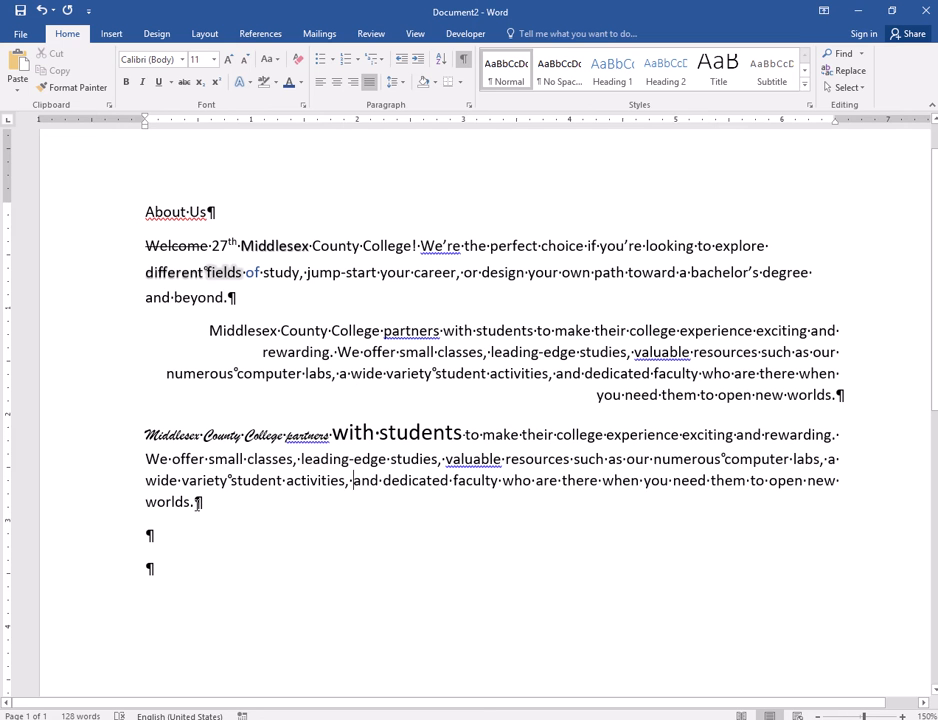
left_click_drag(203, 502, 140, 442)
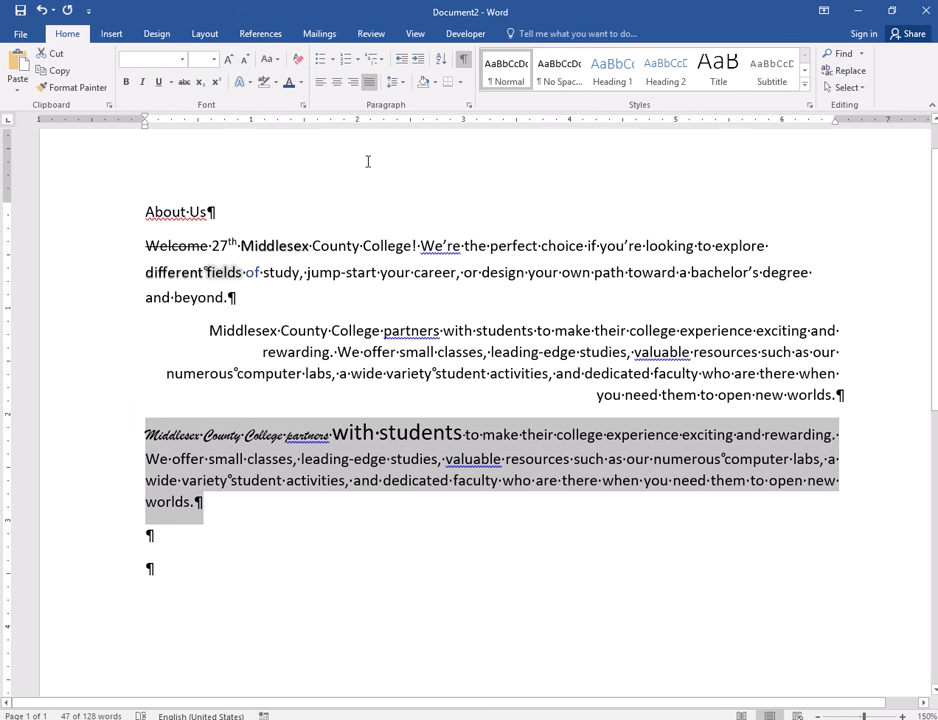
left_click(367, 85)
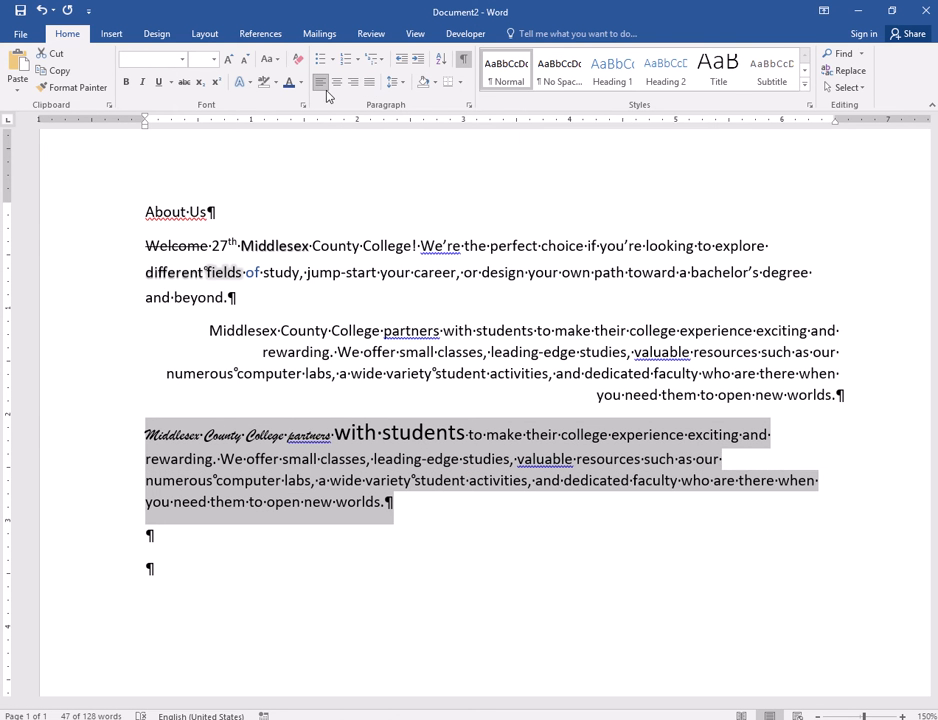
- Justify the last body paragraph once more, and switch its justification off again
left_click(383, 503)
left_click_drag(383, 503, 145, 433)
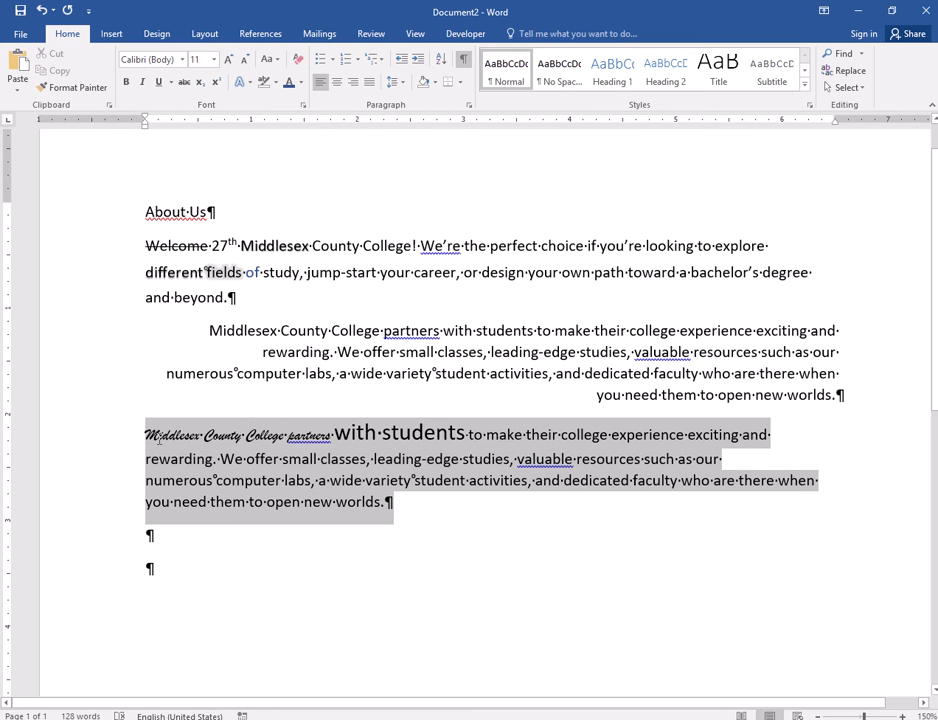
left_click(370, 82)
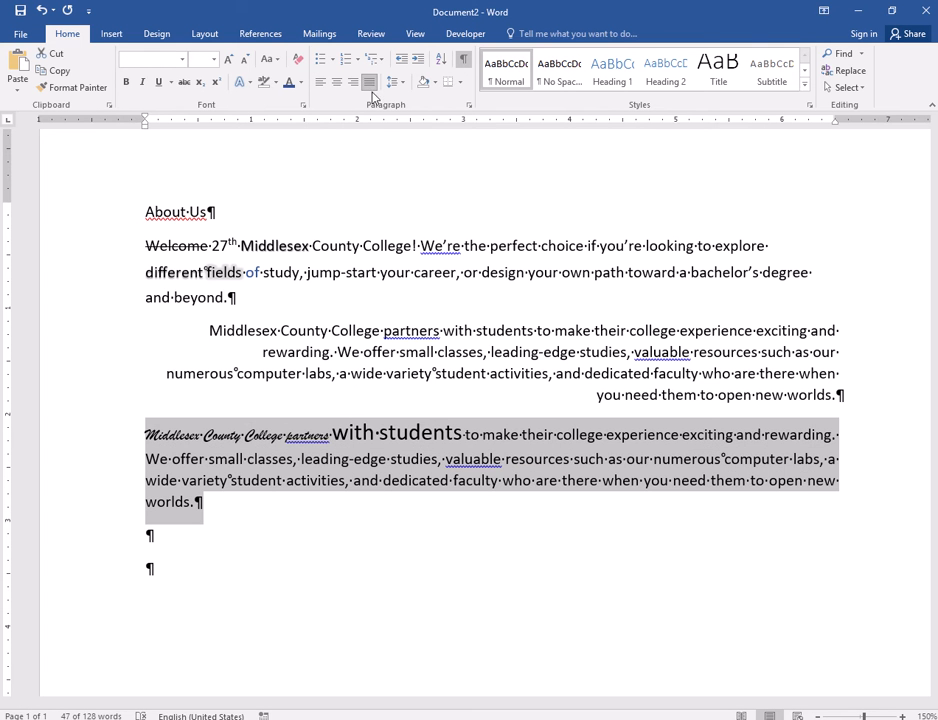
left_click(370, 83)
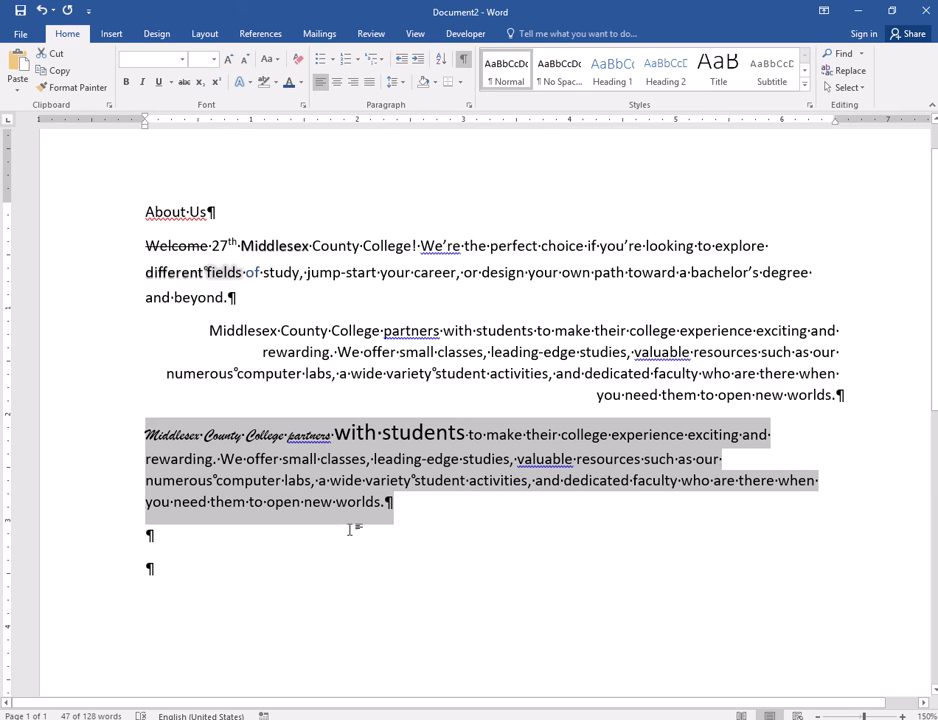
- Review the line spacing options for the last body paragraph and close them without changes
left_click(401, 86)
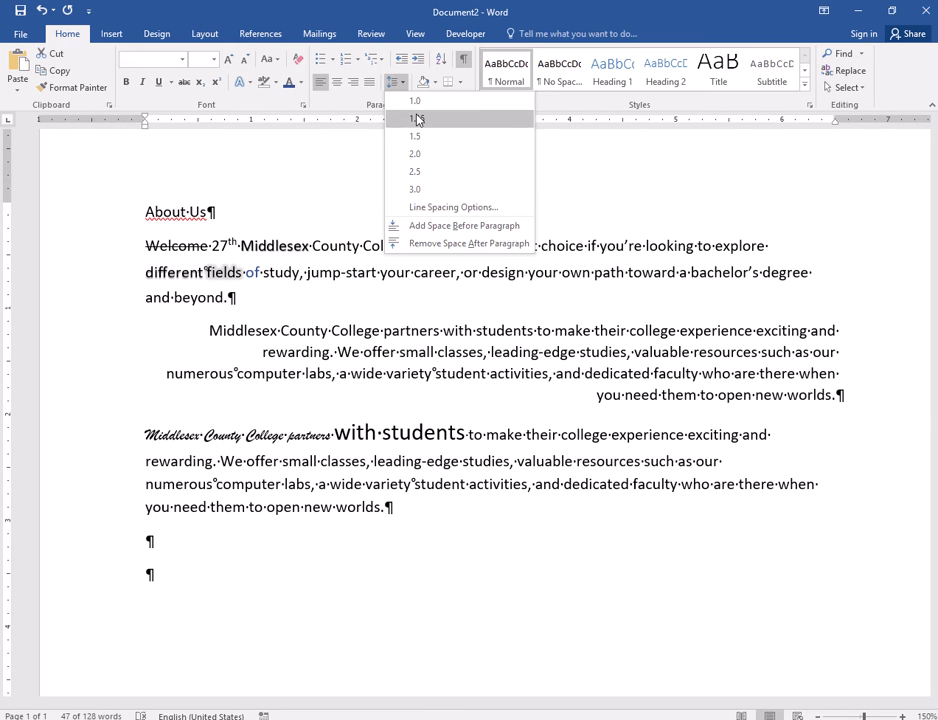
left_click(460, 210)
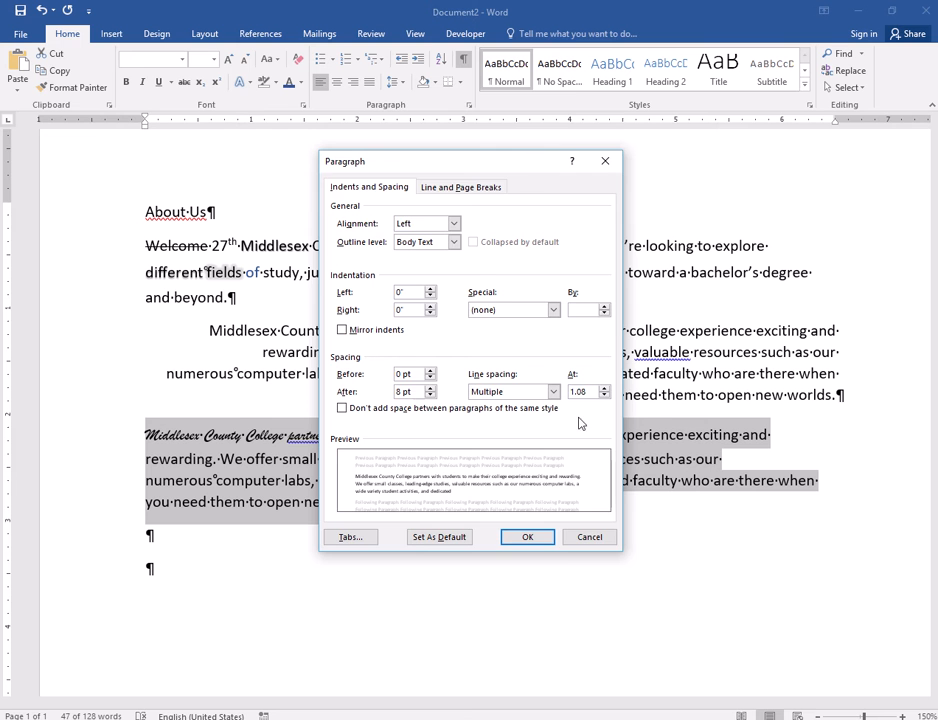
left_click(589, 537)
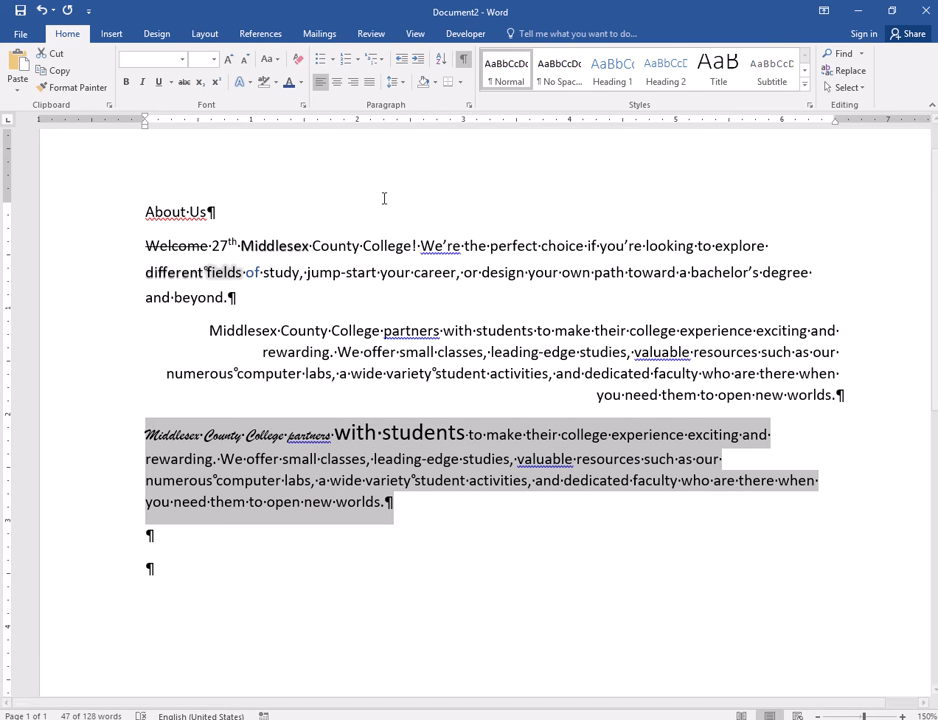
- Apply yellow shading from the standard colors to the last body paragraph
left_click(435, 83)
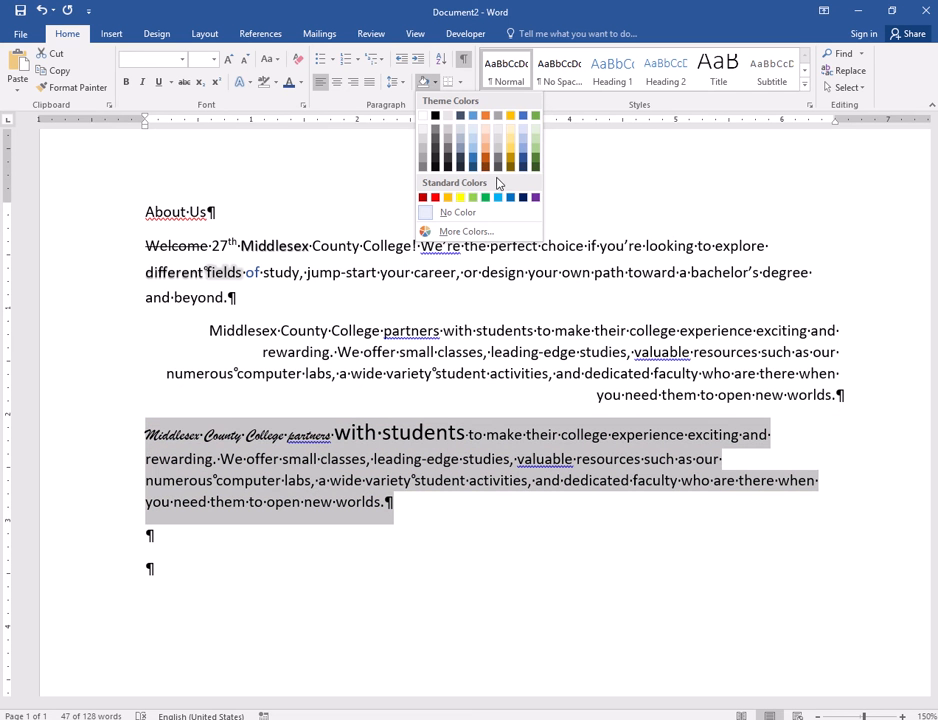
left_click(460, 197)
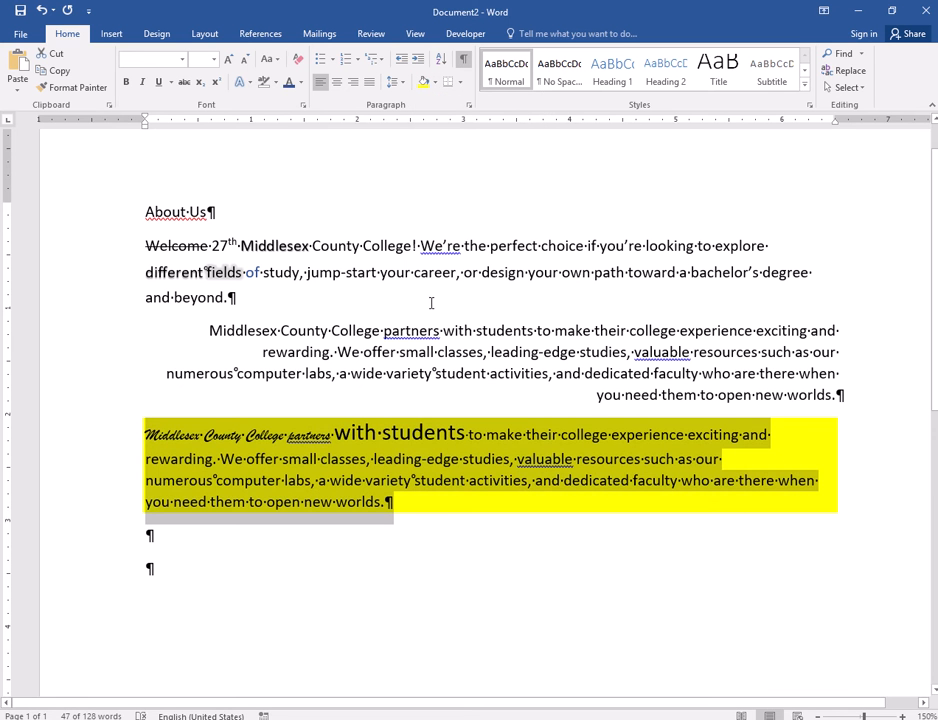
- Apply dark blue shading from the theme colors to the right-aligned body paragraph
left_click(432, 349)
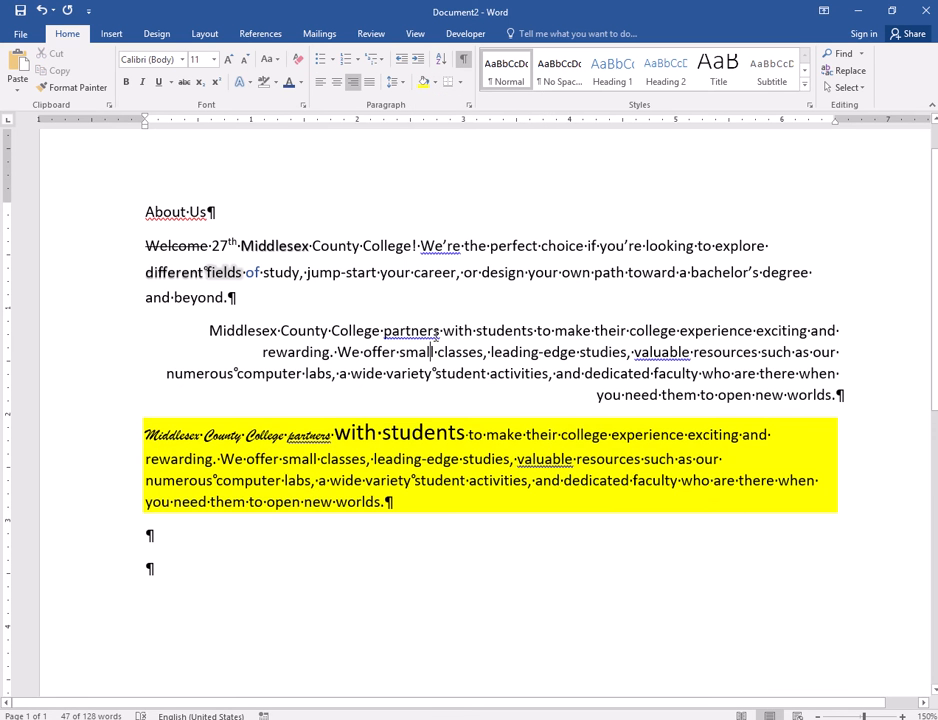
left_click(434, 84)
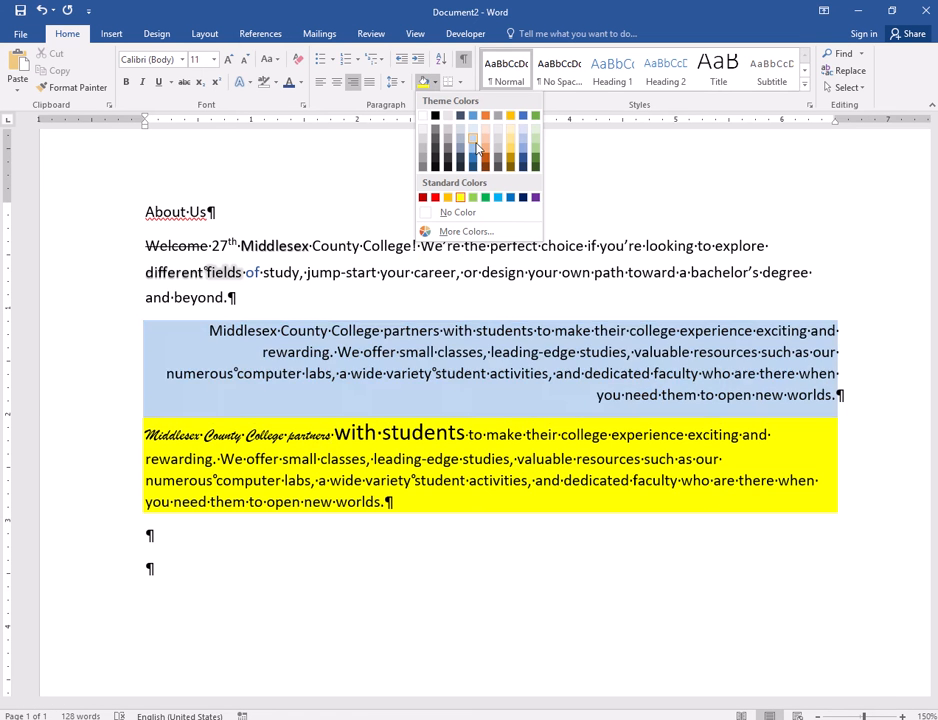
left_click(472, 158)
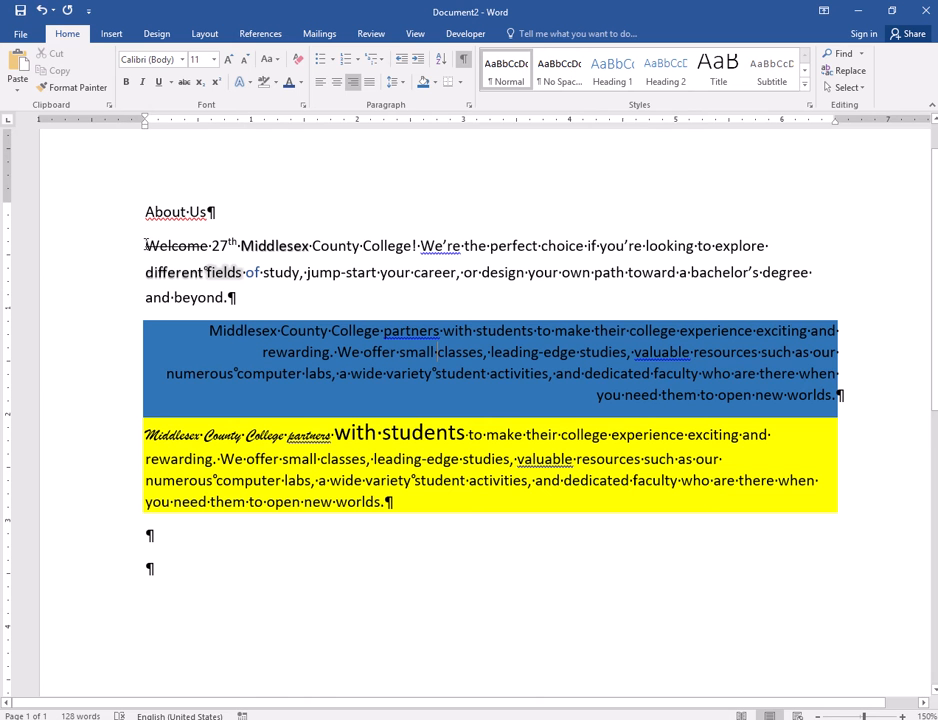
- Shade only the words "jump-start your career," in the first body paragraph with the same dark blue
left_click(146, 245)
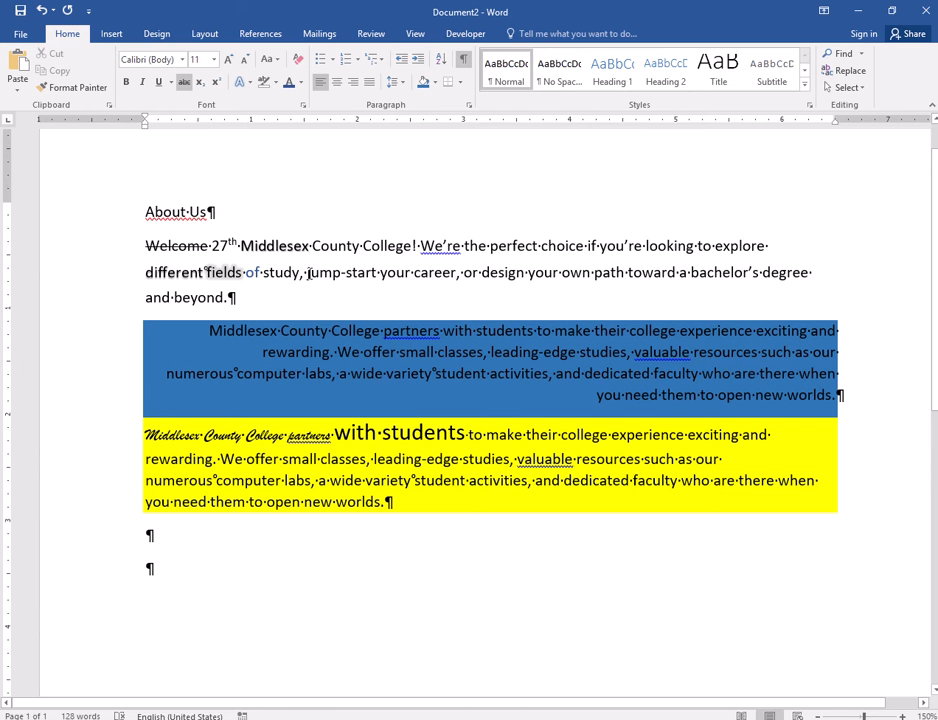
left_click_drag(308, 273, 462, 273)
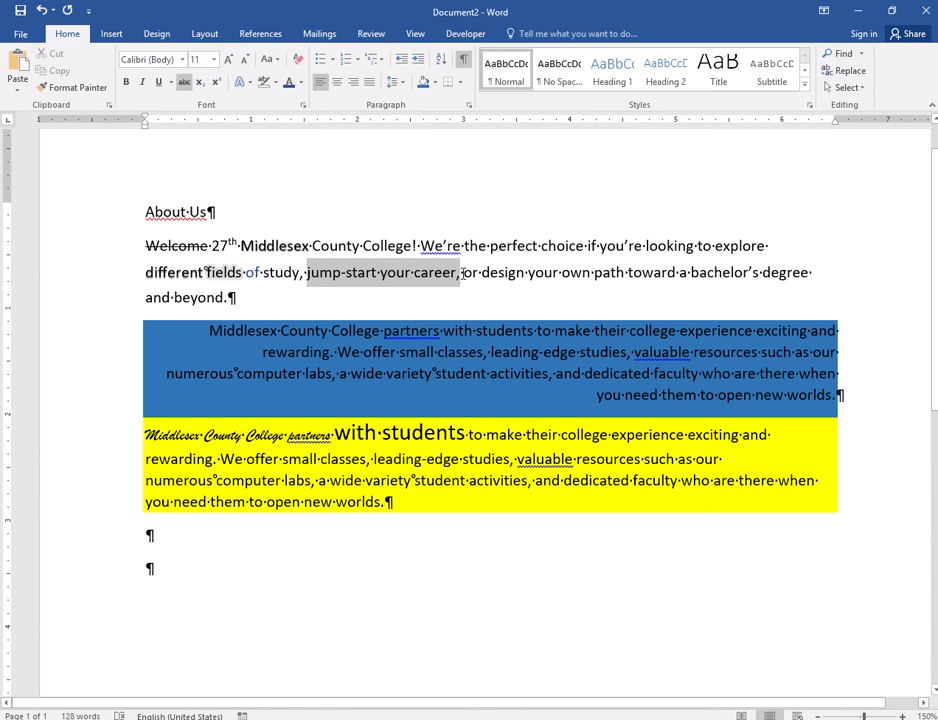
left_click(424, 82)
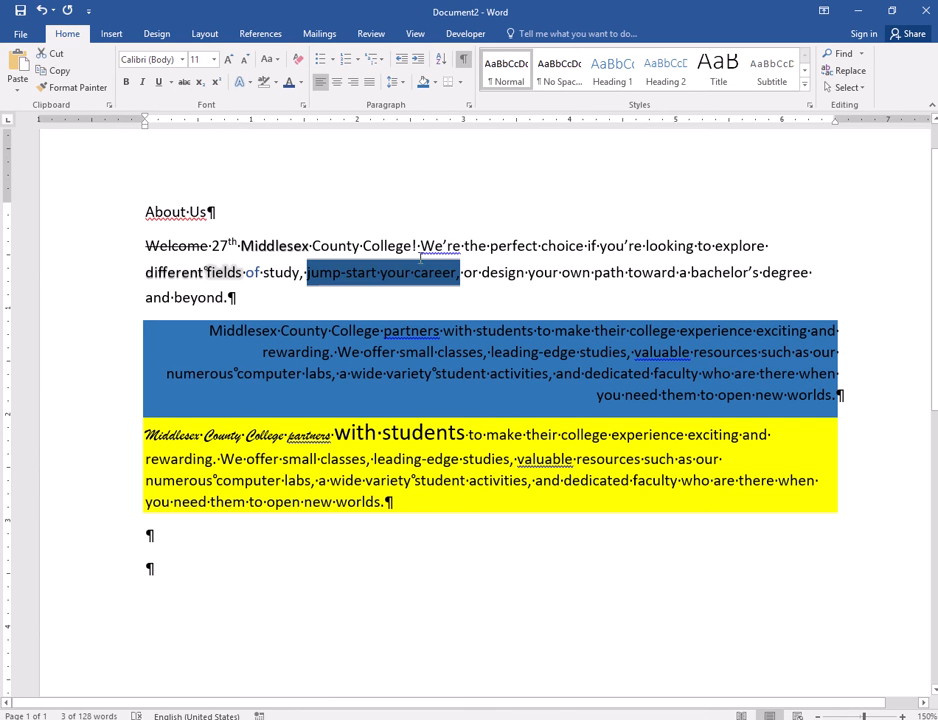
left_click(459, 273)
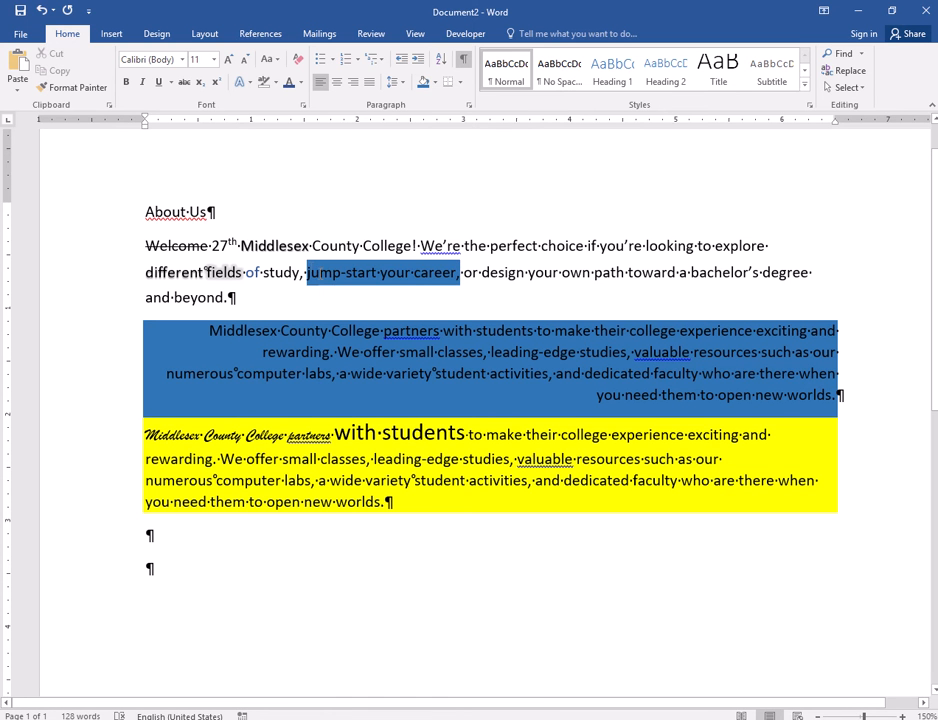
left_click_drag(306, 272, 440, 274)
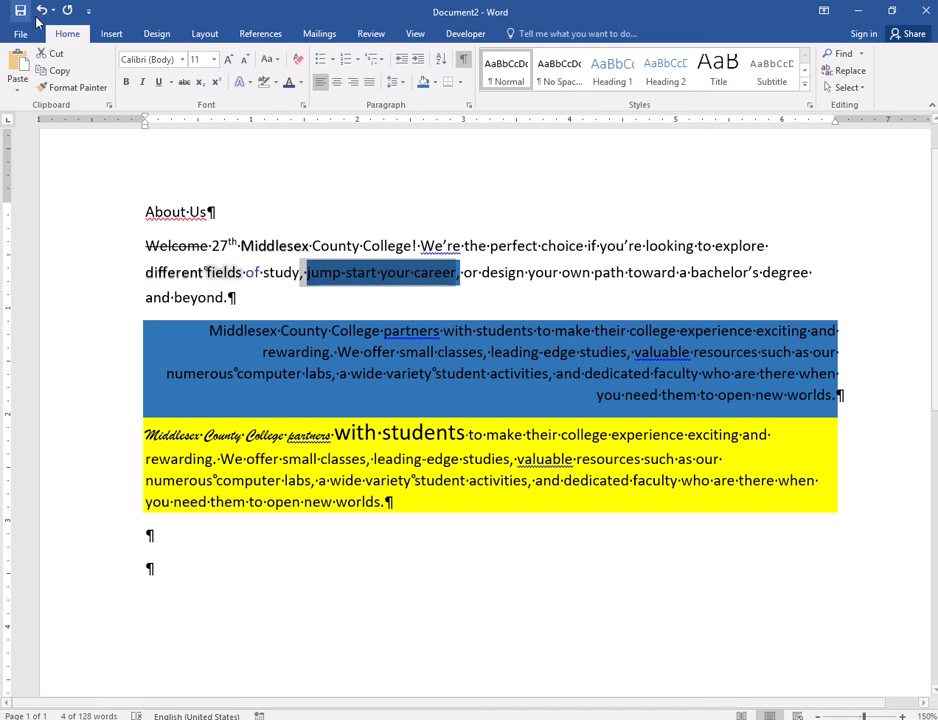
- Write "CTRL + Z" on the last empty line below the body paragraphs
left_click(307, 571)
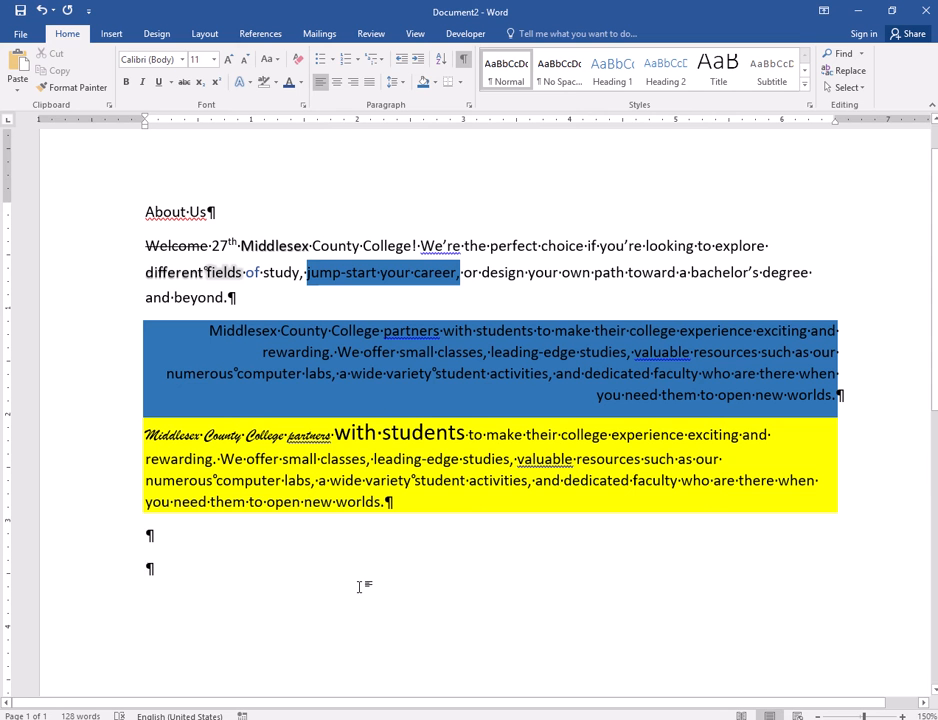
type("CTRL + ")
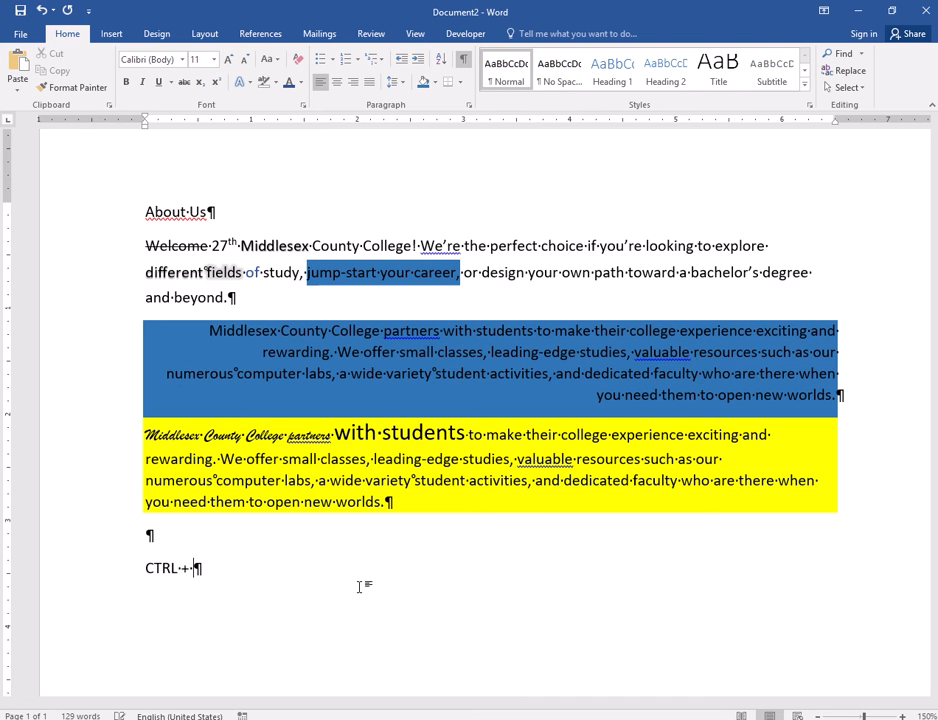
type("Z")
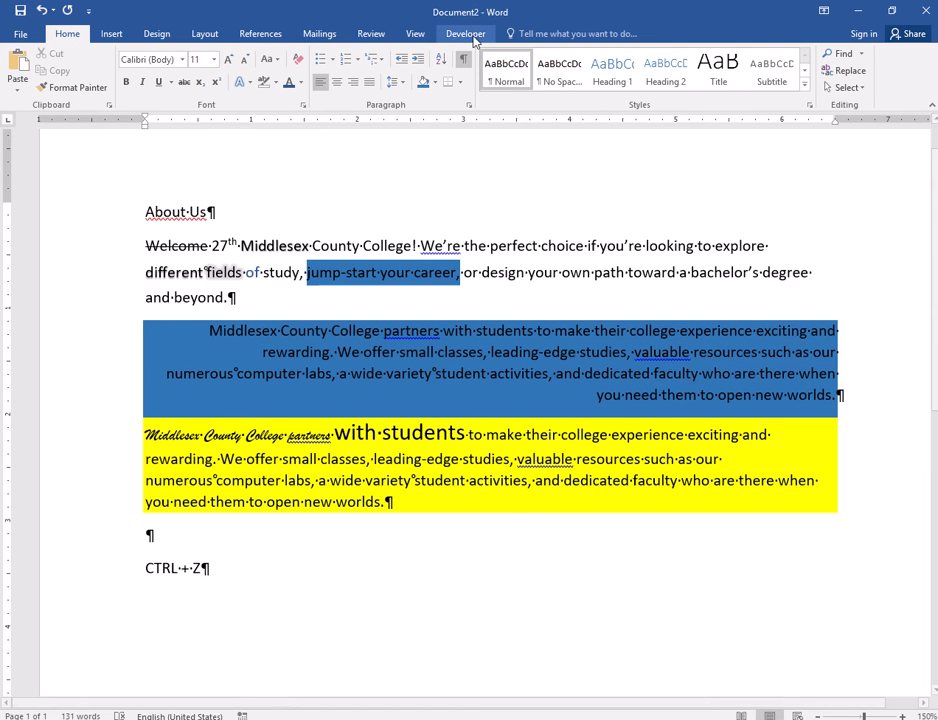
- Hide the paragraph marks and delete the "CTRL + Z" text below the body paragraphs
key("ctrl+shift+8")
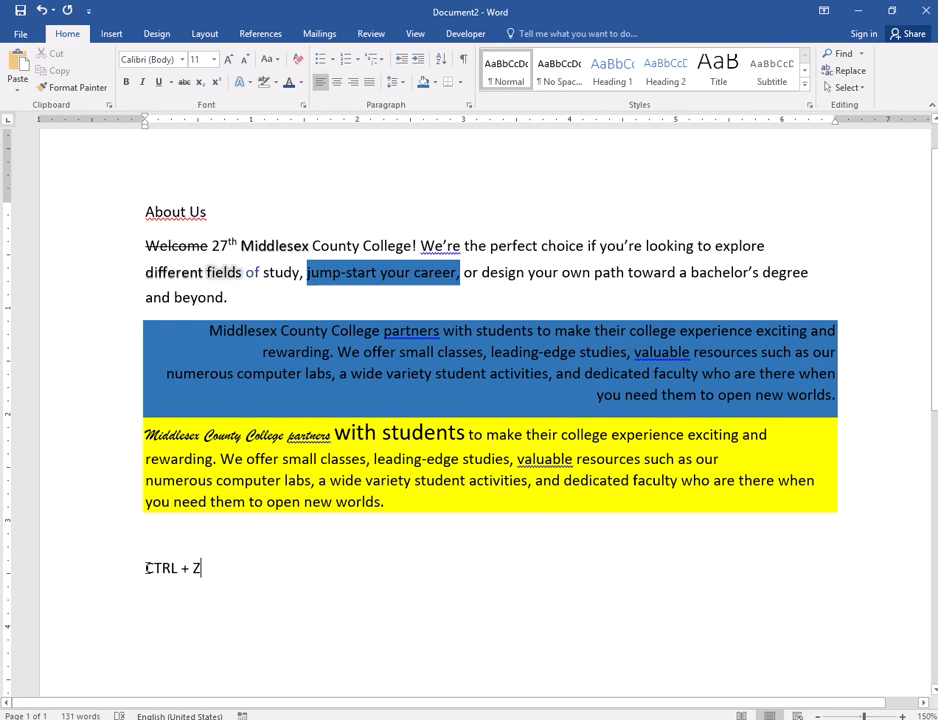
left_click_drag(145, 567, 210, 568)
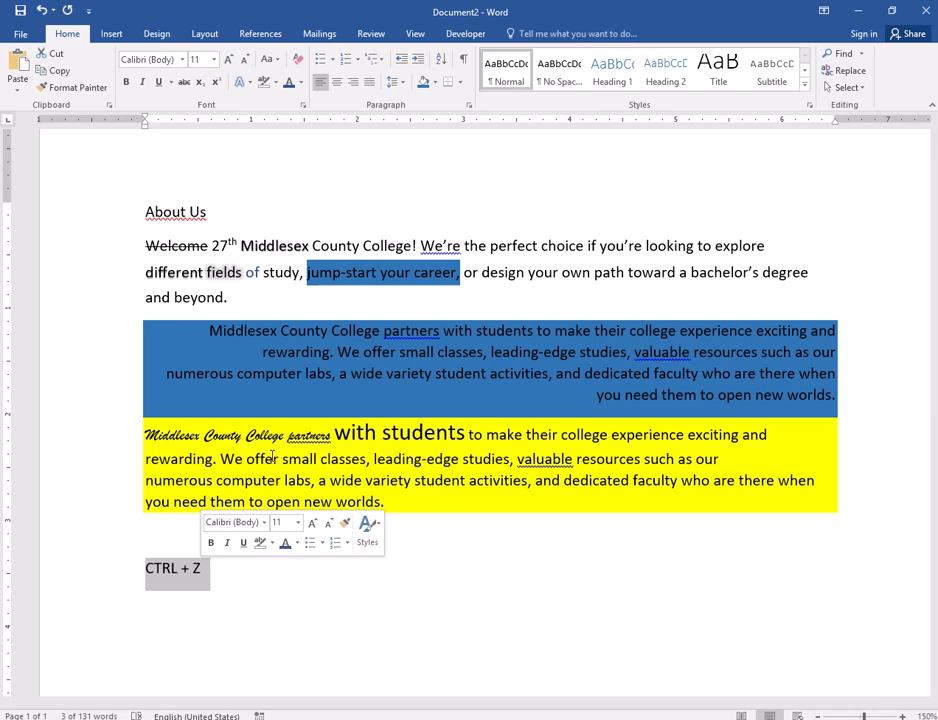
key("Delete")
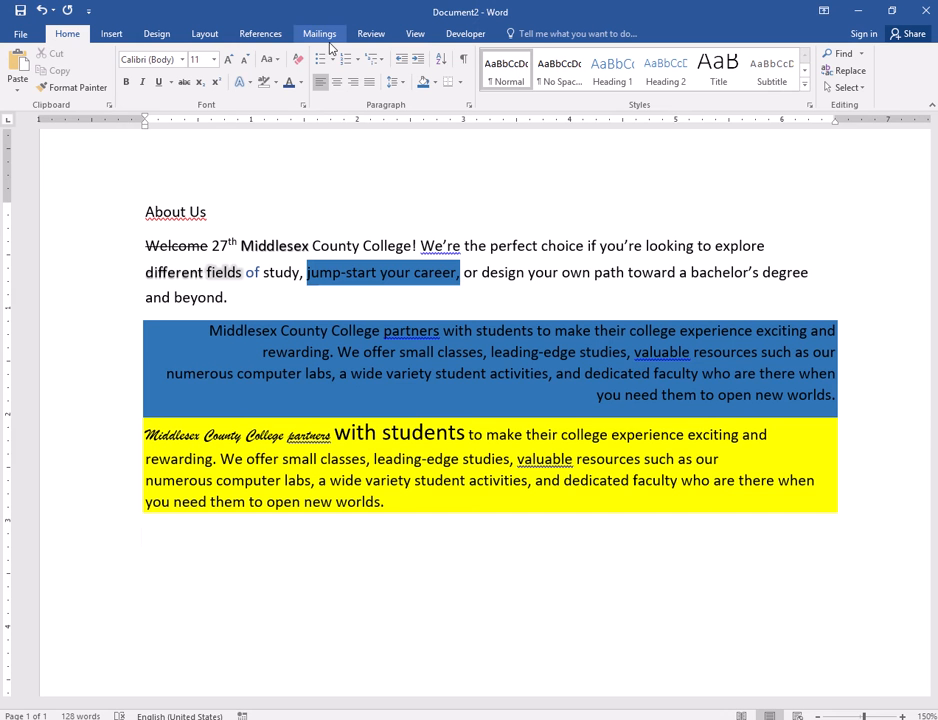
- Undo the blue and yellow shading and the last alignment change, back to the justified last body paragraph, and deselect it
key("ctrl+z")
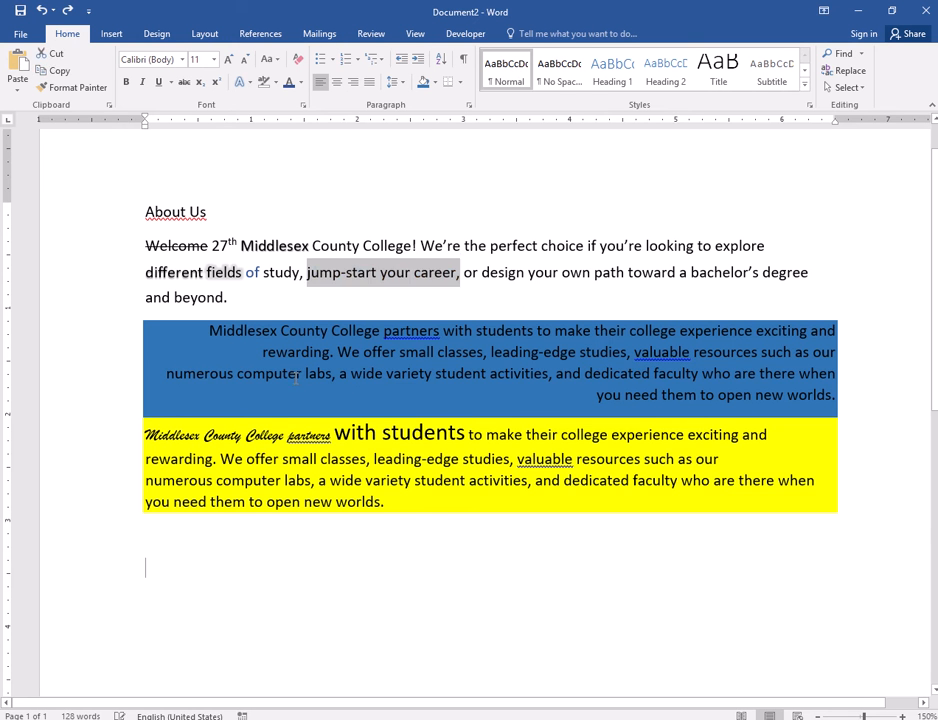
key("ctrl+z")
key("ctrl+z")
key("ctrl+z")
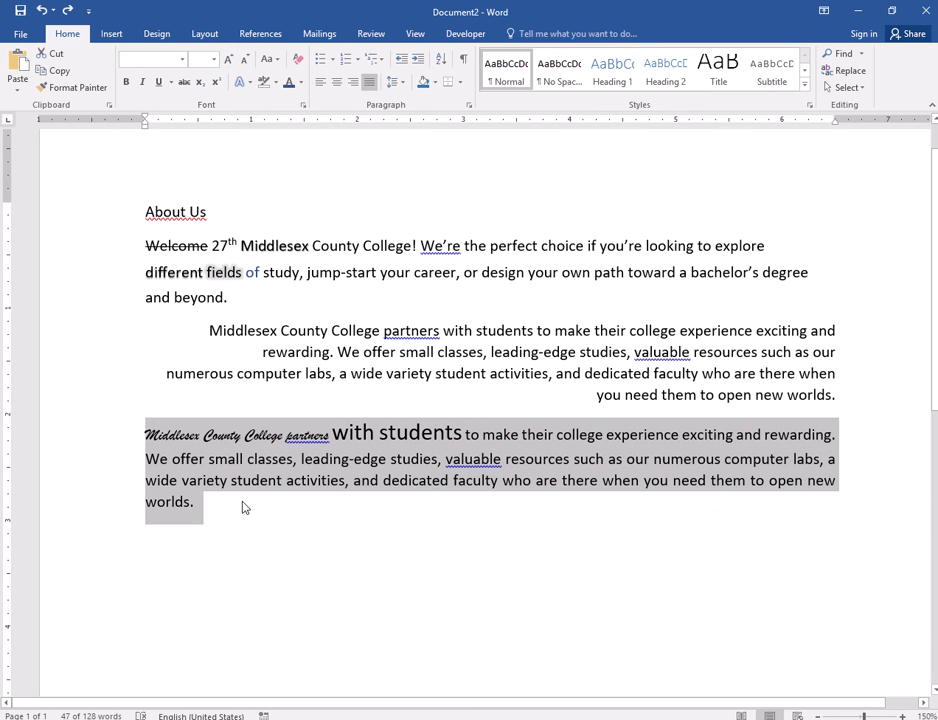
left_click(216, 530)
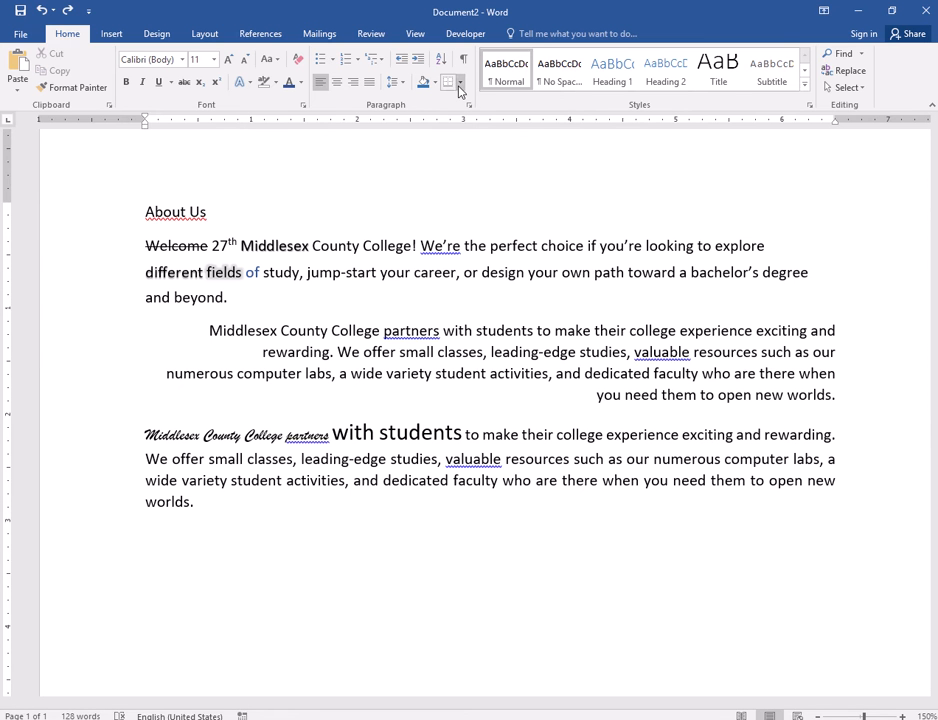
- Review the border options for the last body paragraph and add a bottom border to it
left_click(247, 459)
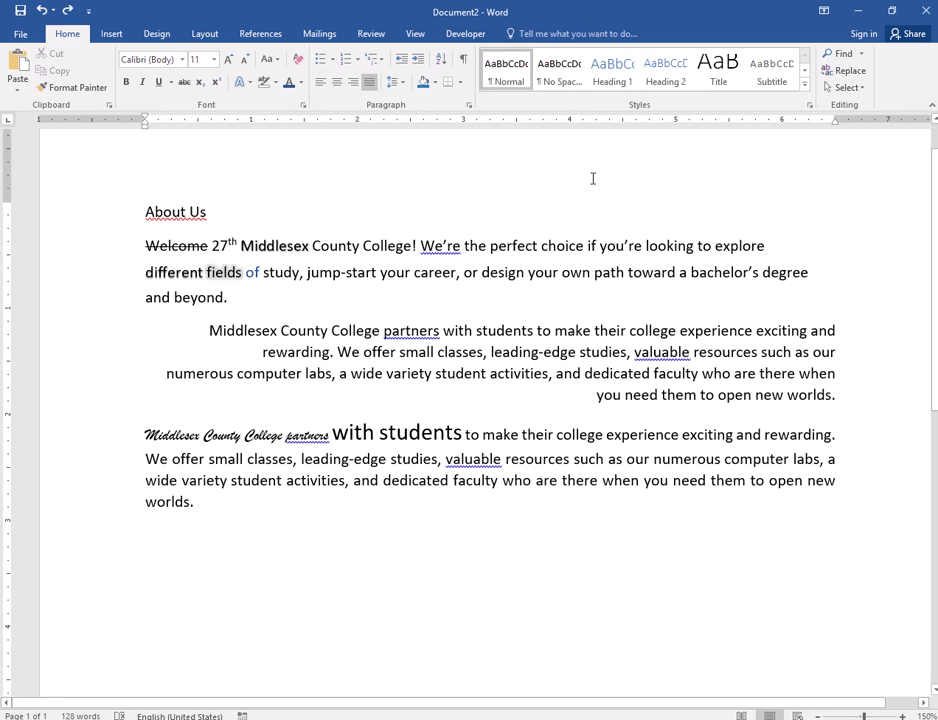
left_click(461, 84)
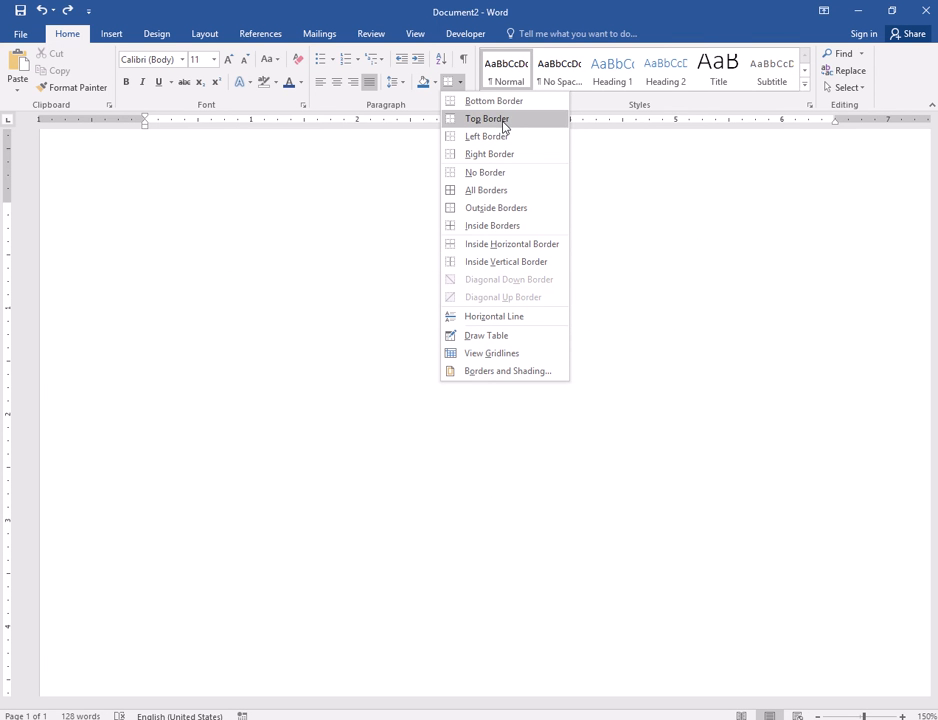
left_click(347, 462)
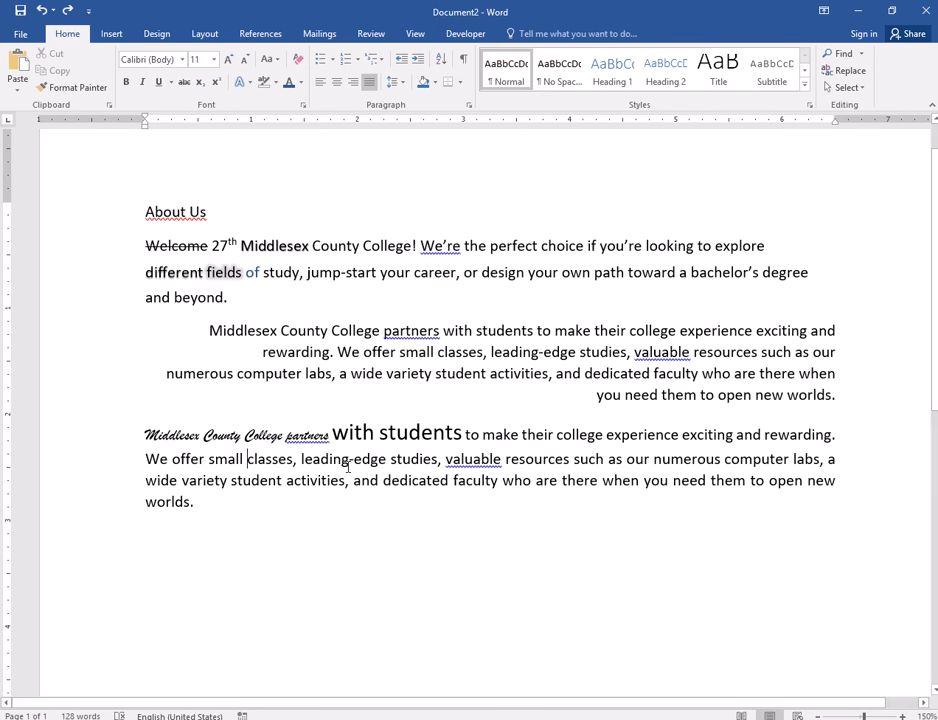
left_click(348, 465)
left_click(448, 82)
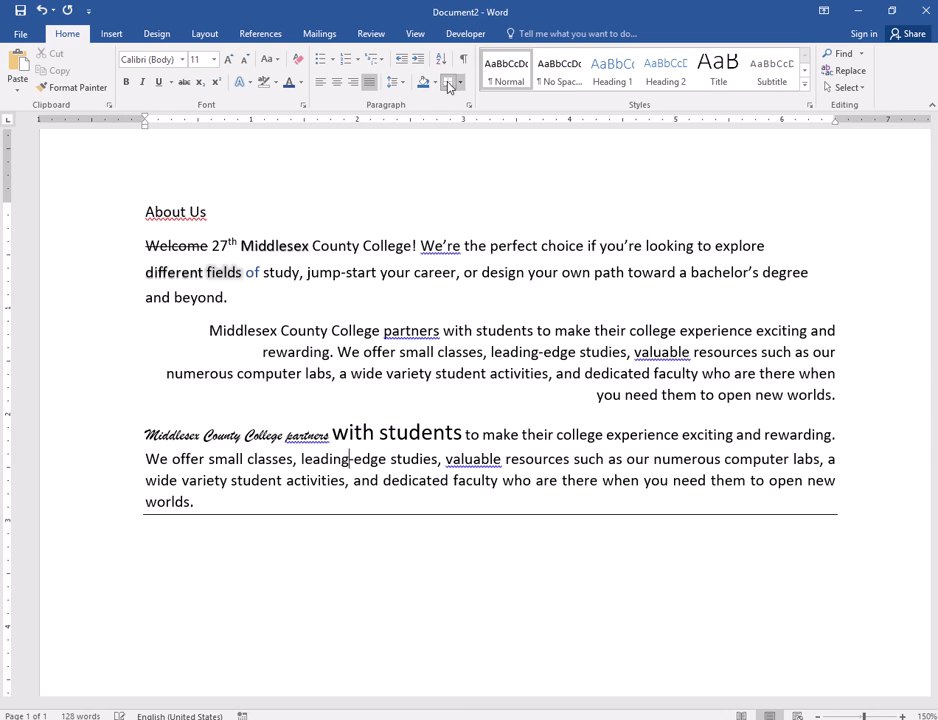
- Add left, right and top borders to the last body paragraph
left_click(459, 82)
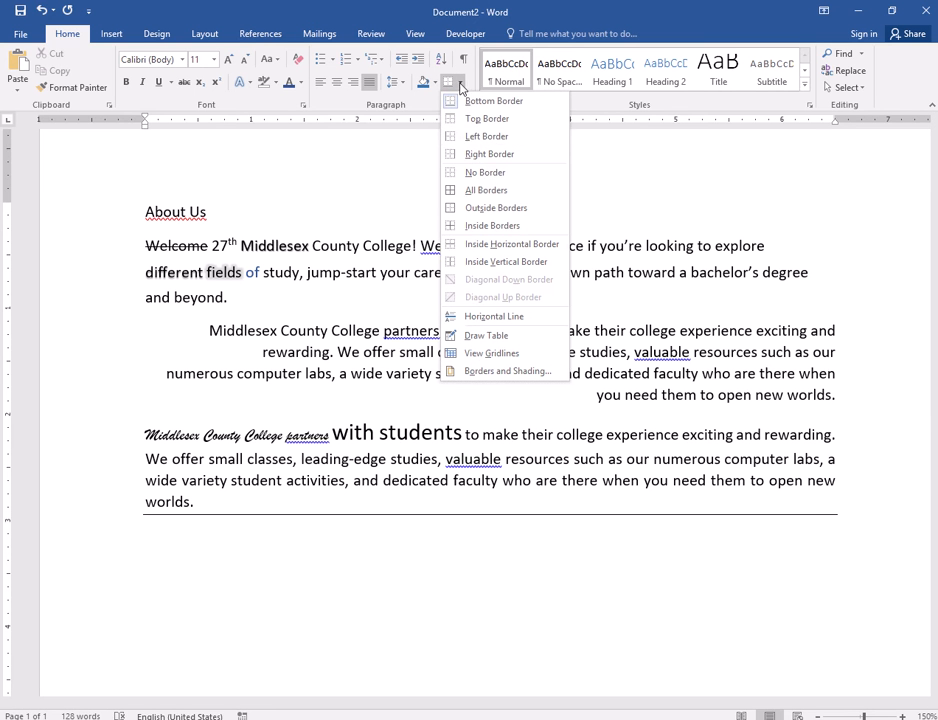
left_click(487, 136)
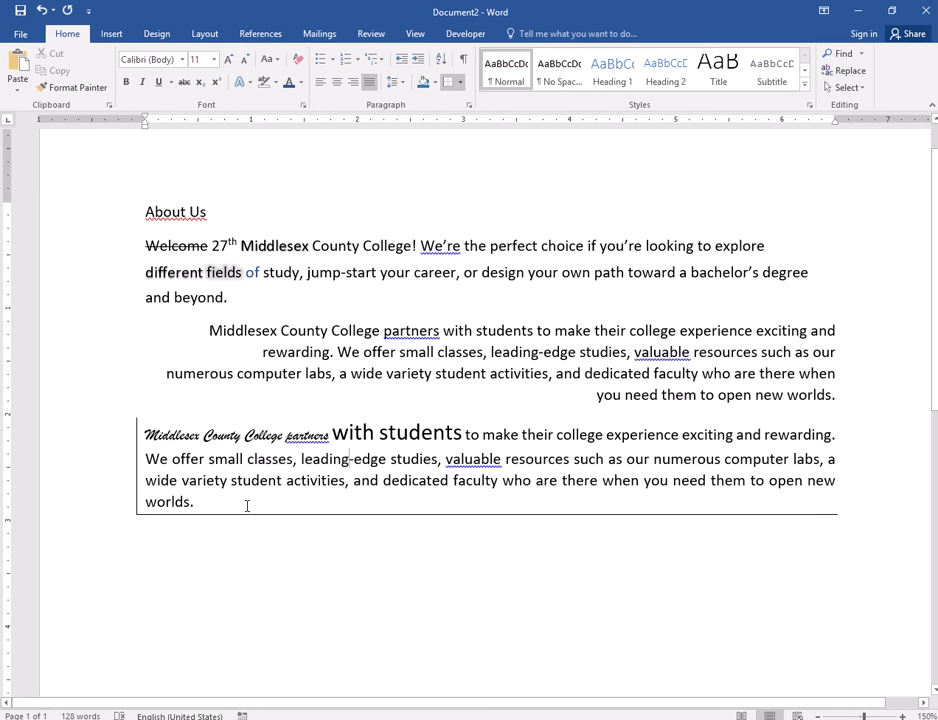
left_click(459, 82)
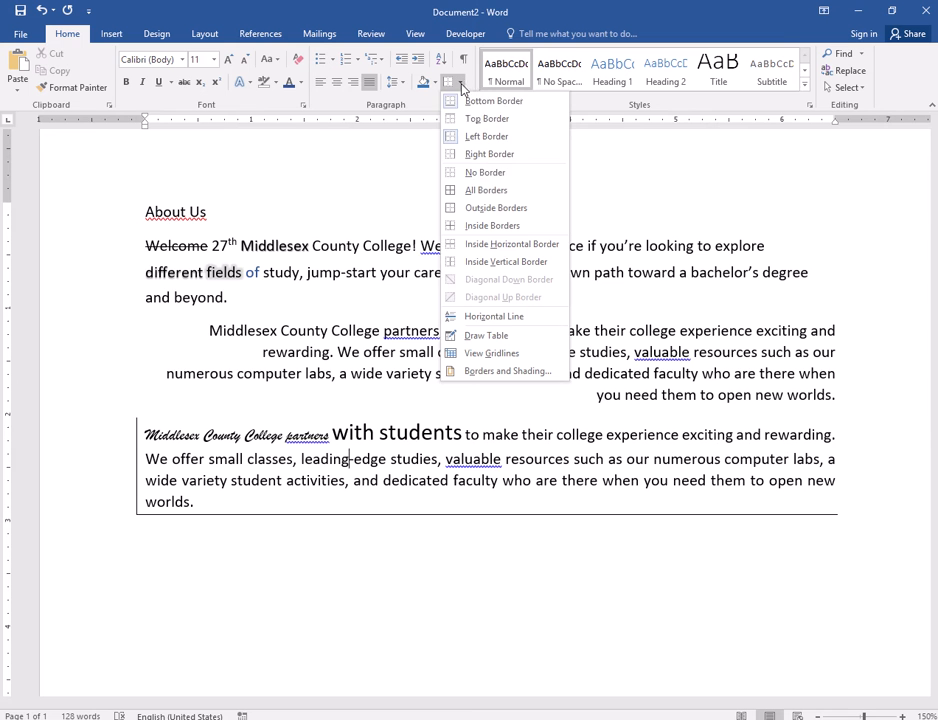
left_click(466, 157)
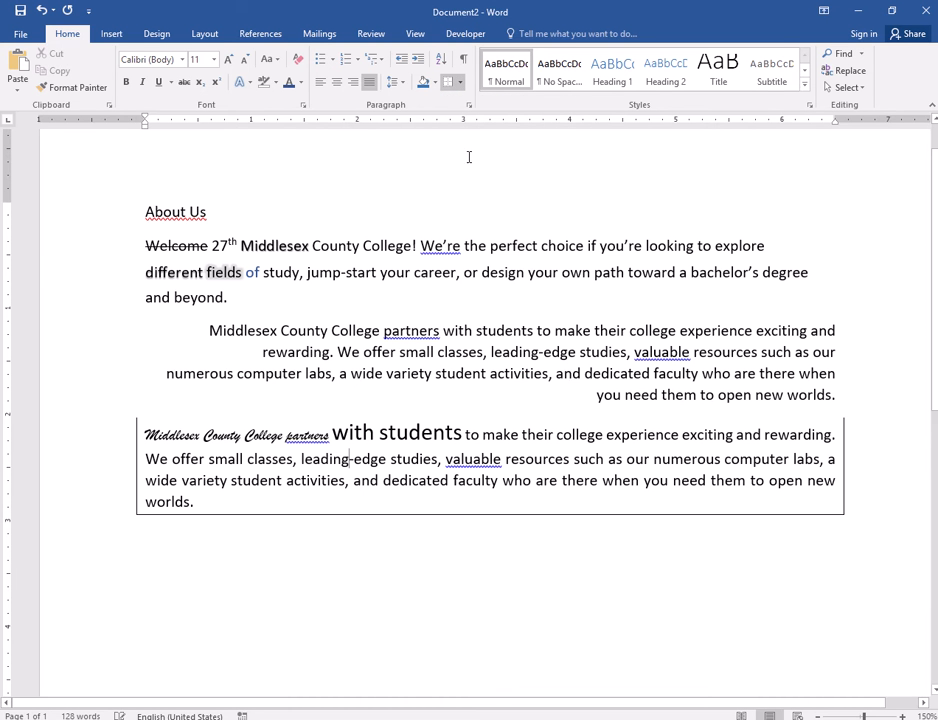
left_click(458, 82)
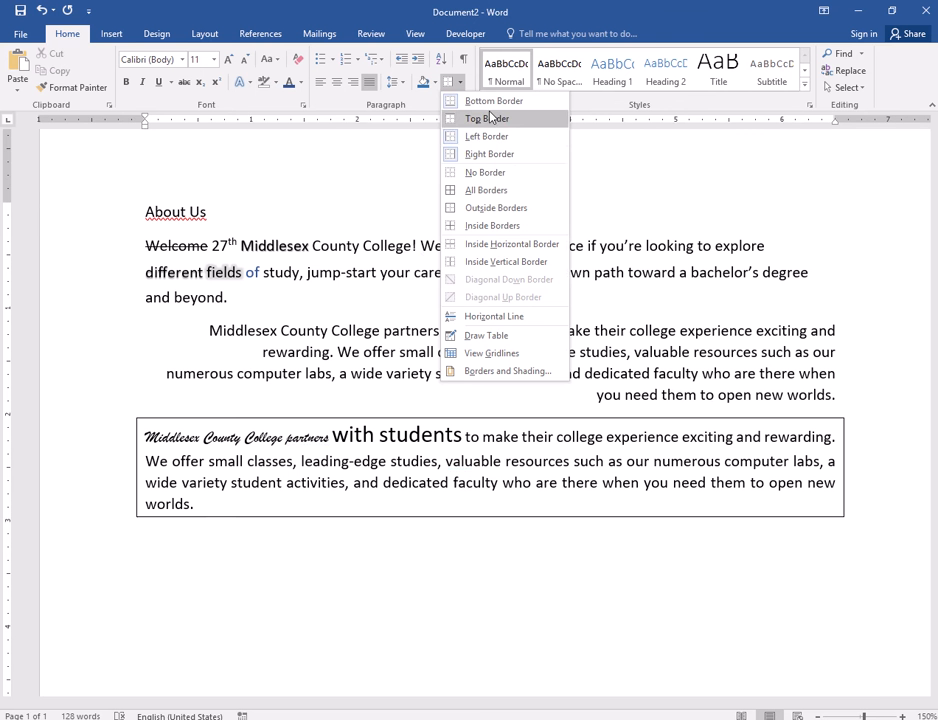
left_click(469, 118)
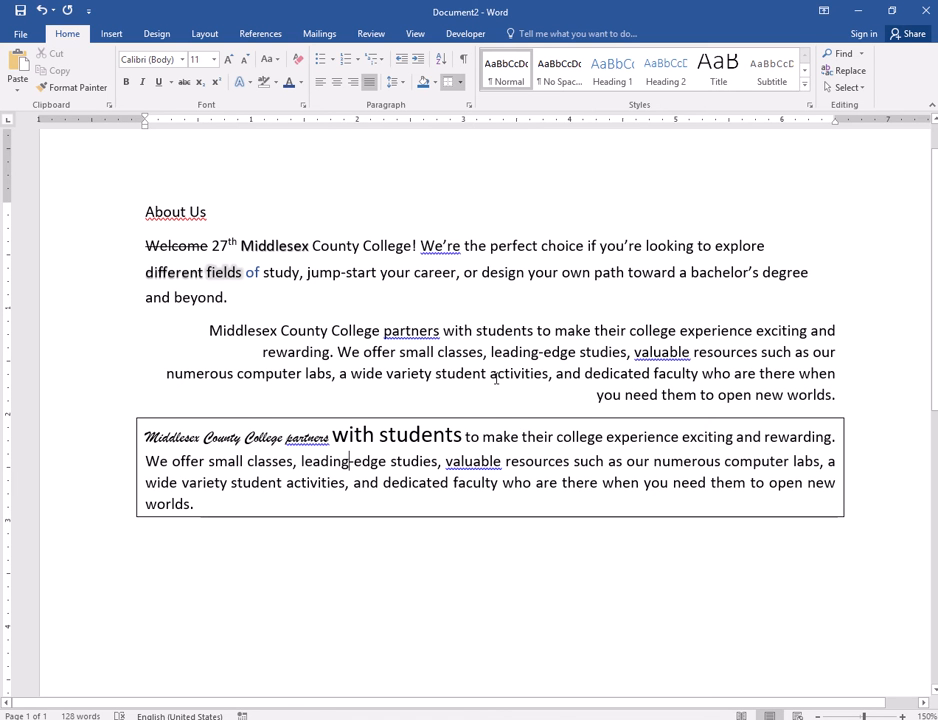
- Undo the four individually added borders on the last body paragraph
key("ctrl+z")
key("ctrl+z")
key("ctrl+z")
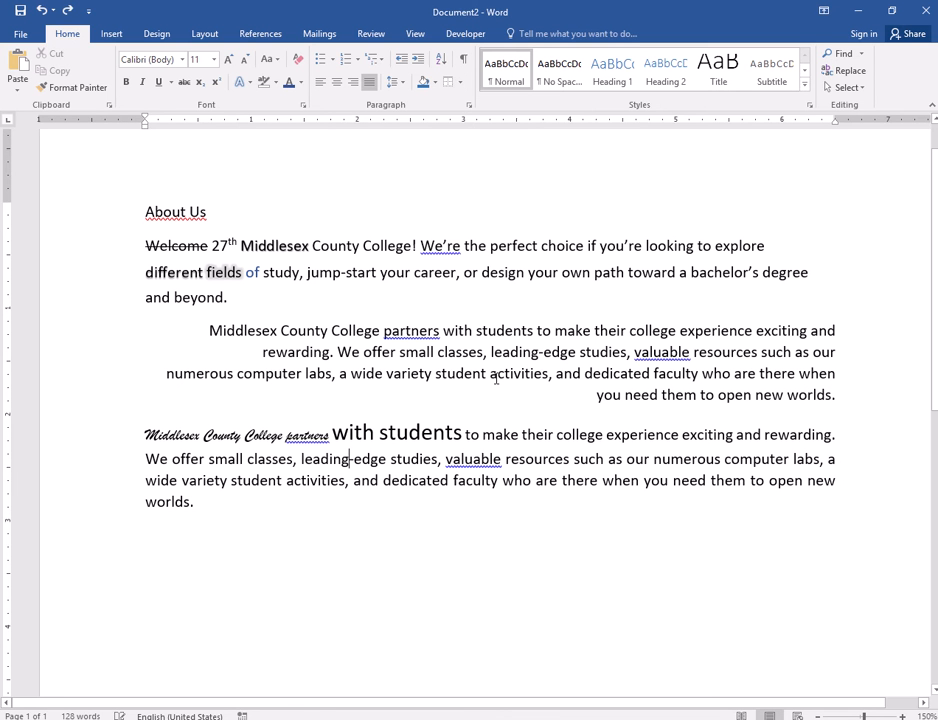
key("ctrl+z")
- Apply outside borders to the whole last body paragraph in one operation
left_click(459, 82)
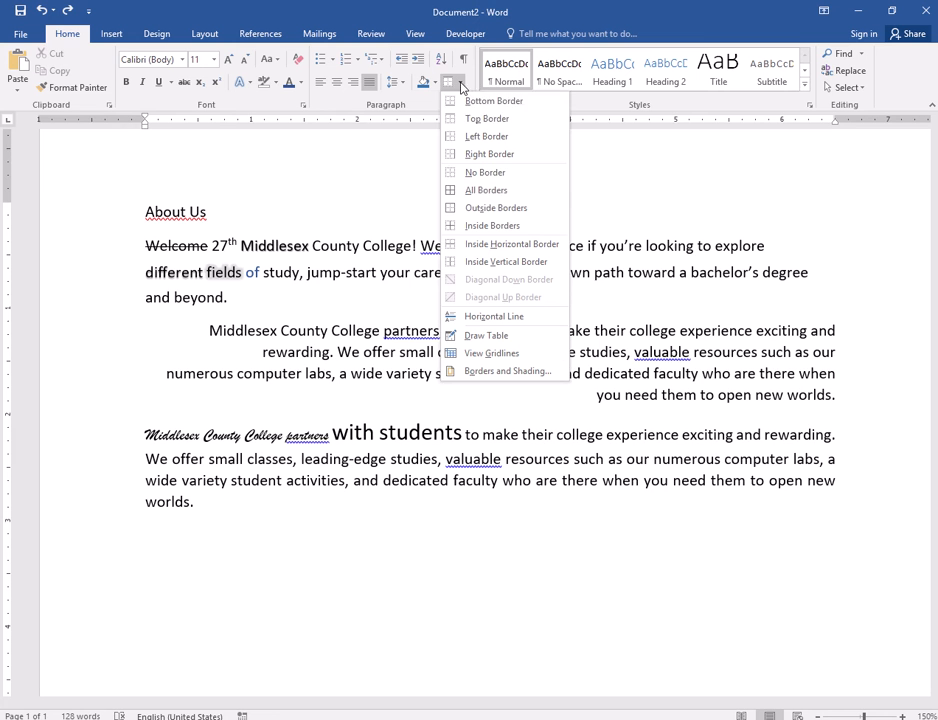
left_click(490, 208)
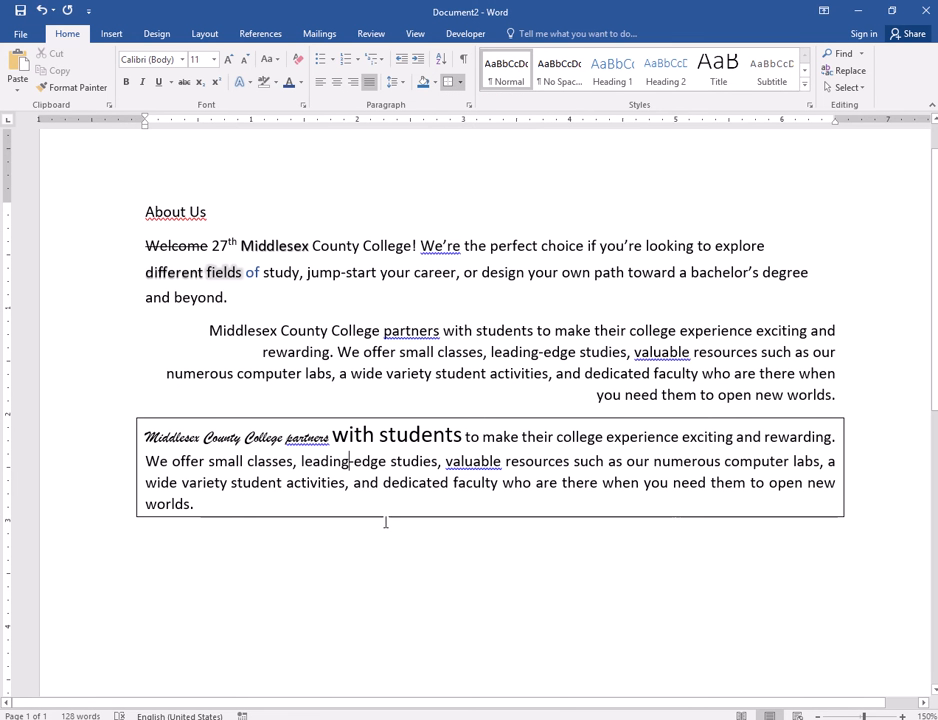
left_click_drag(208, 330, 848, 402)
left_click(649, 575)
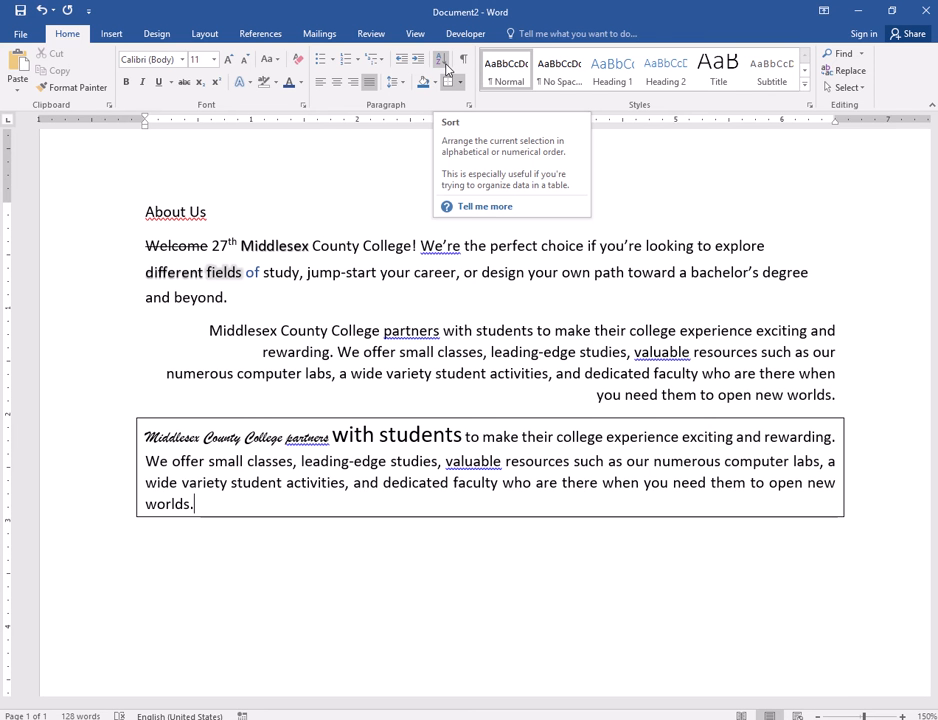
- Sort the bordered last body paragraph by Paragraphs as Text in ascending order
left_click_drag(143, 437, 211, 500)
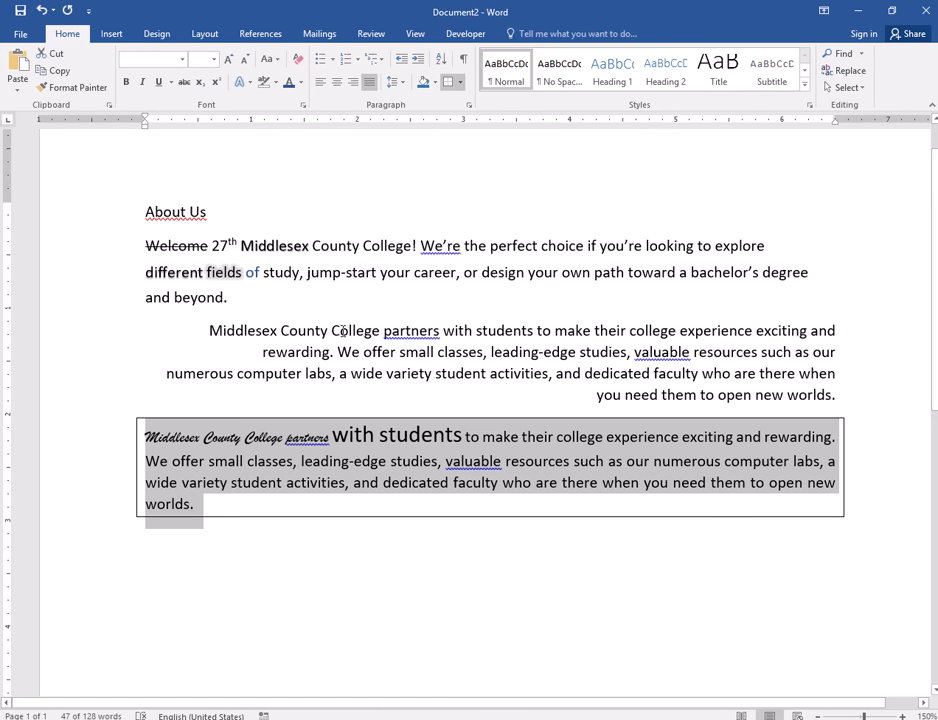
left_click(442, 61)
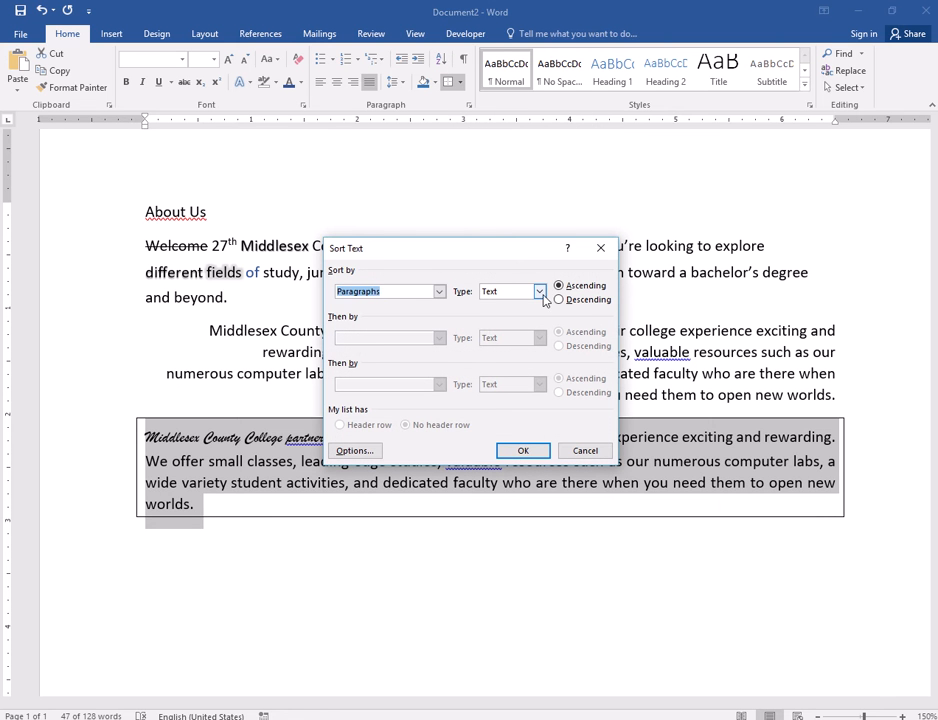
left_click(524, 450)
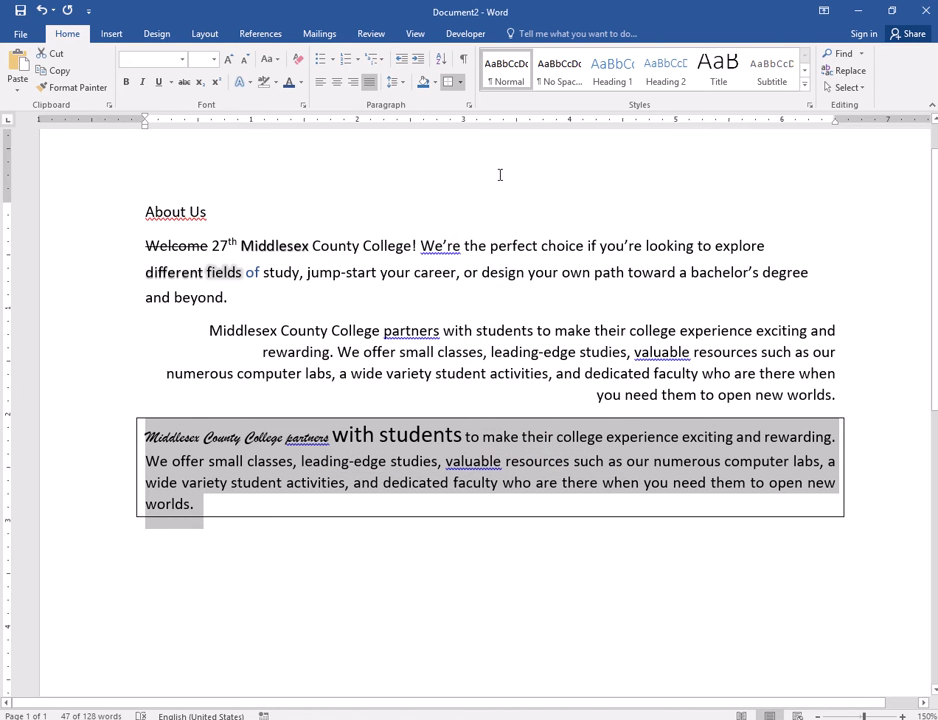
- Sort the bordered last body paragraph by Paragraphs as Text in descending order and deselect it
left_click(442, 61)
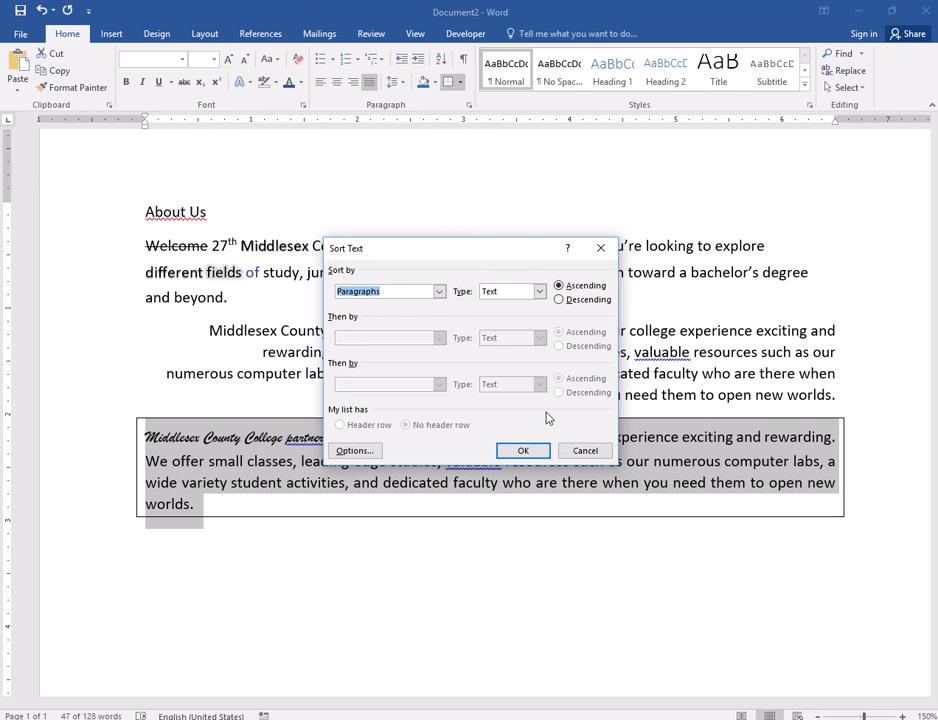
left_click(562, 299)
left_click(530, 450)
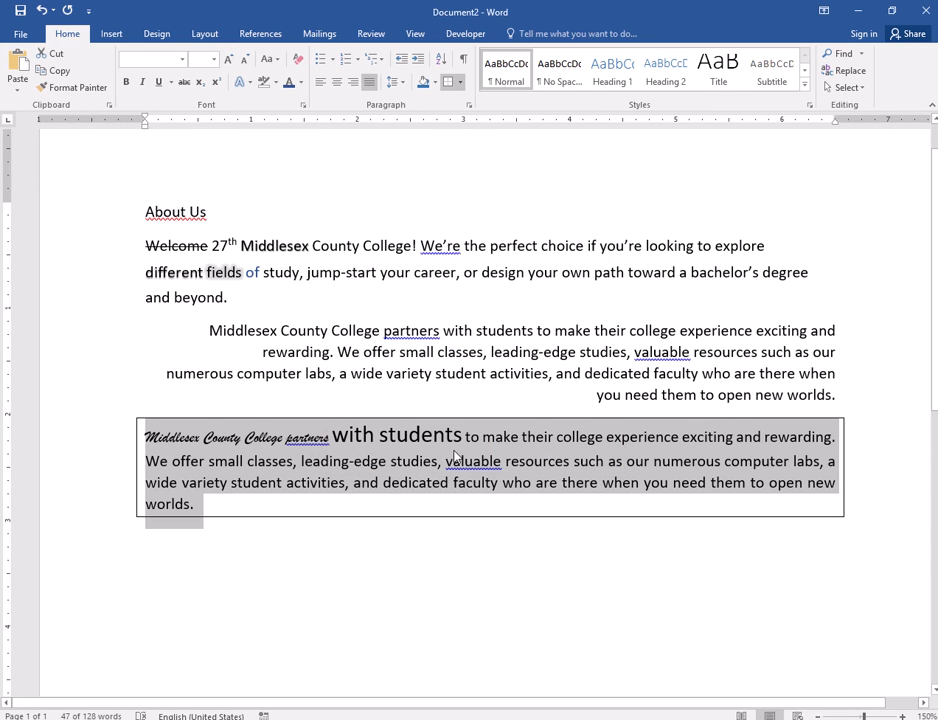
left_click(259, 493)
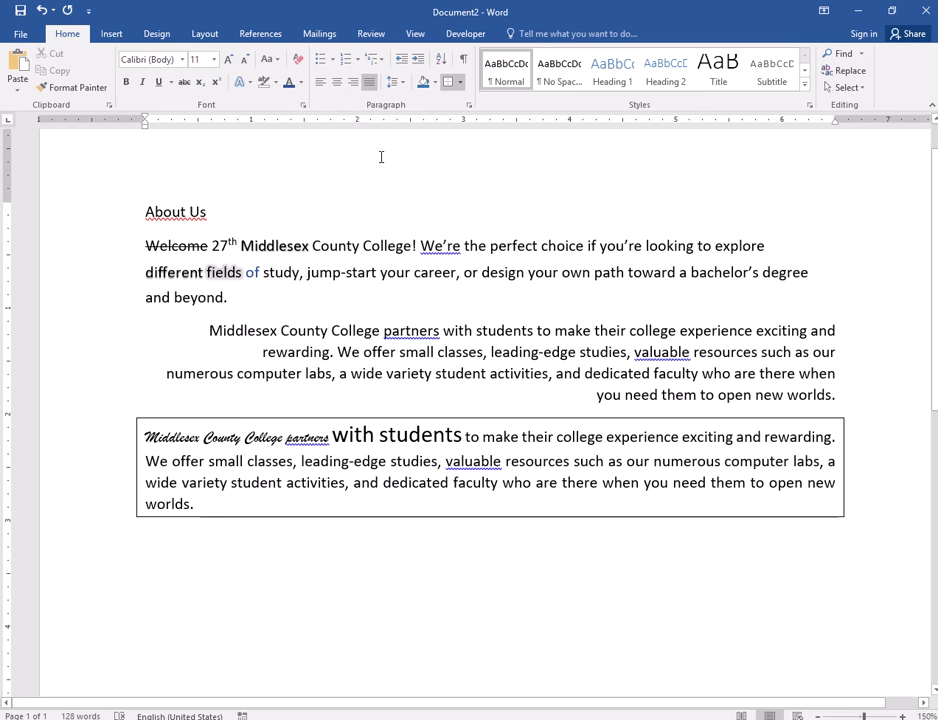
- Place the cursor at the start of the bordered paragraph and hide the document rulers
left_click(175, 446)
left_click(414, 36)
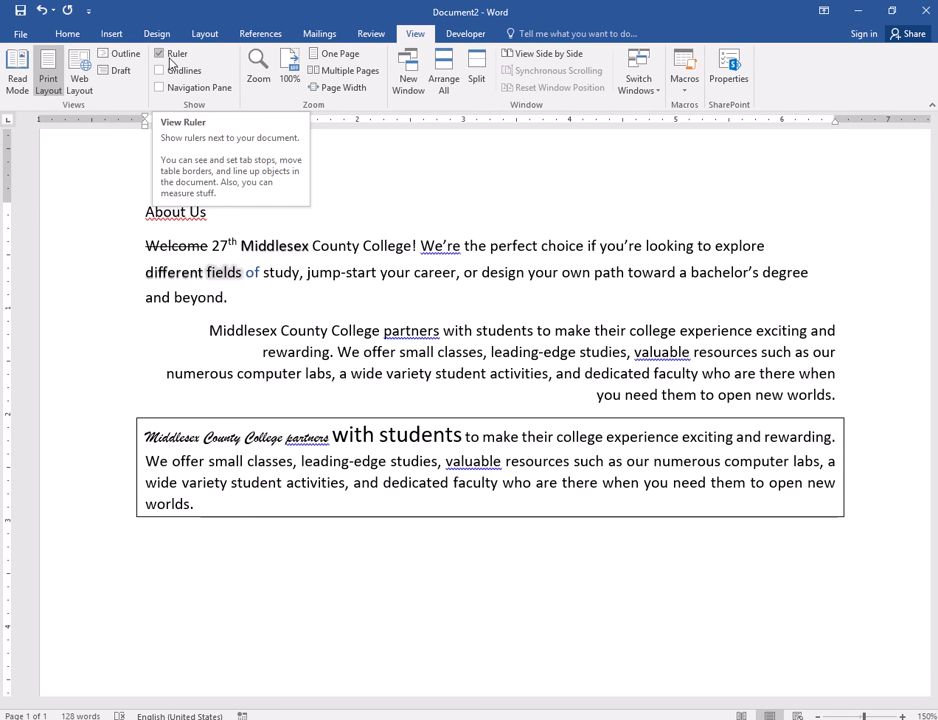
left_click(70, 34)
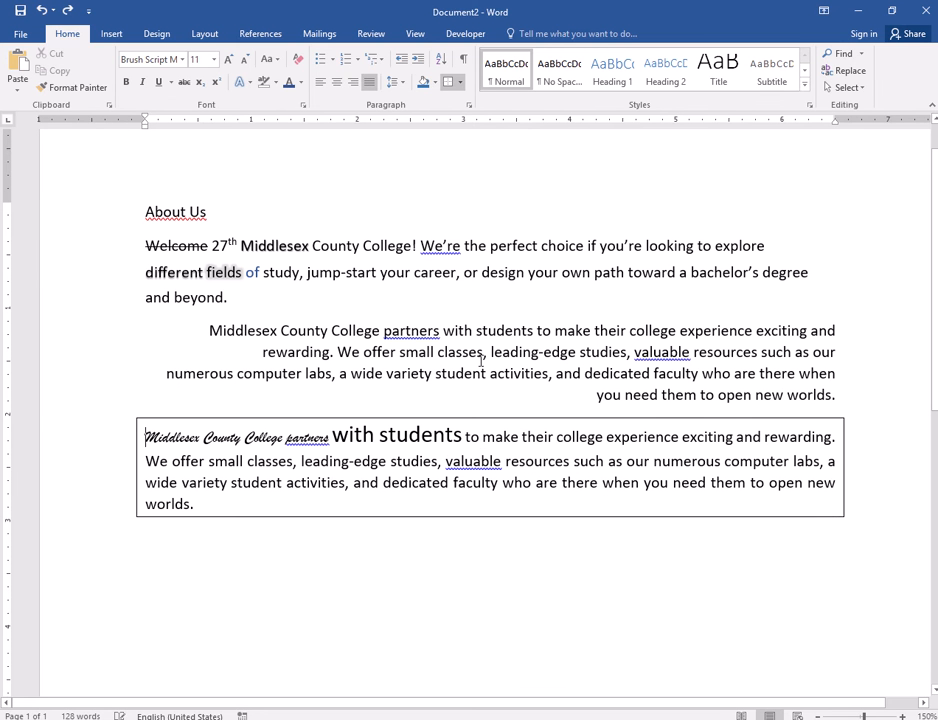
left_click(415, 34)
left_click(157, 34)
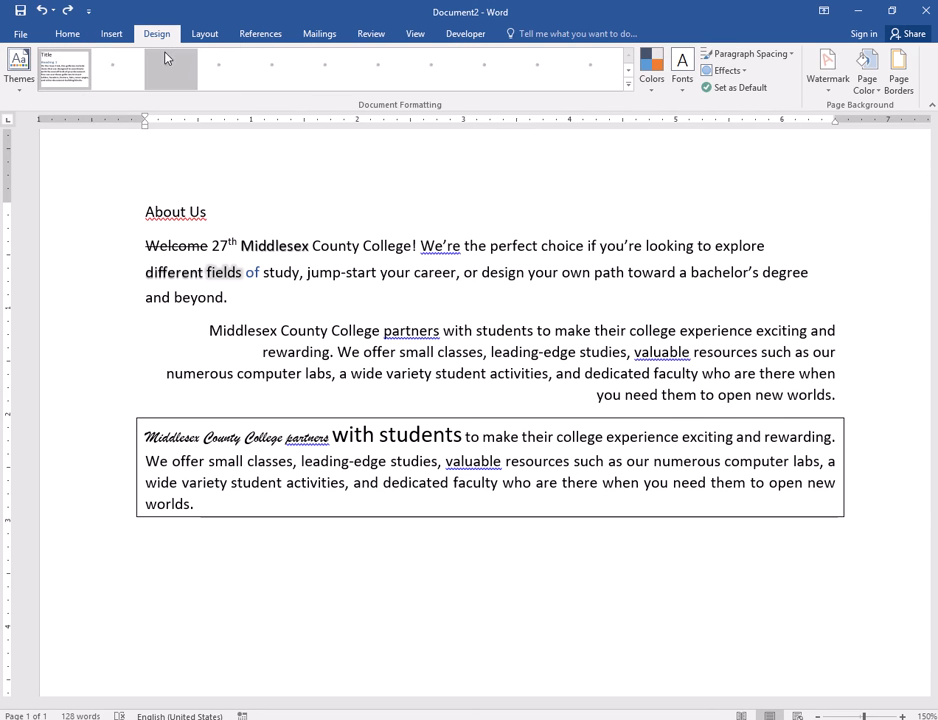
left_click(412, 34)
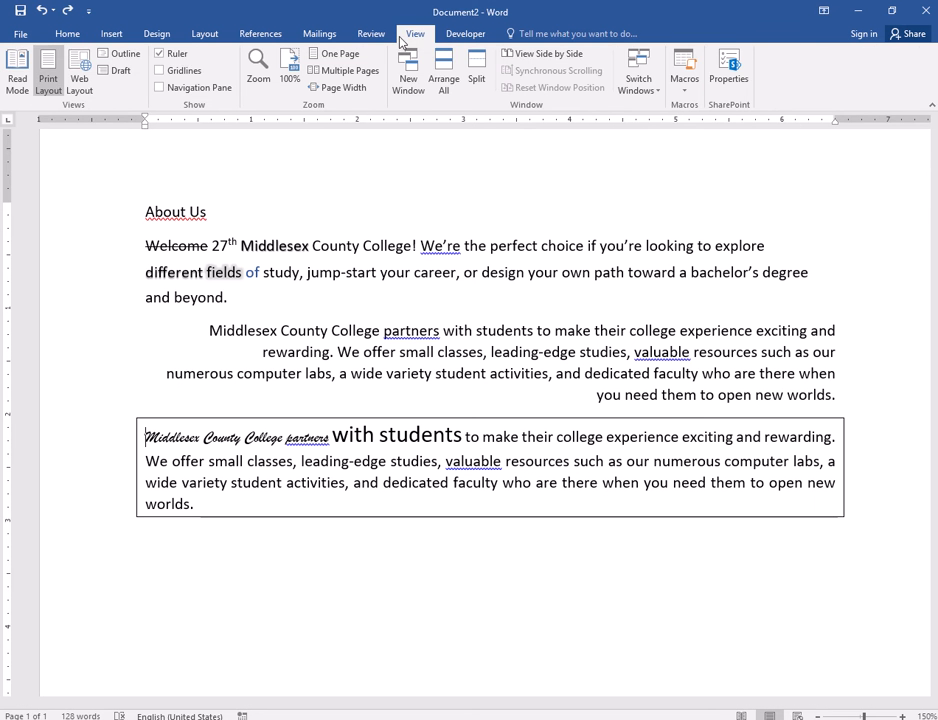
left_click(159, 54)
left_click(67, 34)
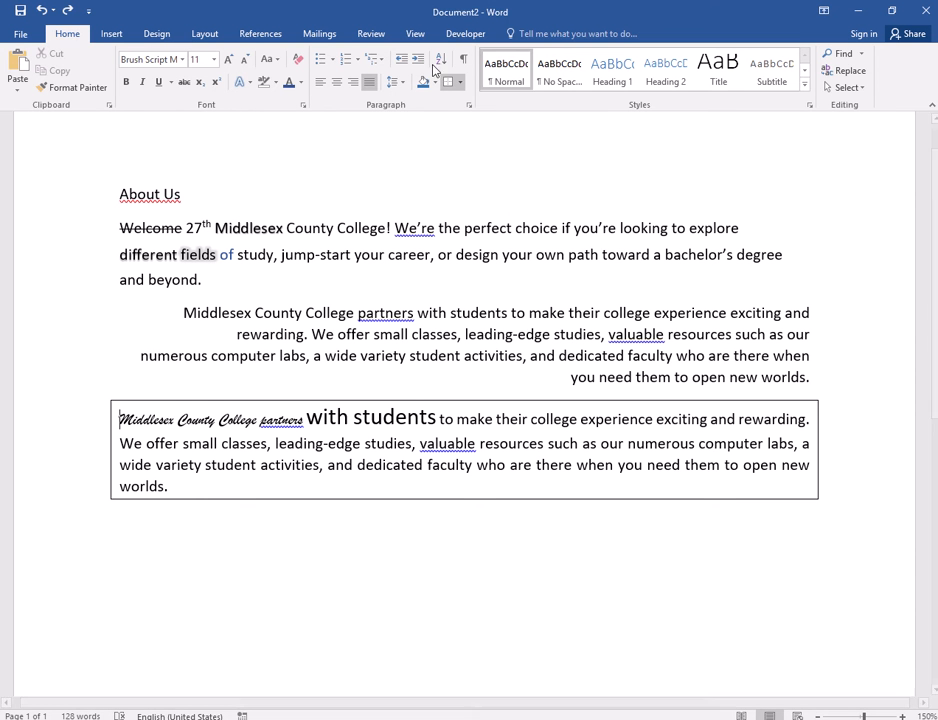
- Show the document rulers again and return to the paragraph formatting commands
left_click(414, 34)
left_click(173, 55)
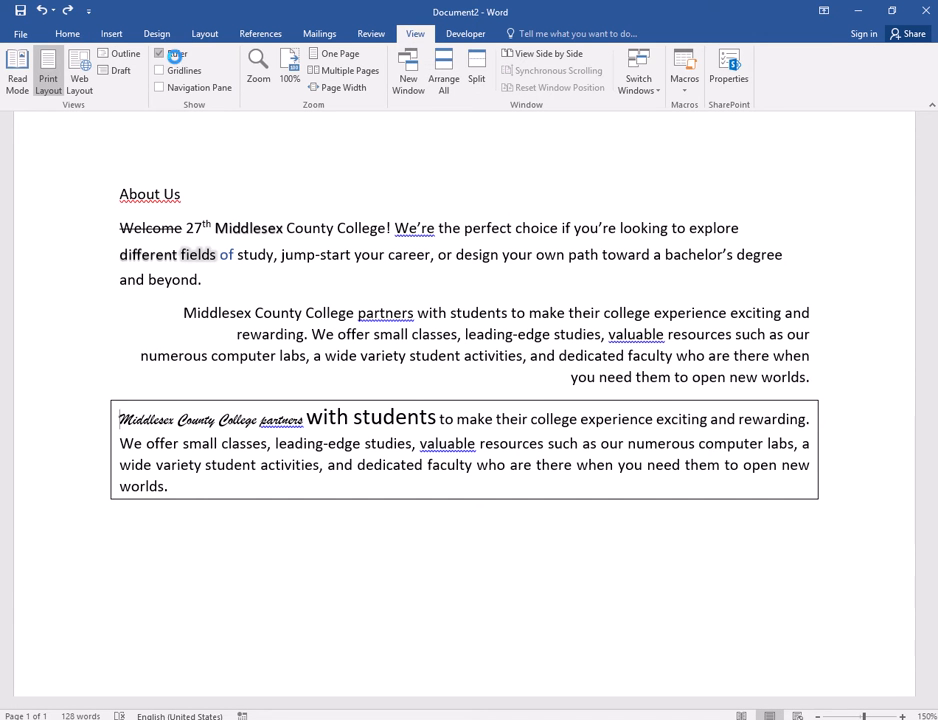
left_click(68, 34)
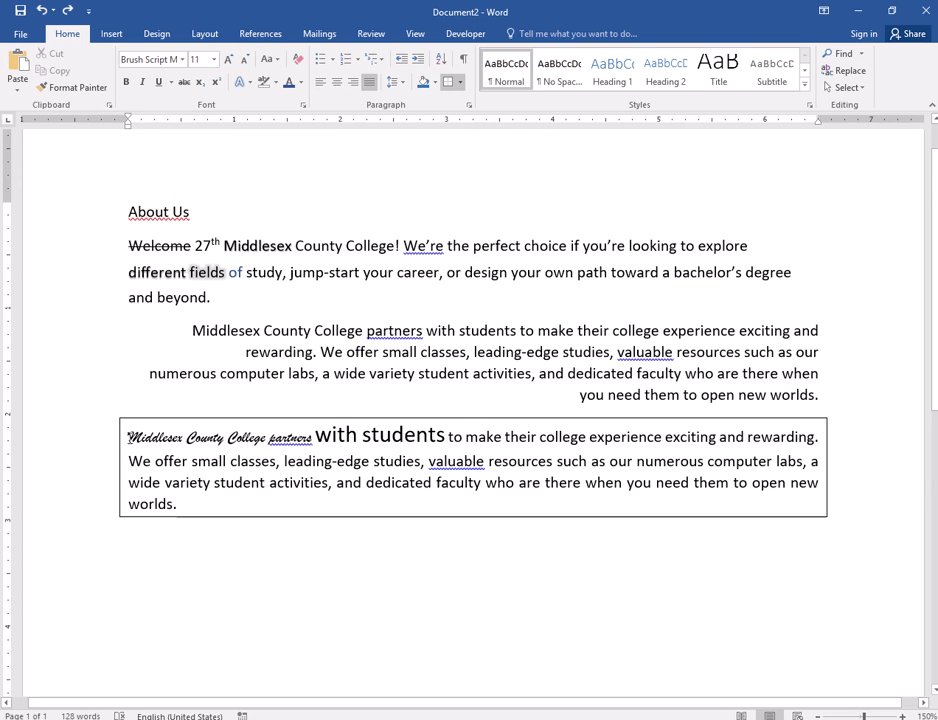
- Increase the bordered paragraph's indent to 0.5 inch and move its left indent marker back to the margin
left_click(420, 64)
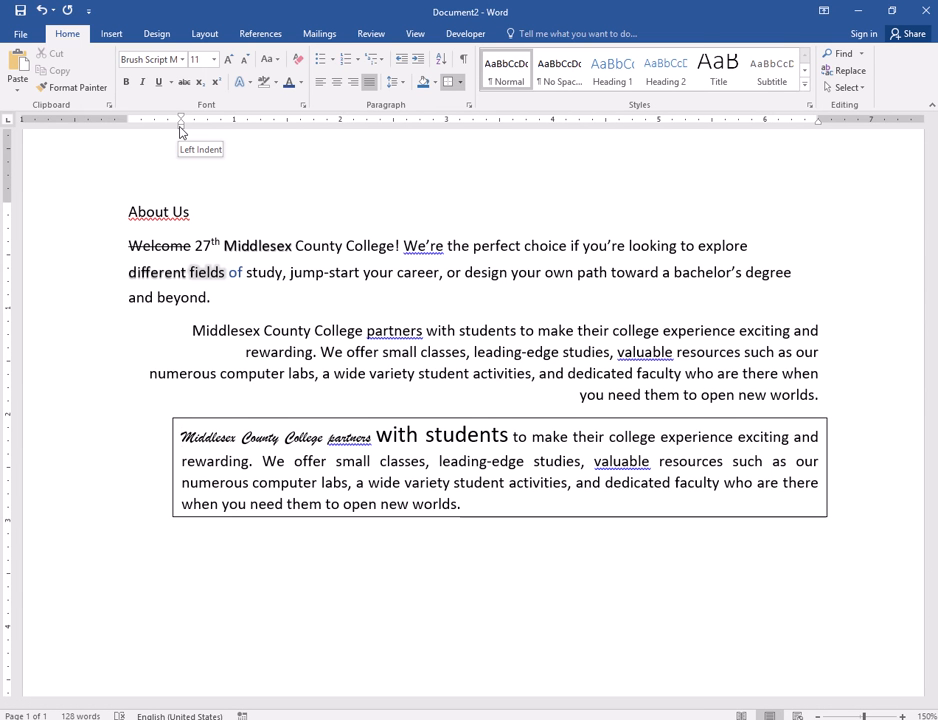
left_click_drag(181, 131, 163, 133)
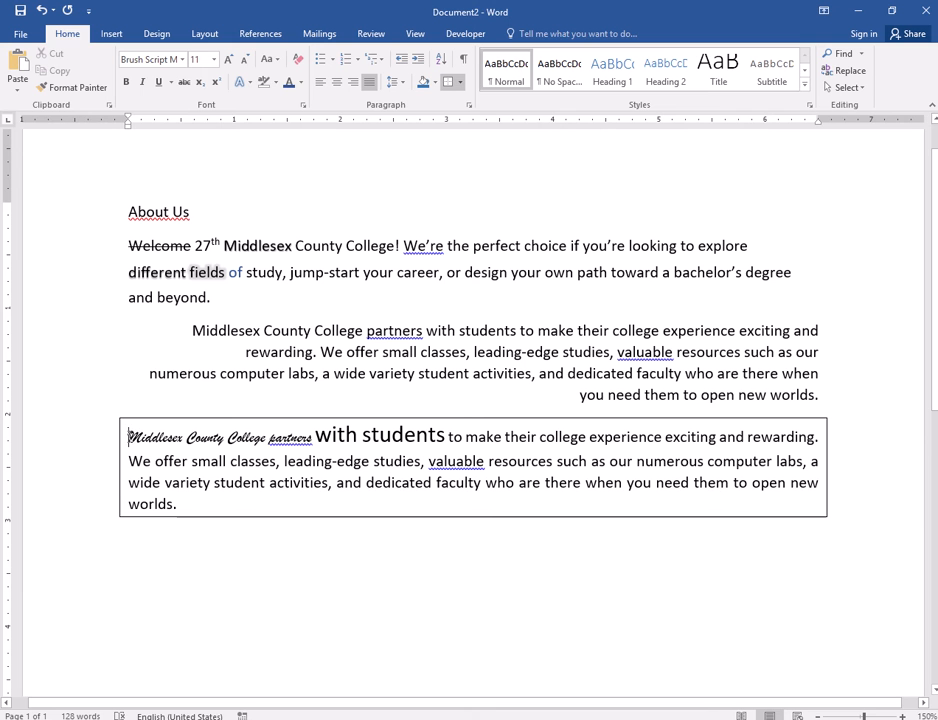
- Try a 0.5-inch first-line indent and a 0.5-inch whole-paragraph indent on the bordered paragraph, removing each one
key("Tab")
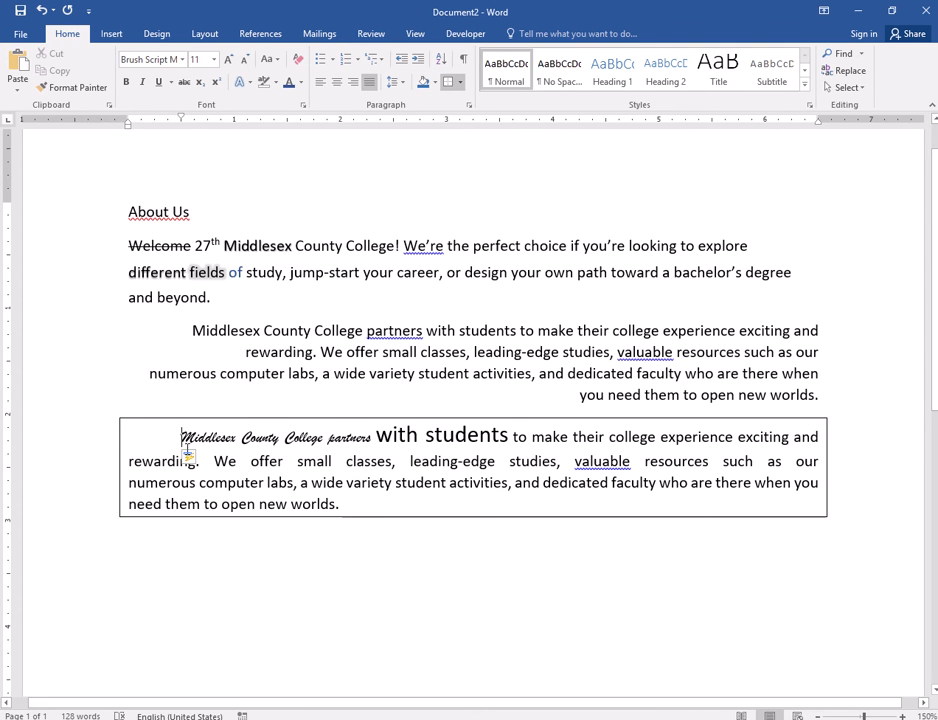
key("BackSpace")
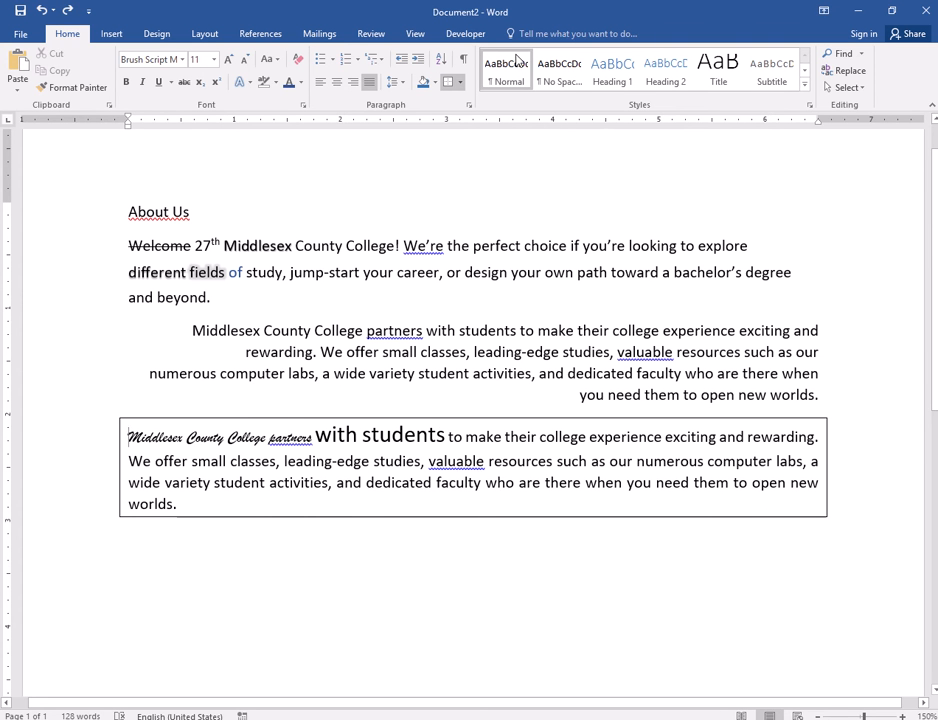
left_click(418, 62)
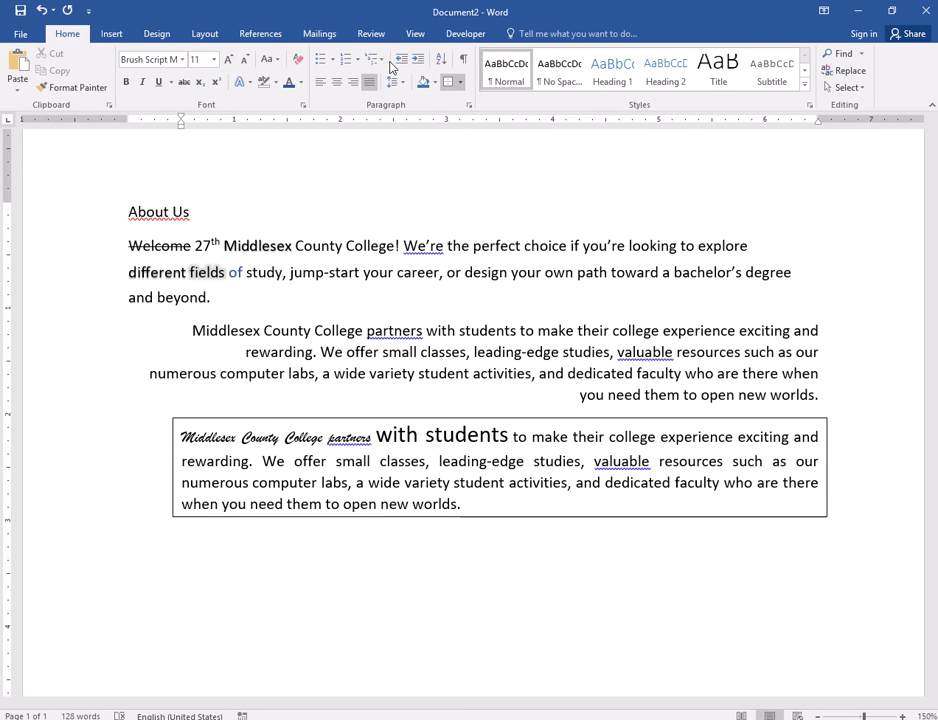
left_click(403, 62)
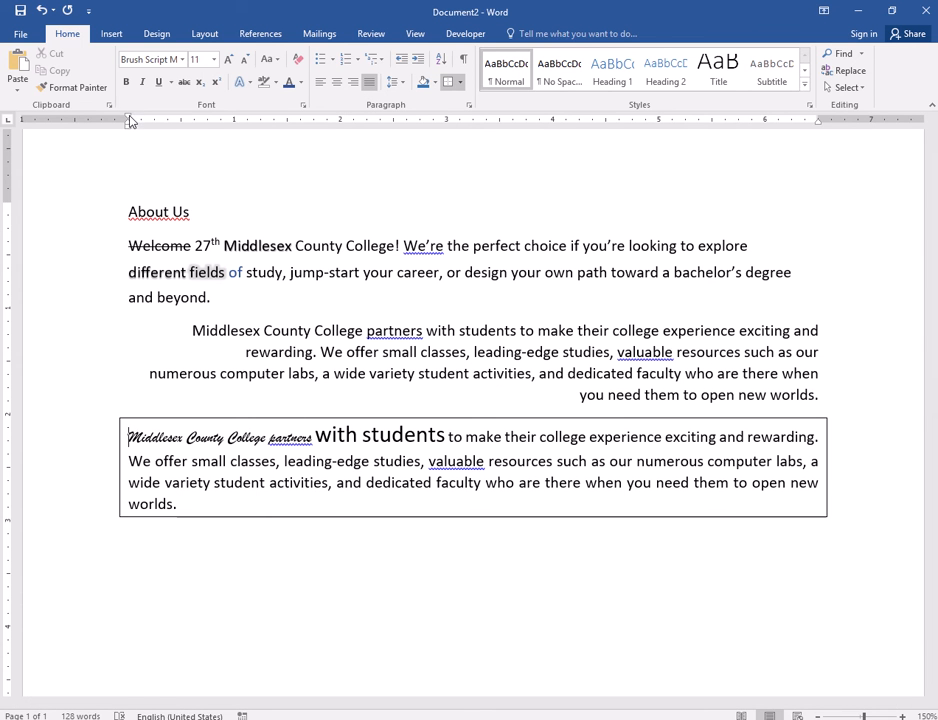
- Move the bordered paragraph's First Line Indent marker to 0.5 inch on the ruler and undo the change
left_click_drag(128, 118, 182, 118)
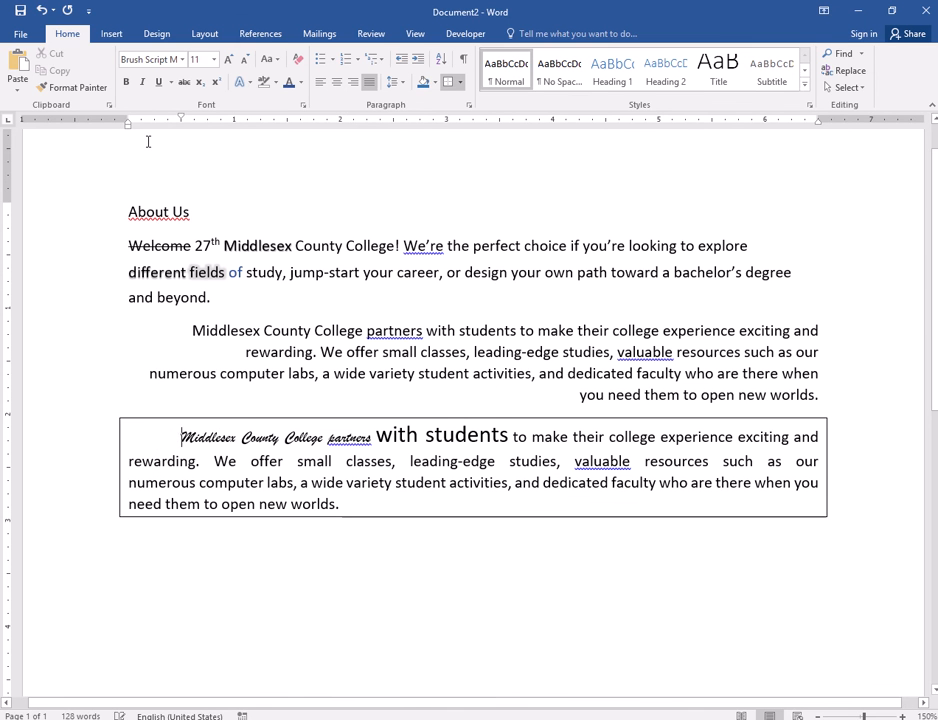
key("ctrl+z")
key("ctrl+z")
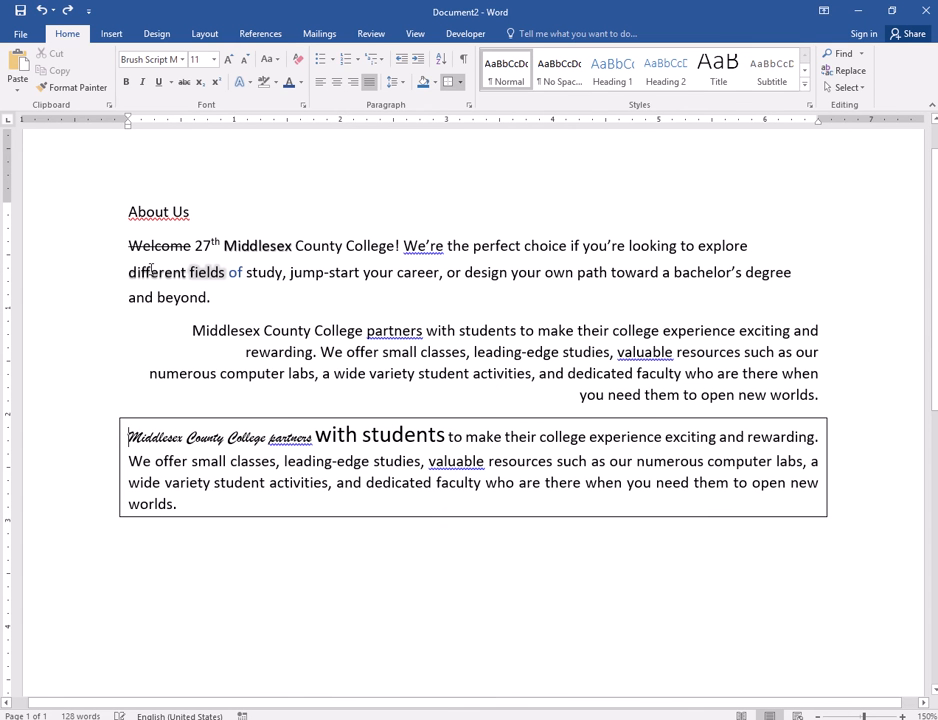
- Repeatedly add and remove a 0.5-inch first-line indent at the start of the bordered paragraph
left_click(196, 583)
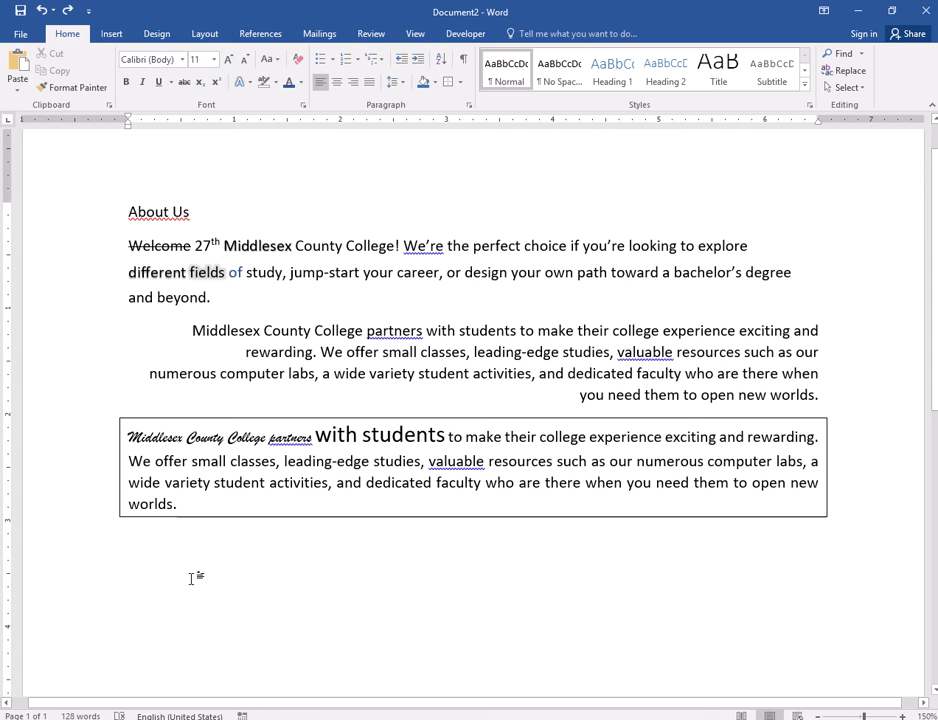
left_click(127, 436)
key("Tab")
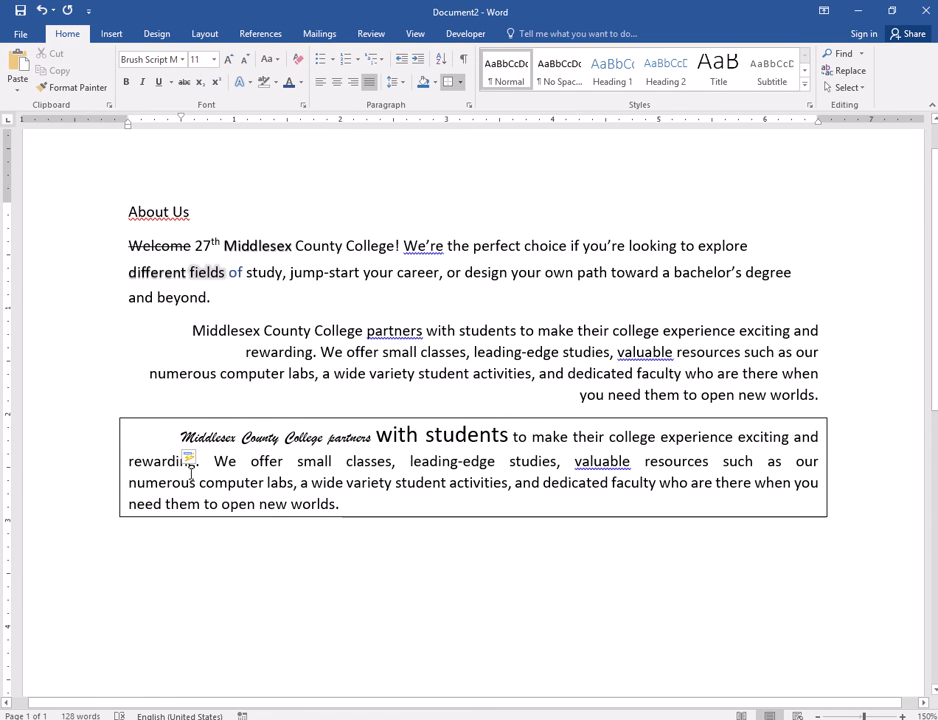
key("BackSpace")
key("Tab")
key("BackSpace")
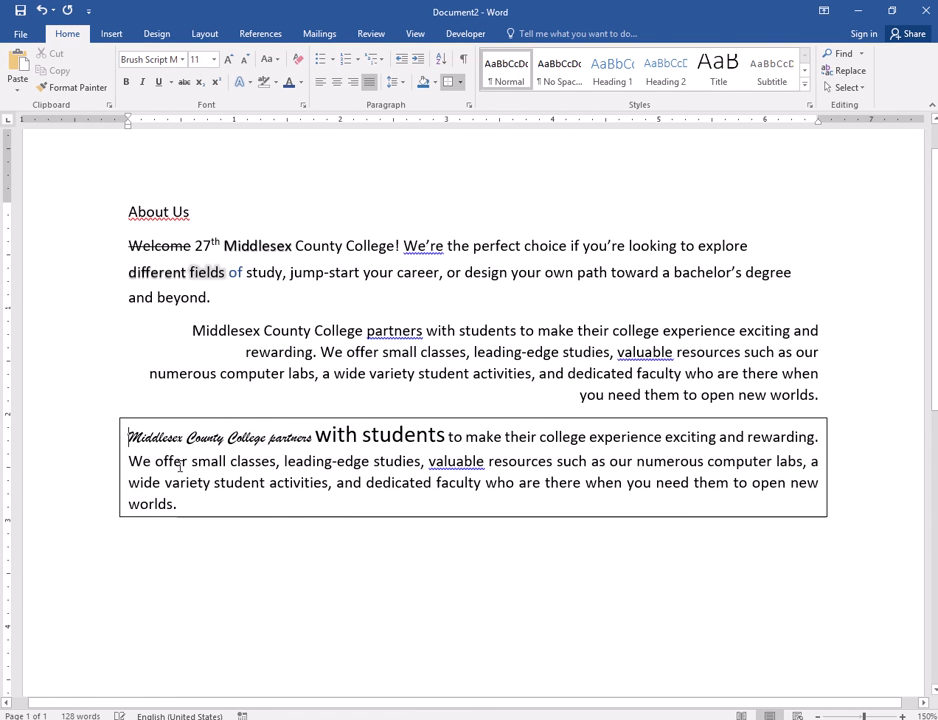
key("Tab")
key("BackSpace")
- Indent the bordered paragraph's first line by two tab stops, remove both, and add and remove a single one again
key("Tab")
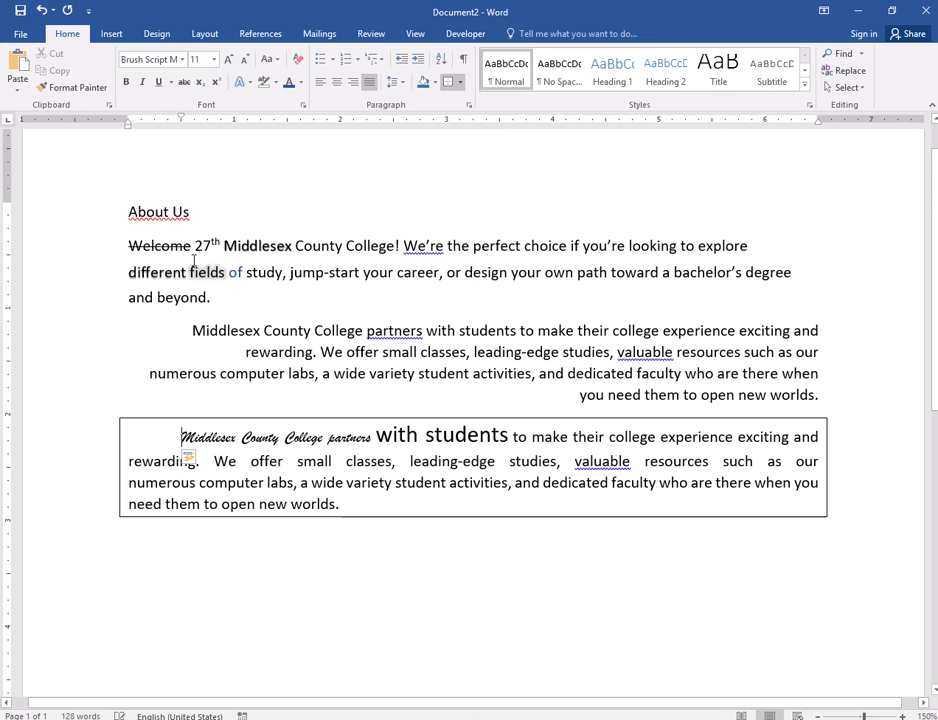
key("Tab")
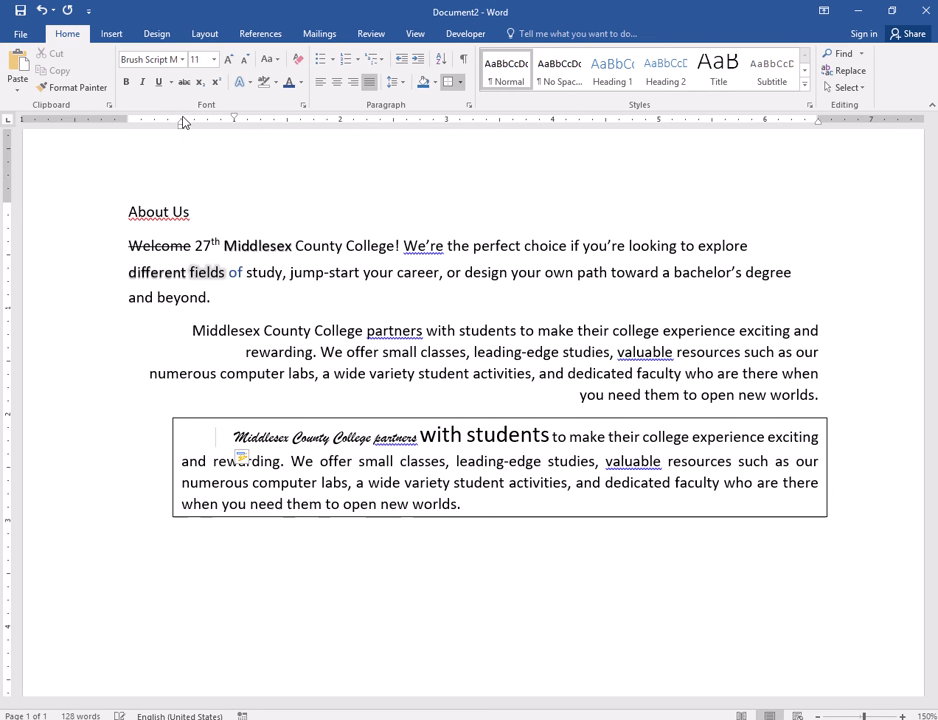
key("BackSpace")
key("BackSpace")
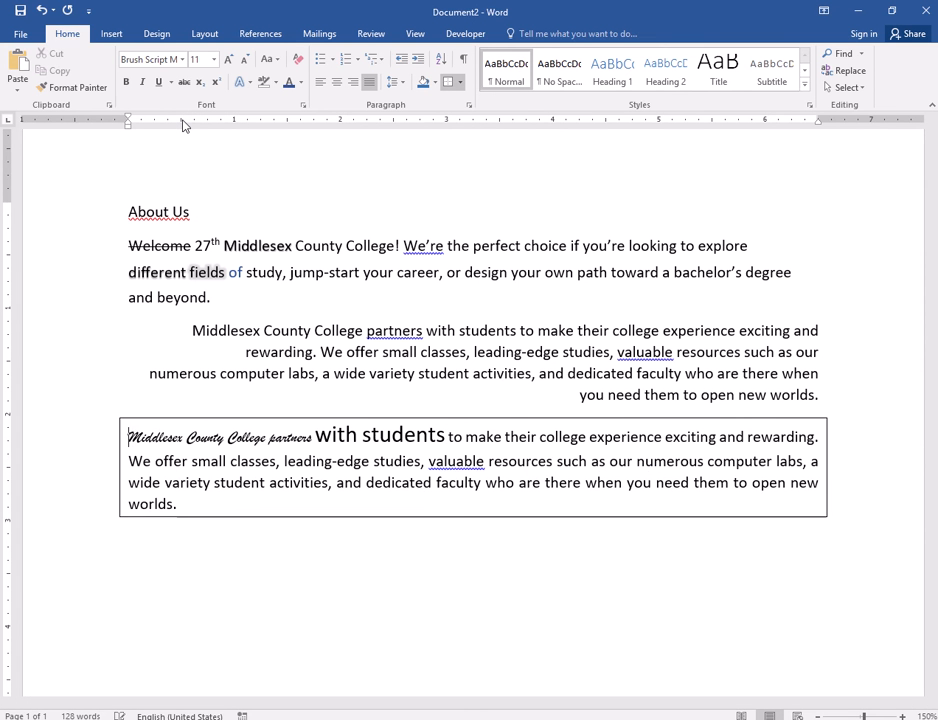
key("Tab")
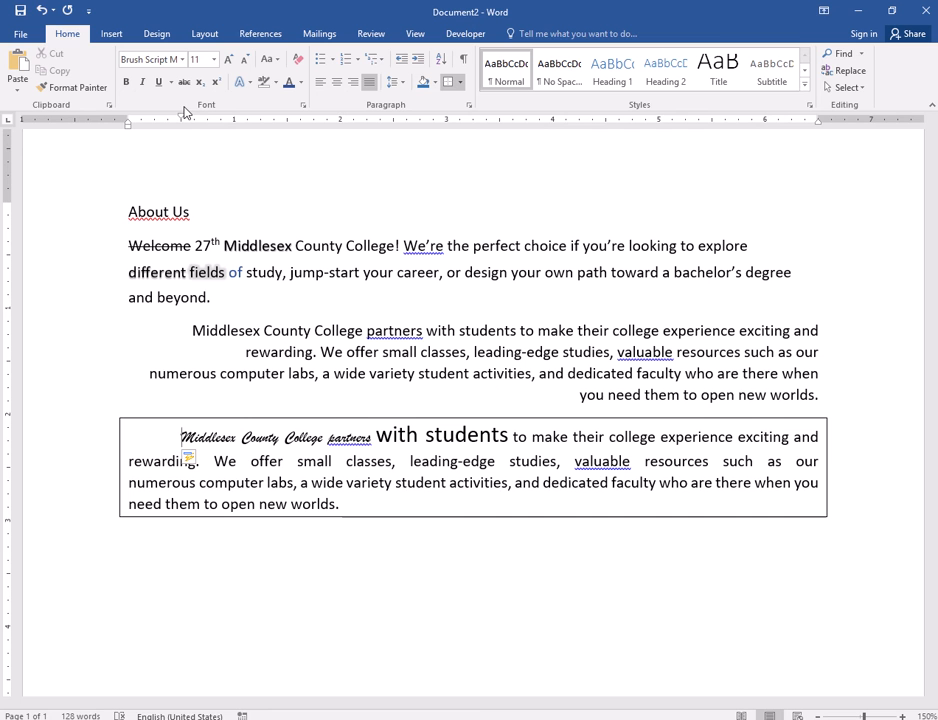
key("BackSpace")
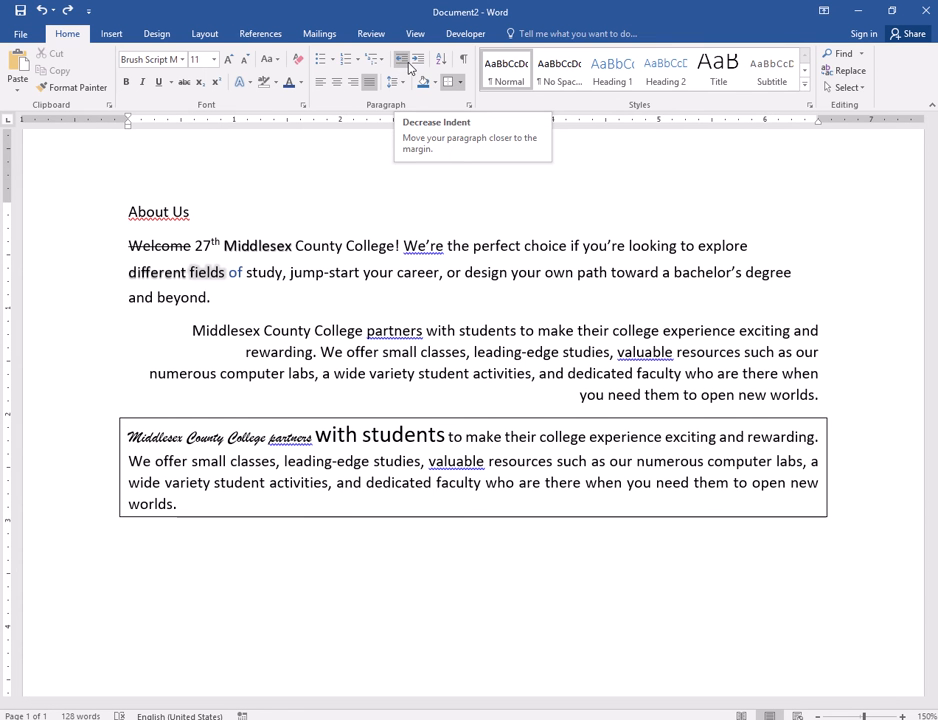
- Try to decrease the indent of the bordered paragraph at the left margin
type("`")
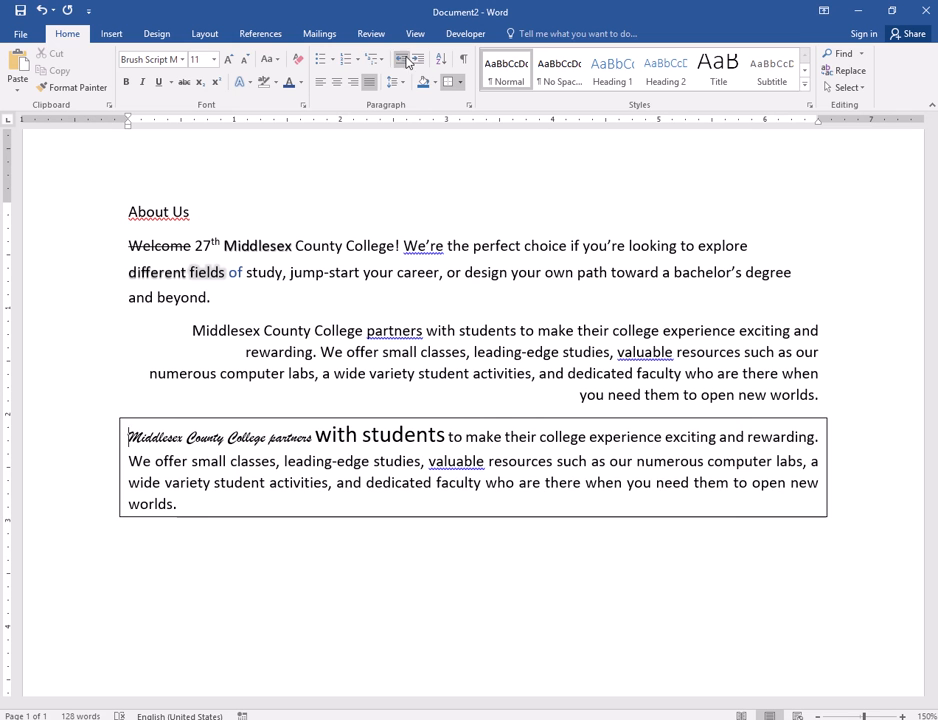
left_click(410, 61)
left_click(402, 60)
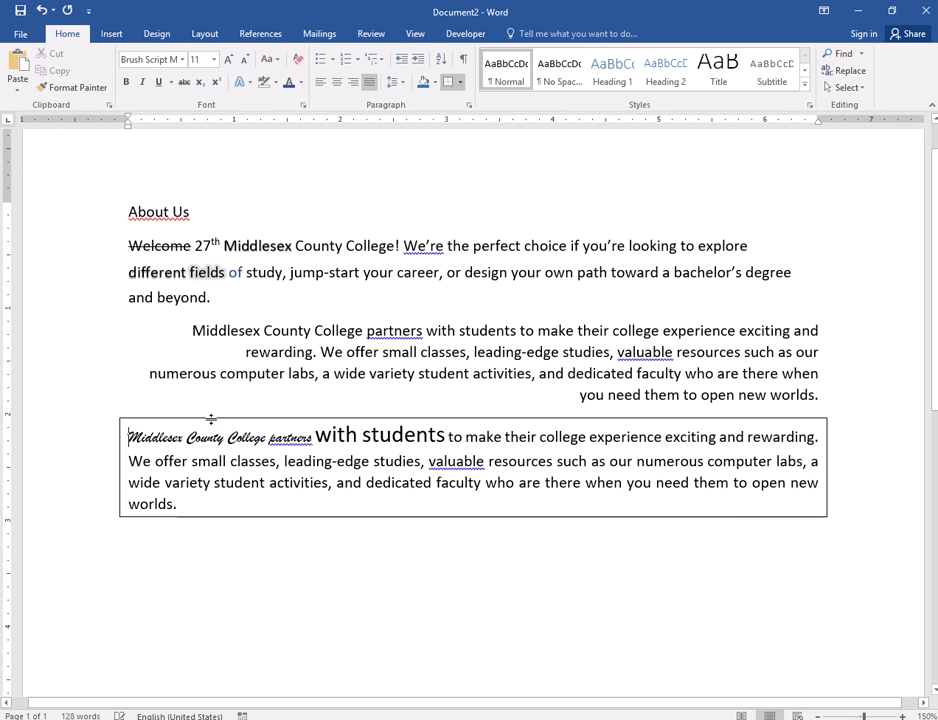
- Add the lines Eggs, Bread and Milk as separate paragraphs below the bordered paragraph, after one blank line
left_click(185, 545)
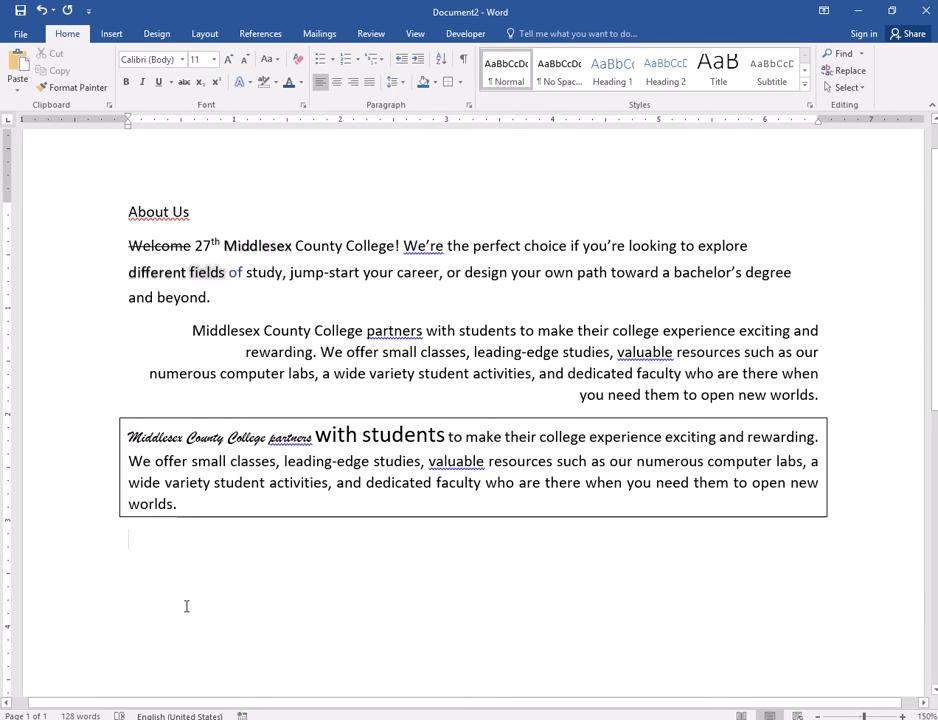
key("Return")
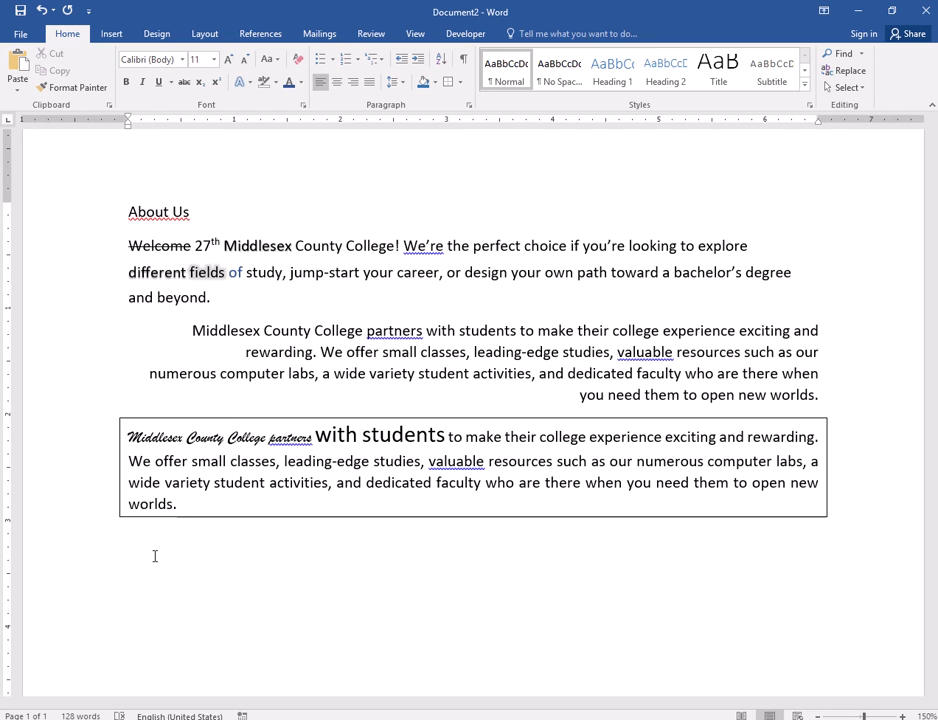
type("Eggs")
key("Return")
type("Bread")
key("Return")
type("Milk")
- Format the Eggs, Bread and Milk lines as a bulleted list with round bullets
key("shift+Up")
key("shift+Up")
key("shift+Up")
key("shift+Up")
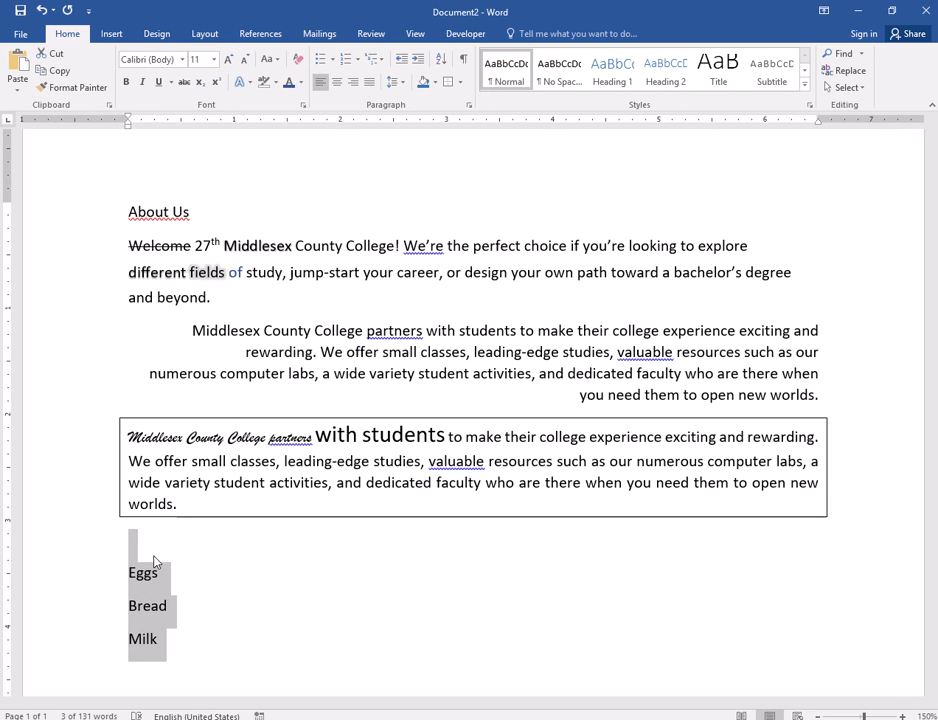
key("Down")
key("shift+Up")
key("shift+Up")
key("shift+Up")
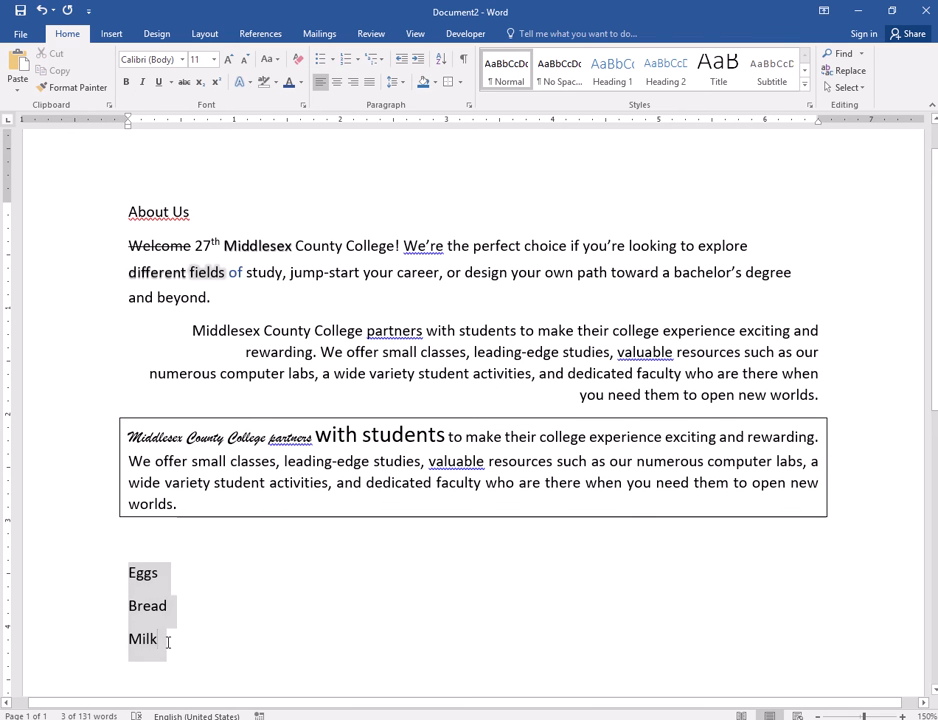
left_click_drag(169, 641, 131, 588)
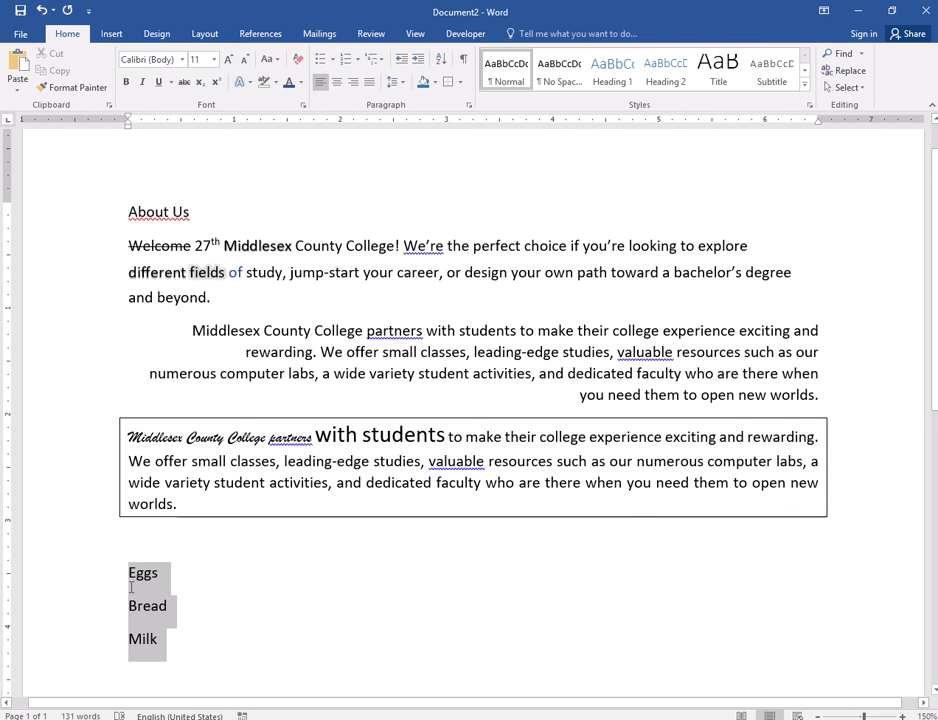
left_click(320, 59)
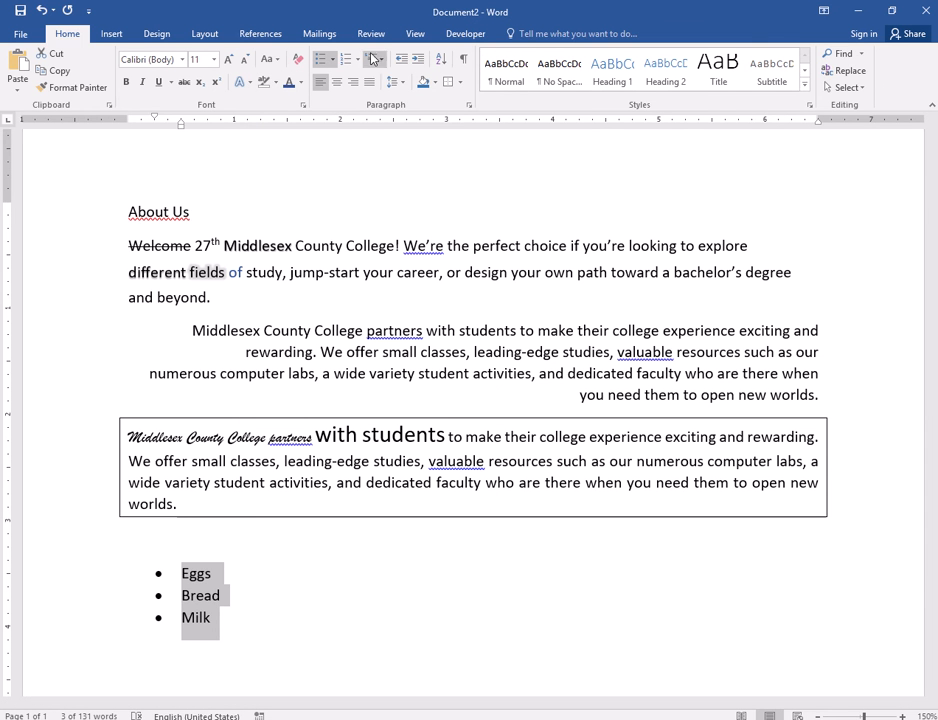
- Change the bullets of the Eggs, Bread and Milk list to the multicoloured cross from the bullet library
left_click(335, 60)
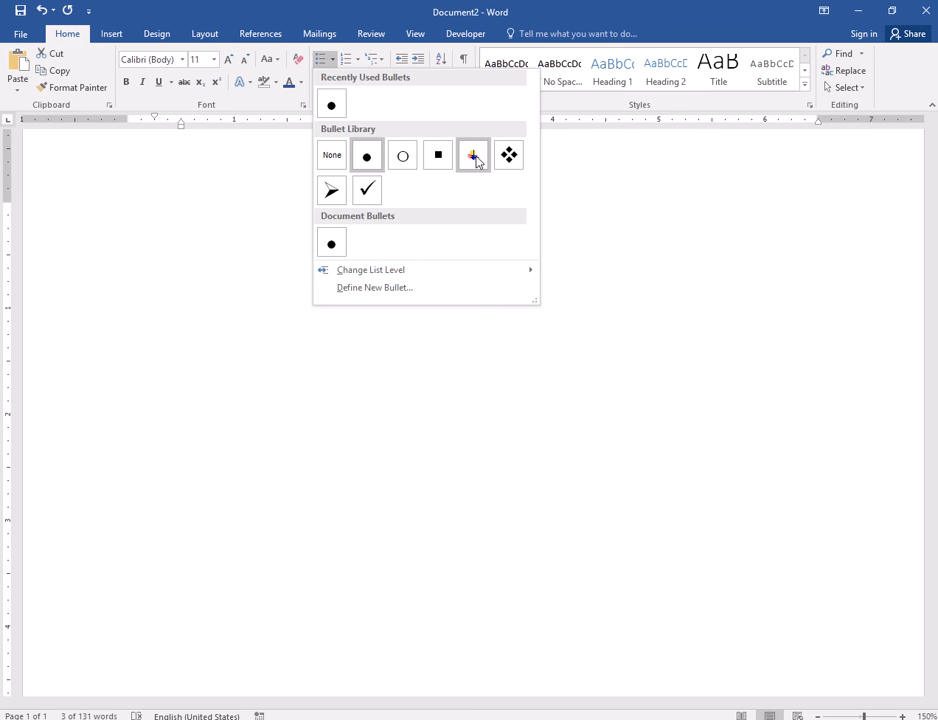
left_click(474, 156)
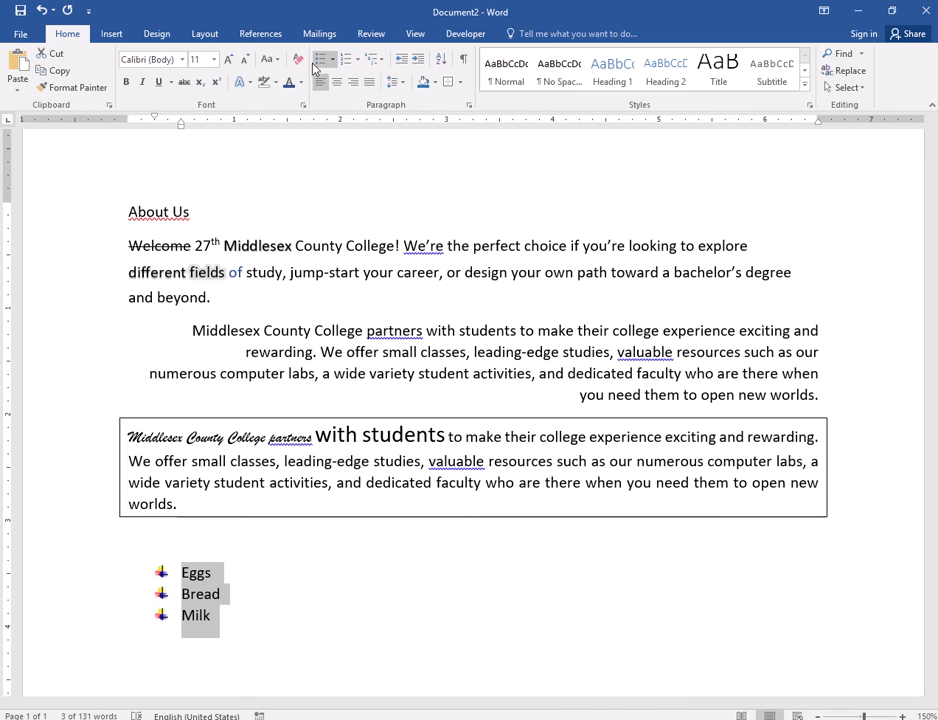
left_click(334, 61)
mouse_move(385, 278)
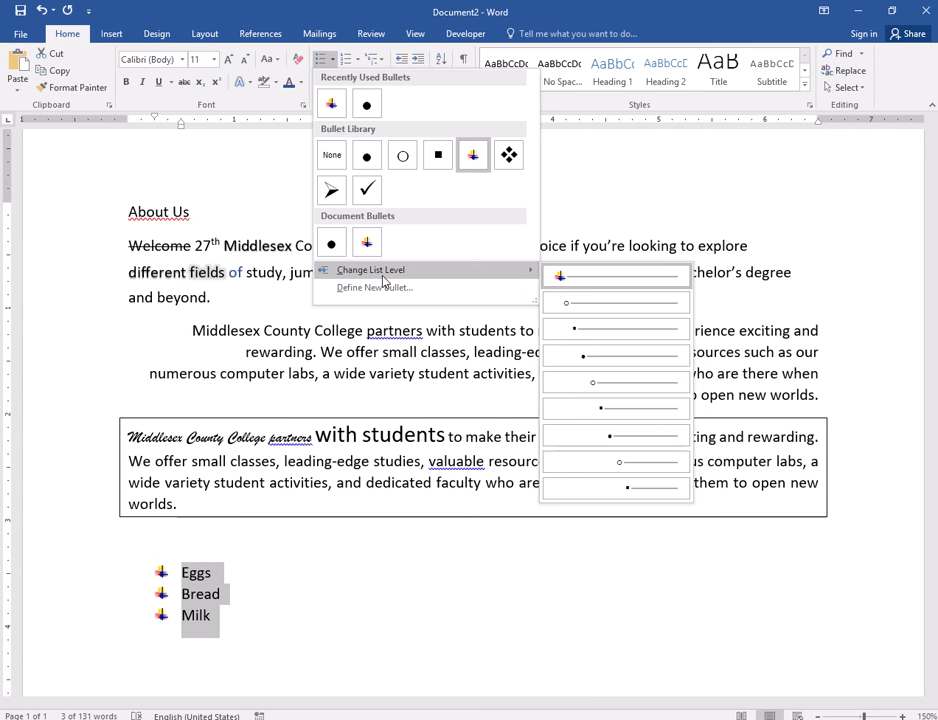
left_click(405, 288)
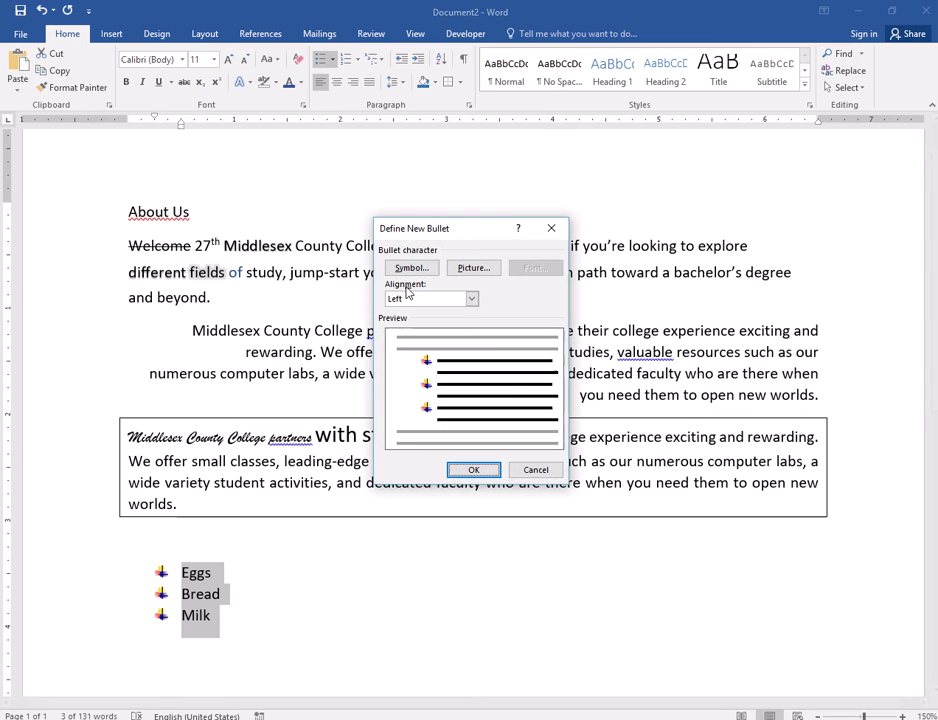
left_click(551, 228)
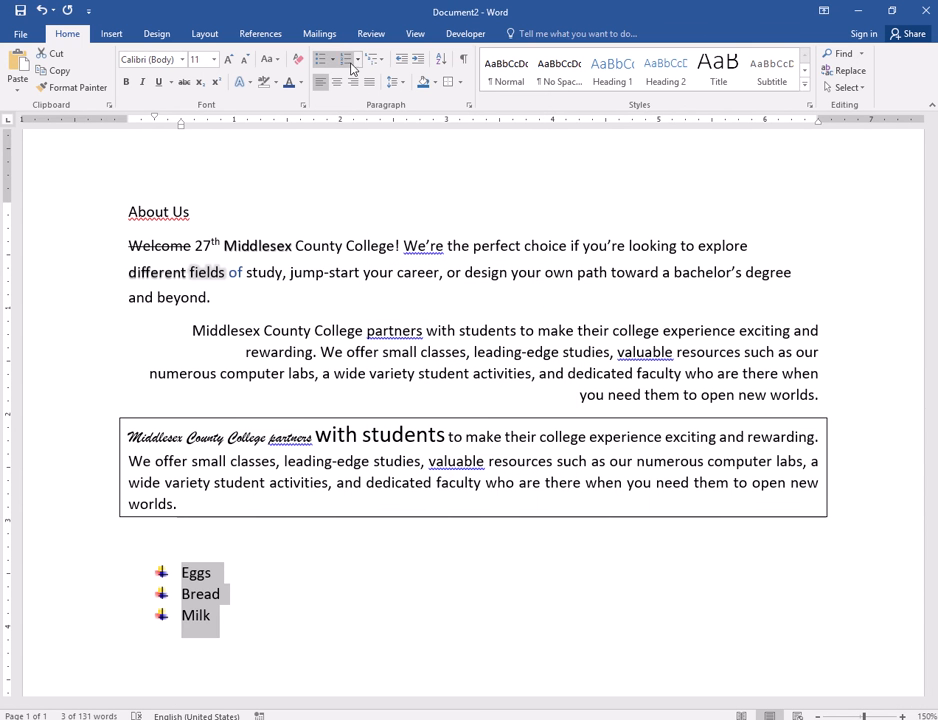
- Start defining a new picture bullet for the list and search Bing images for "plane"
left_click(330, 60)
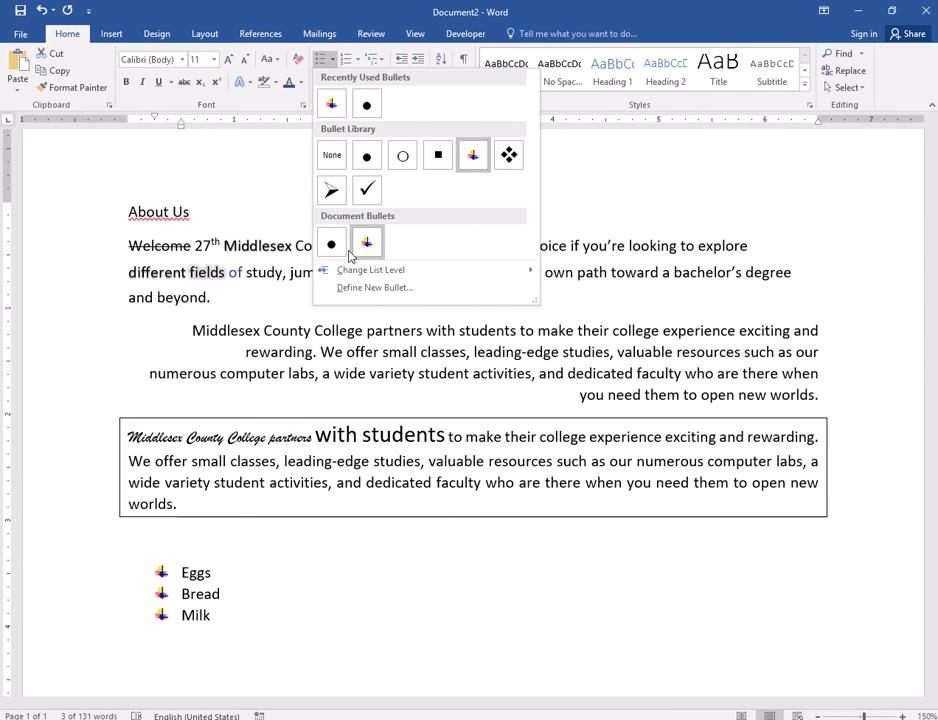
left_click(358, 289)
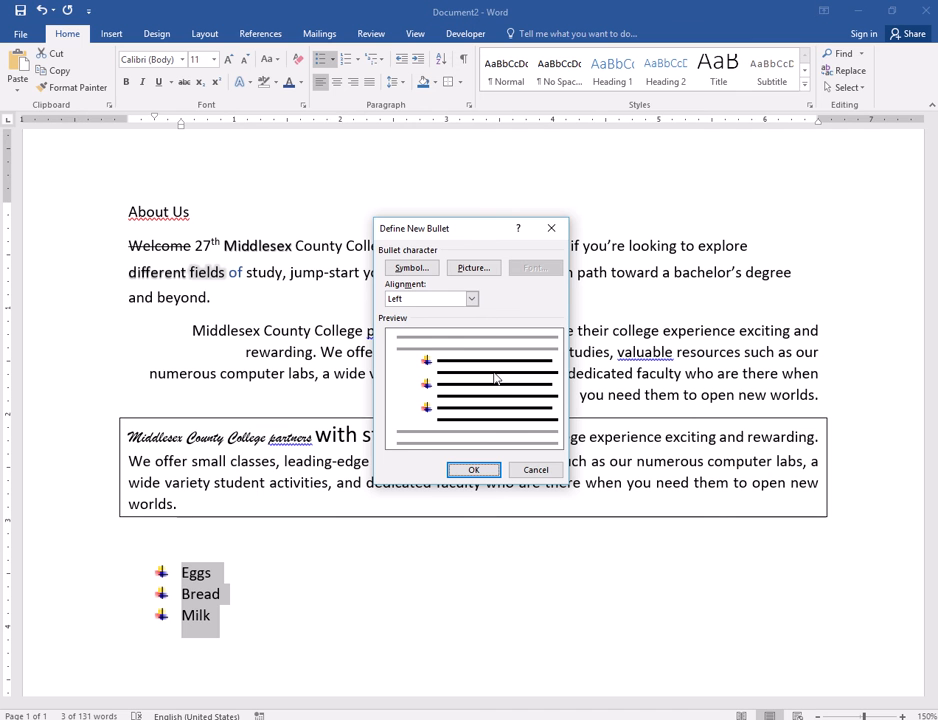
left_click(478, 272)
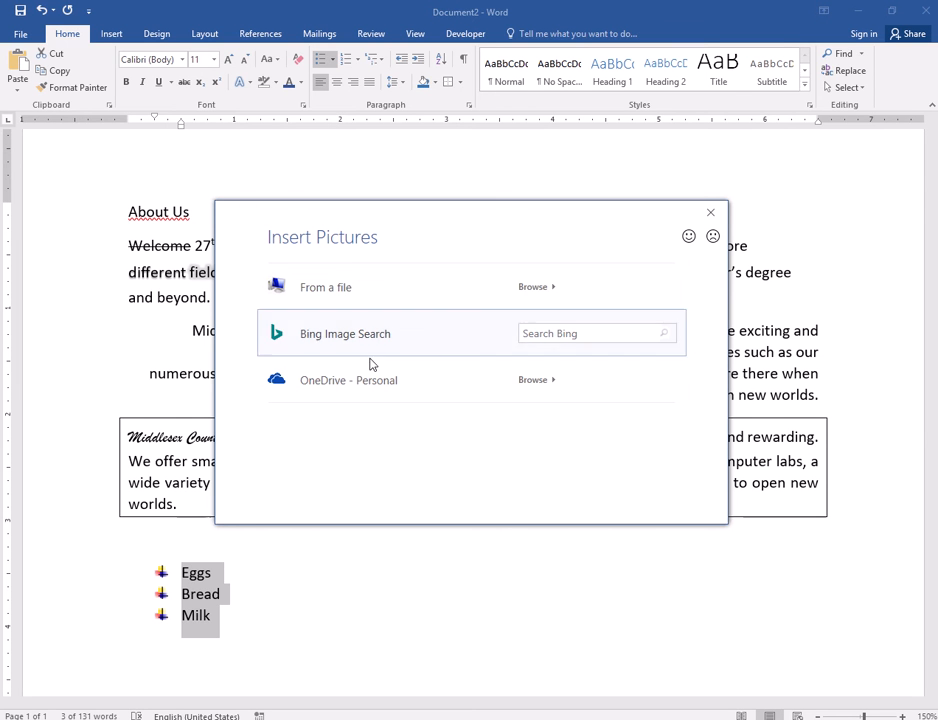
left_click(538, 335)
type("p")
key("BackSpace")
key("BackSpace")
key("BackSpace")
type("plane")
key("Return")
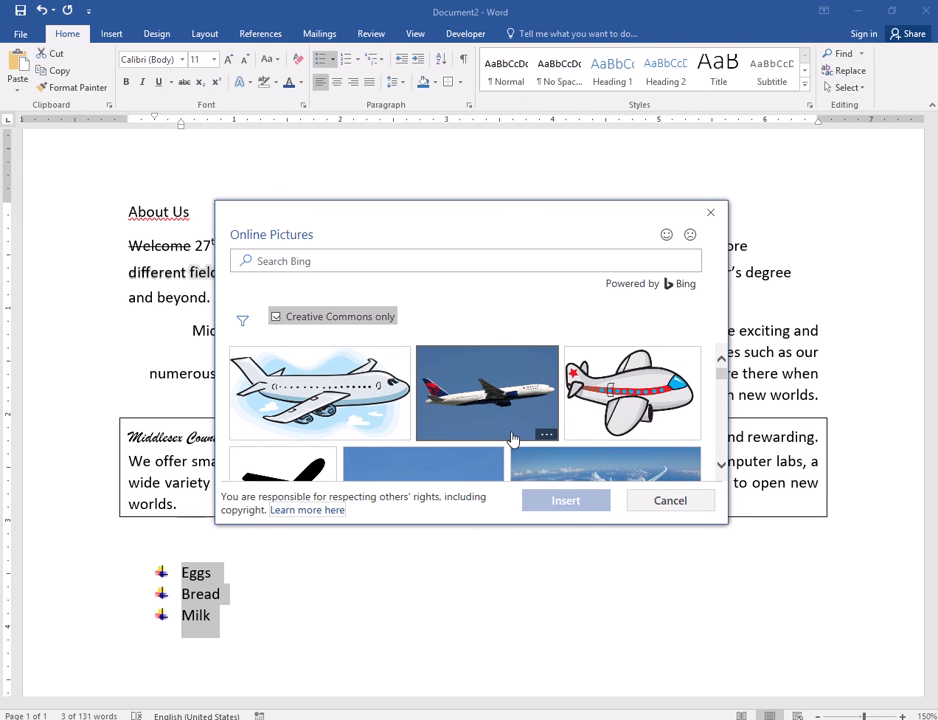
- Insert the cartoon airplane on the light blue sky and apply it as the picture bullet of the list
left_click(373, 385)
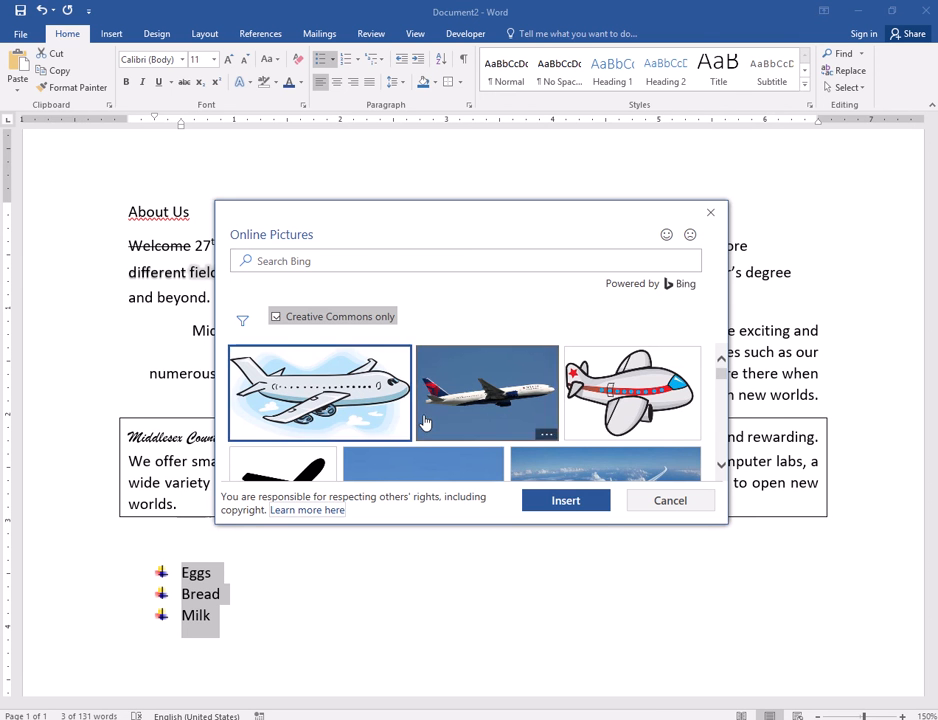
left_click(603, 504)
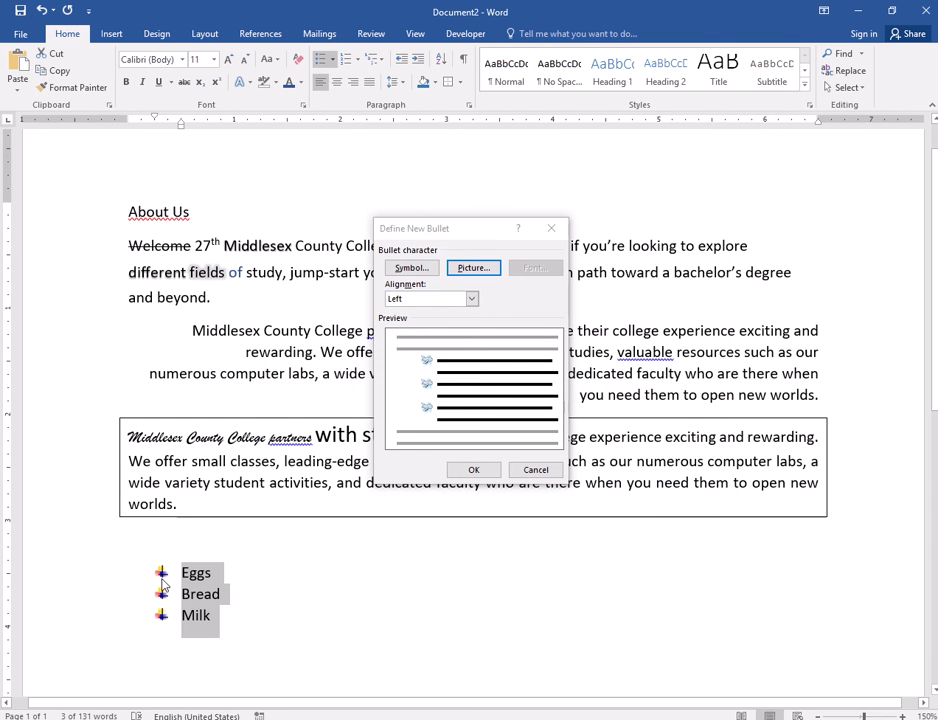
left_click(488, 476)
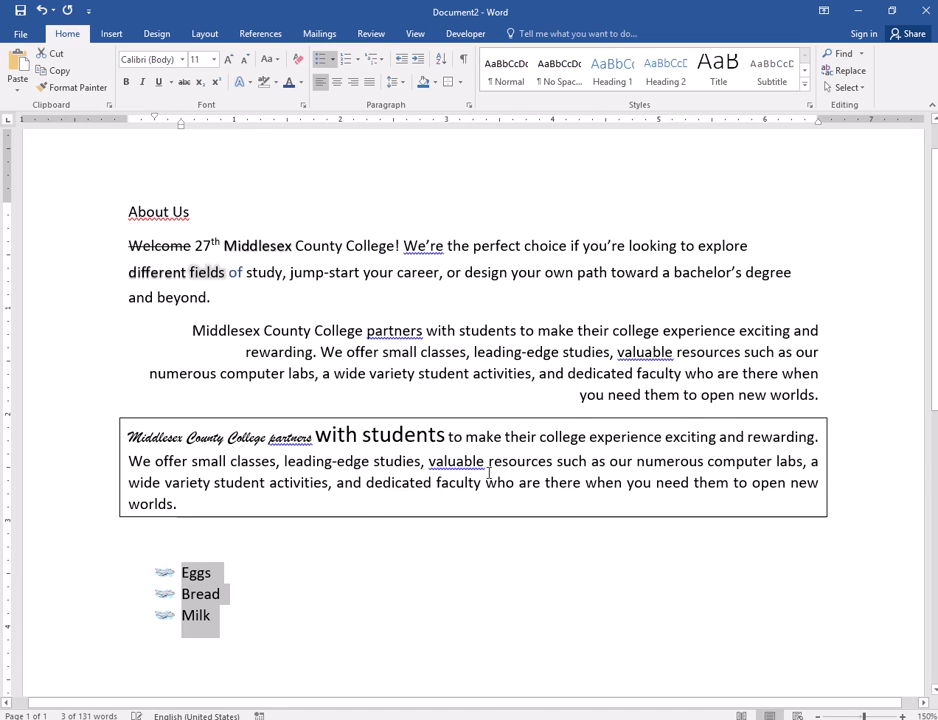
left_click(234, 612)
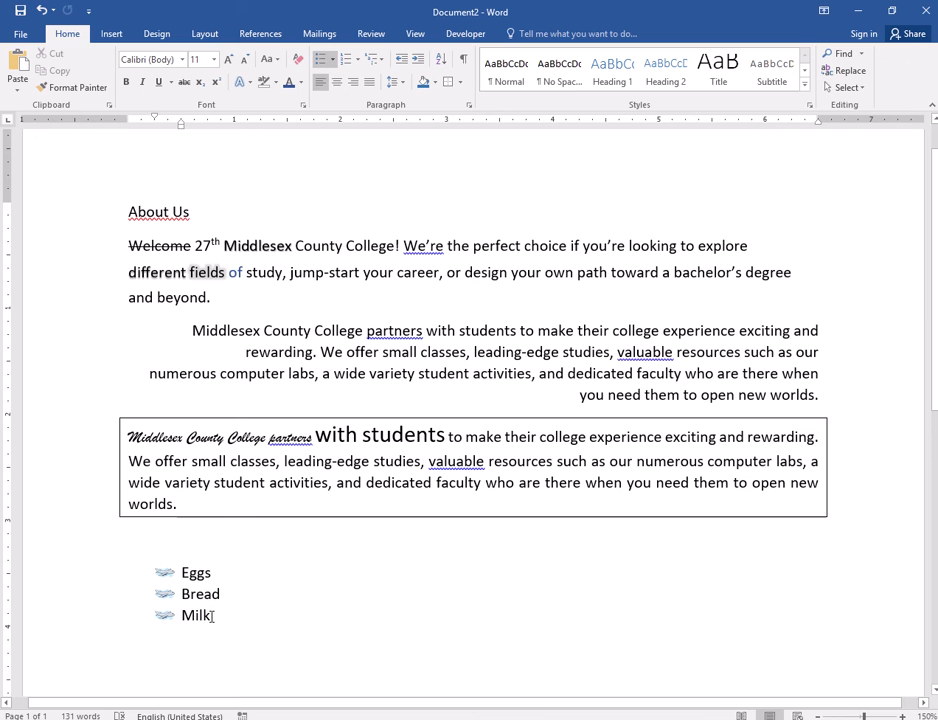
- Convert the Eggs, Bread and Milk list to a numbered list and change it back to the airplane bullets
left_click_drag(212, 615, 151, 574)
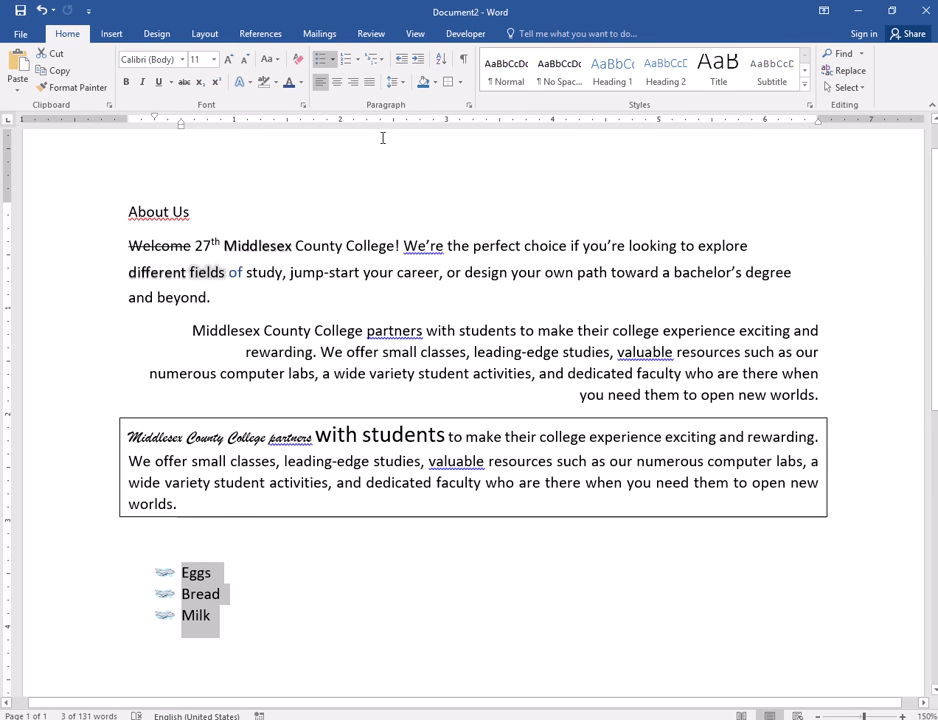
left_click(344, 63)
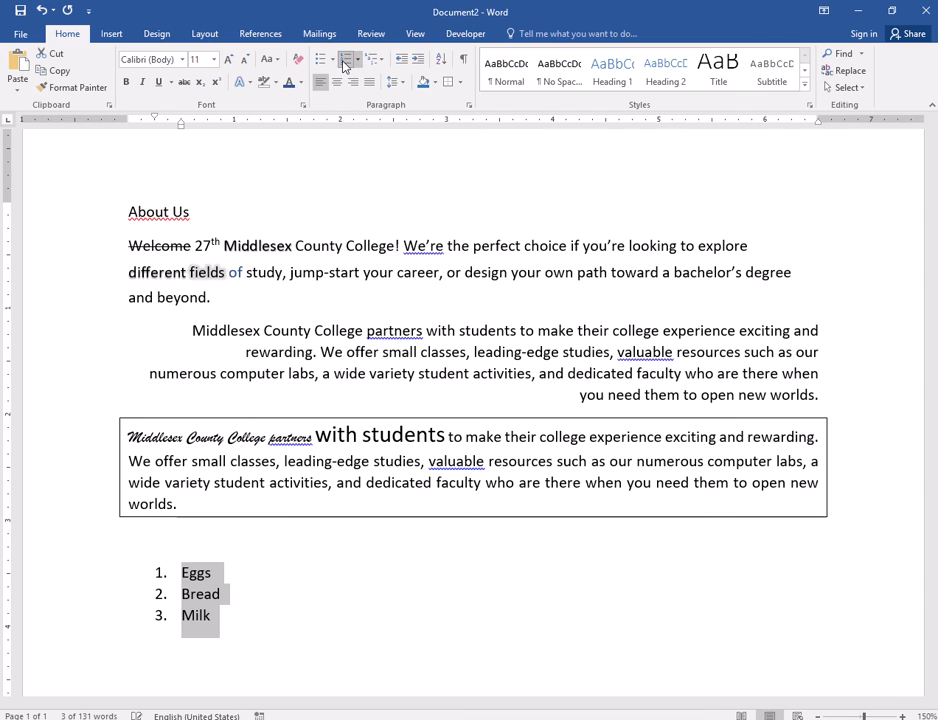
left_click(230, 605)
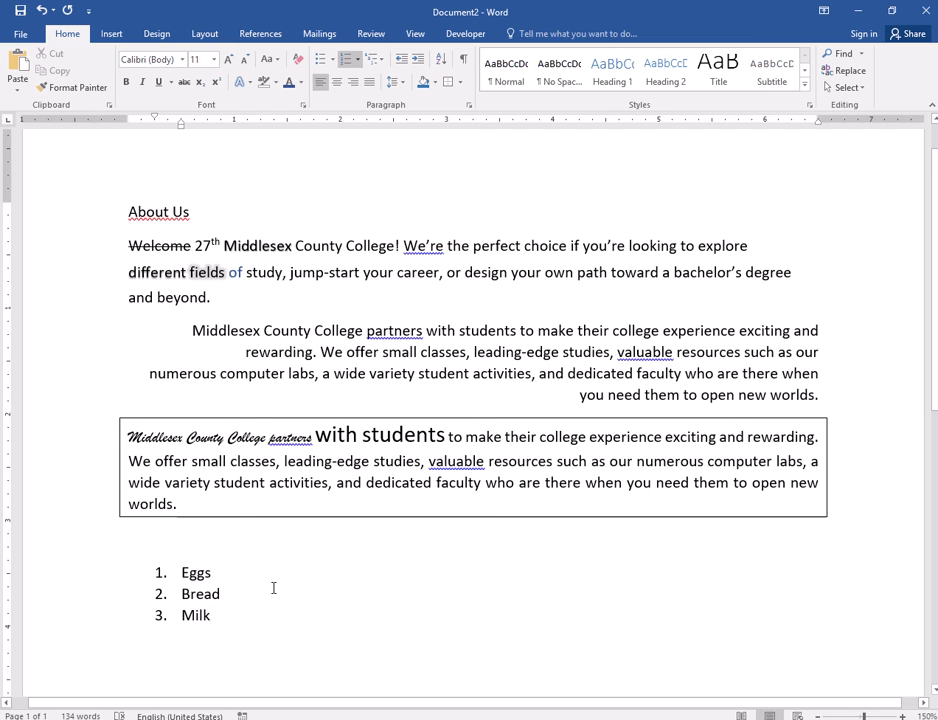
scroll(273, 588, "down", 1)
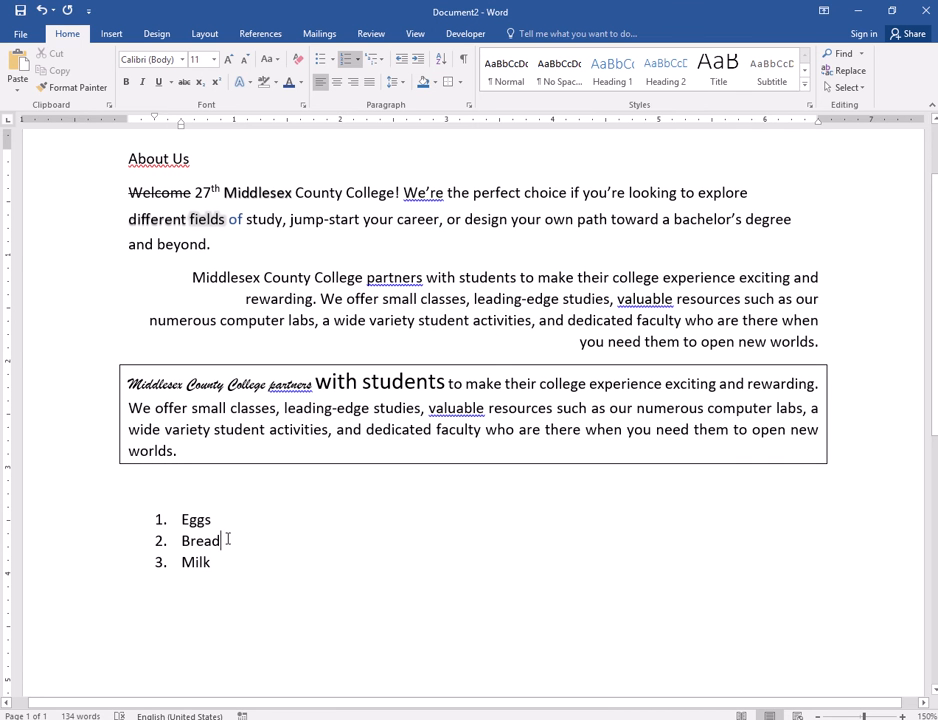
left_click(320, 59)
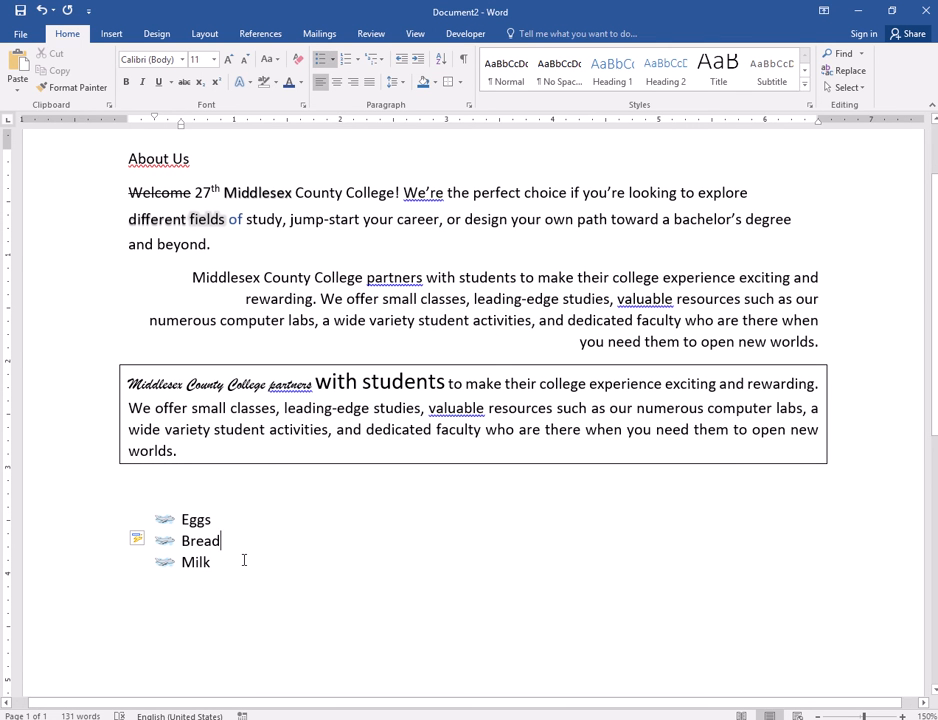
- Add an empty list item below Bread, remove it and add it again
key("Return")
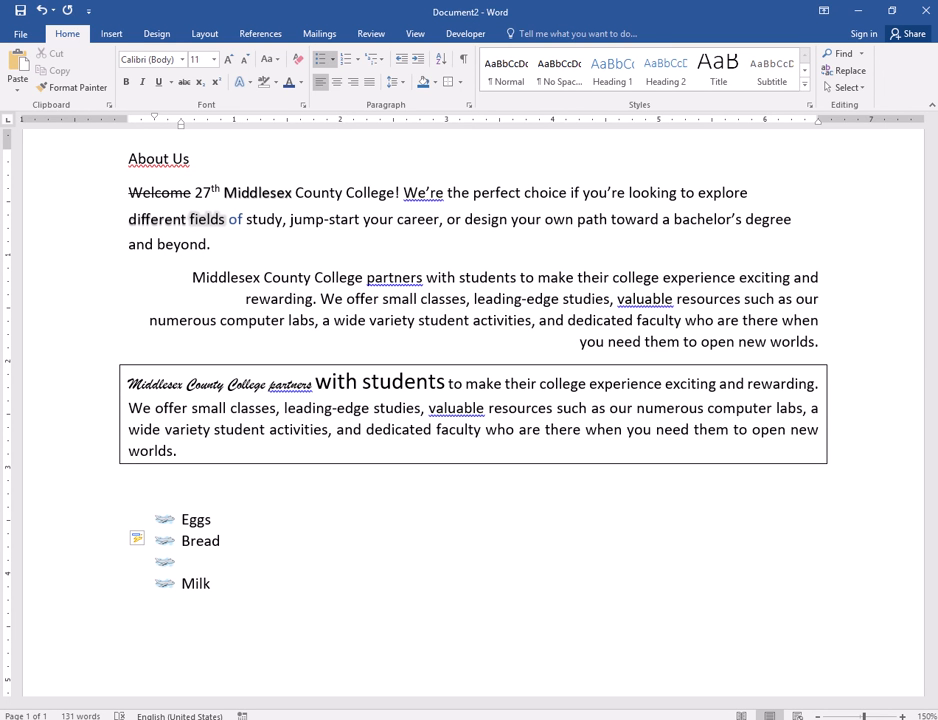
key("BackSpace")
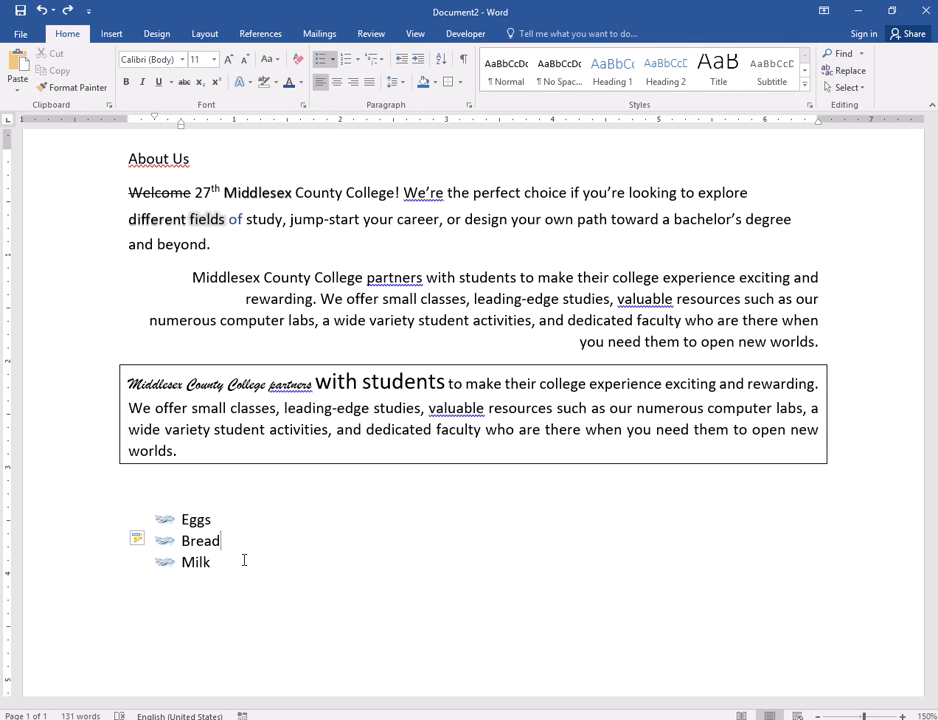
key("Return")
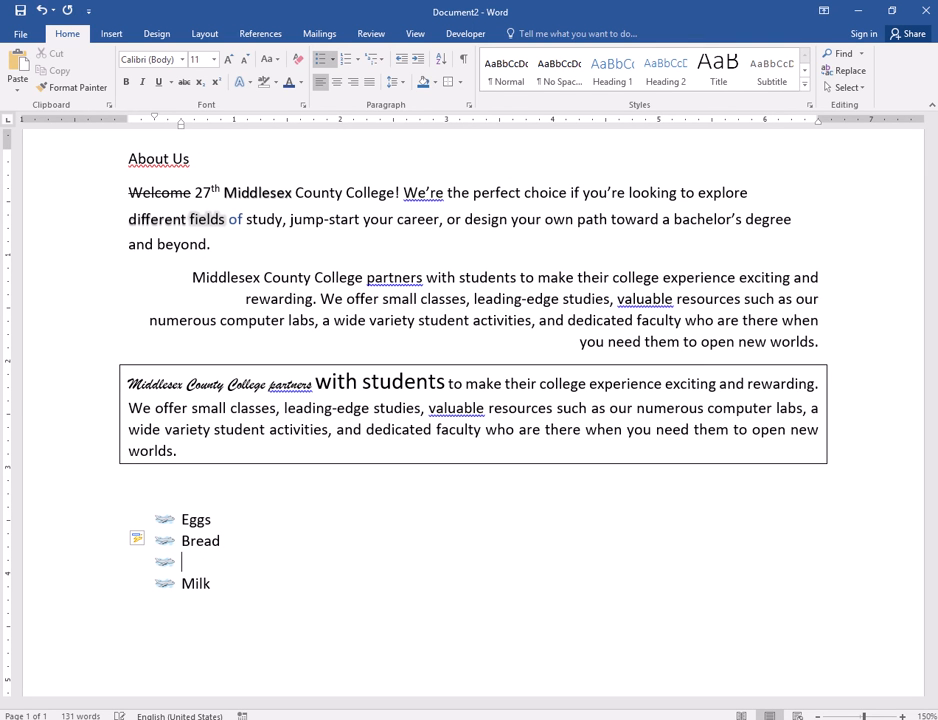
- Demote the empty item below Bread by one list level, undo that, and demote and promote it once more
left_click(419, 62)
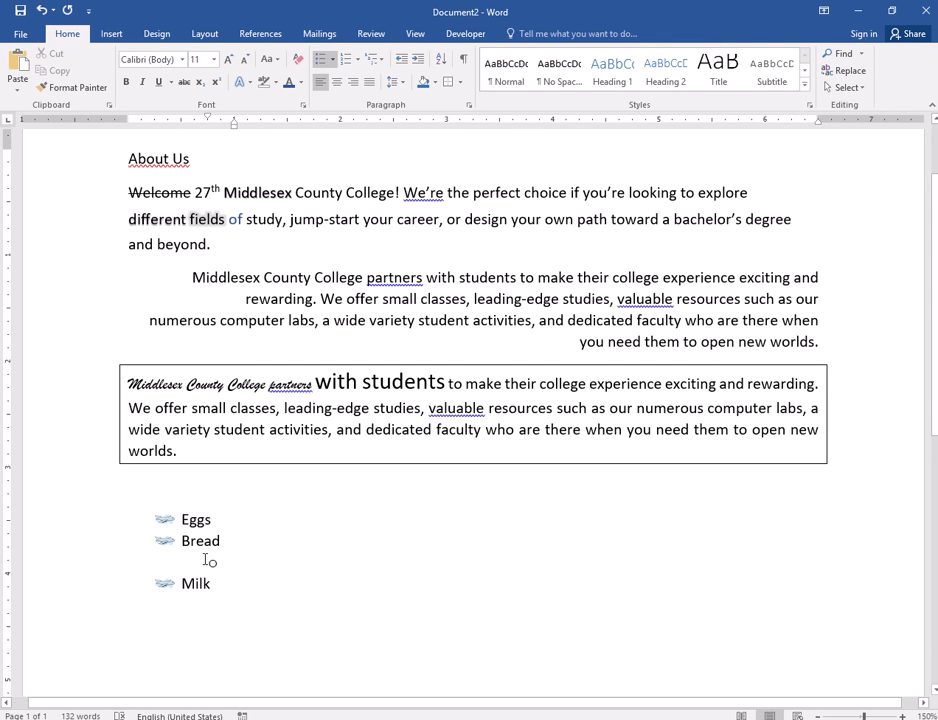
key("ctrl+z")
key("Tab")
key("shift+Tab")
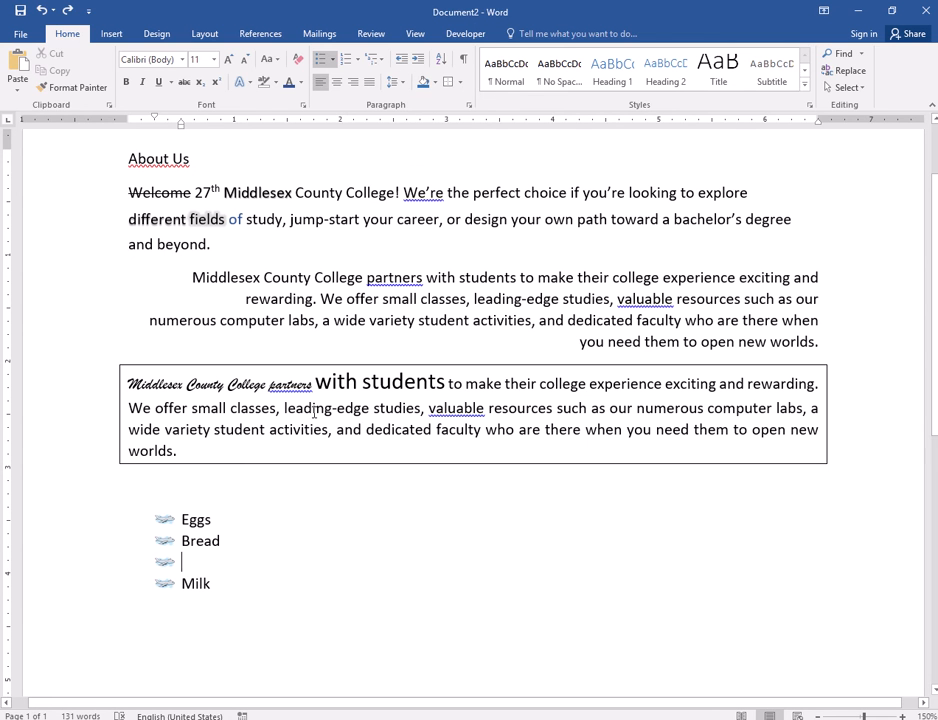
- Add White Bread and Wheat Bread as second-level list items below Bread
key("Tab")
type("White Bread")
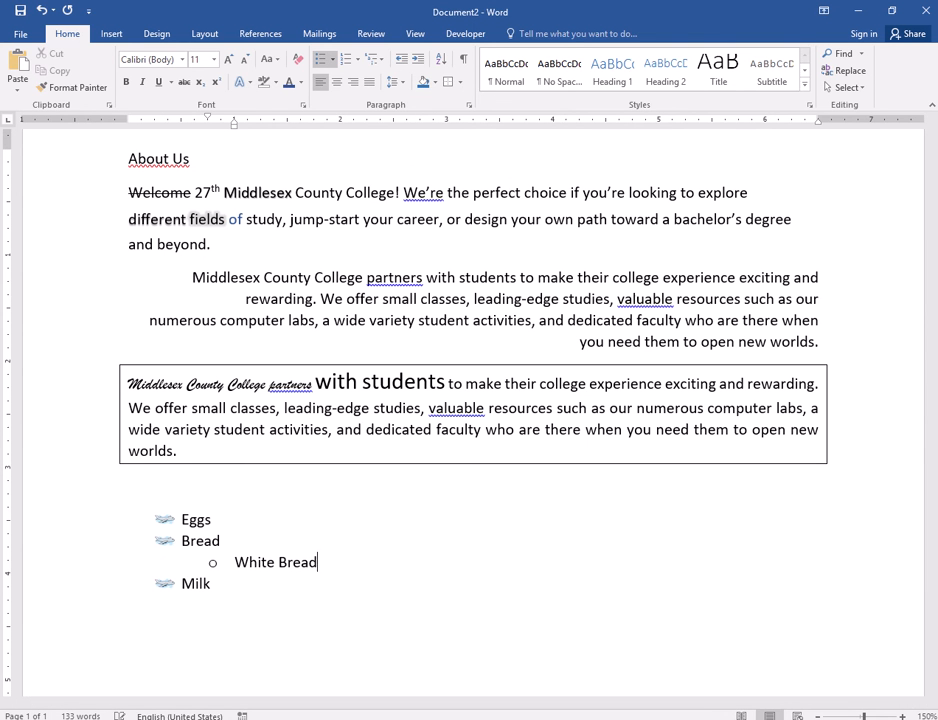
key("Return")
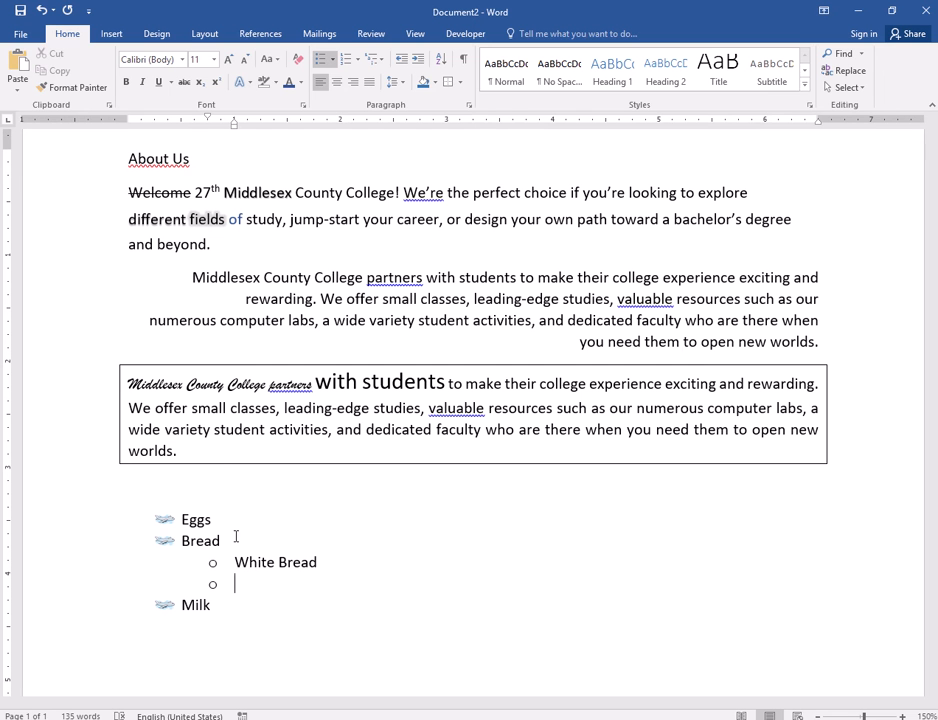
type("Wha")
type("eat Bread")
- Convert the whole list from Eggs to Milk, including the two bread sub-items, to a numbered list
scroll(256, 600, "up", 2)
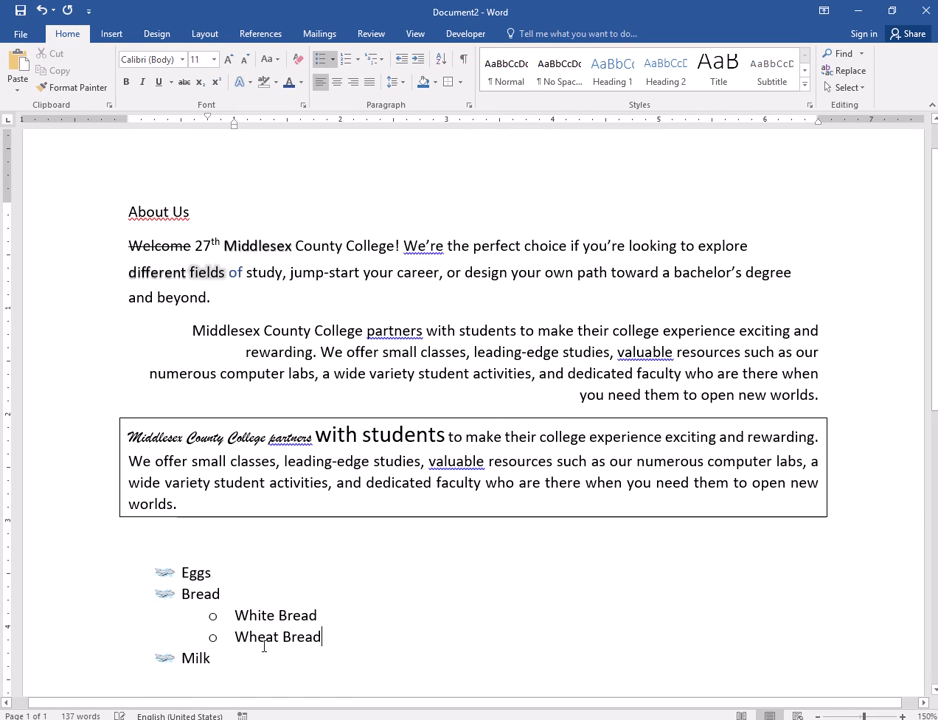
left_click_drag(188, 652, 178, 571)
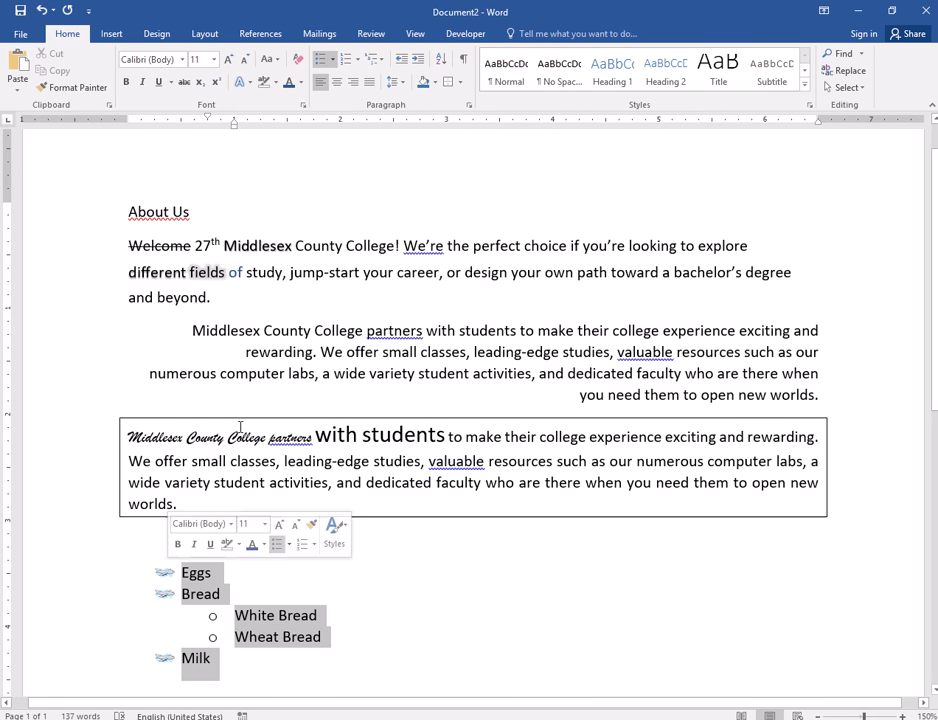
left_click(348, 60)
scroll(278, 463, "down", 3)
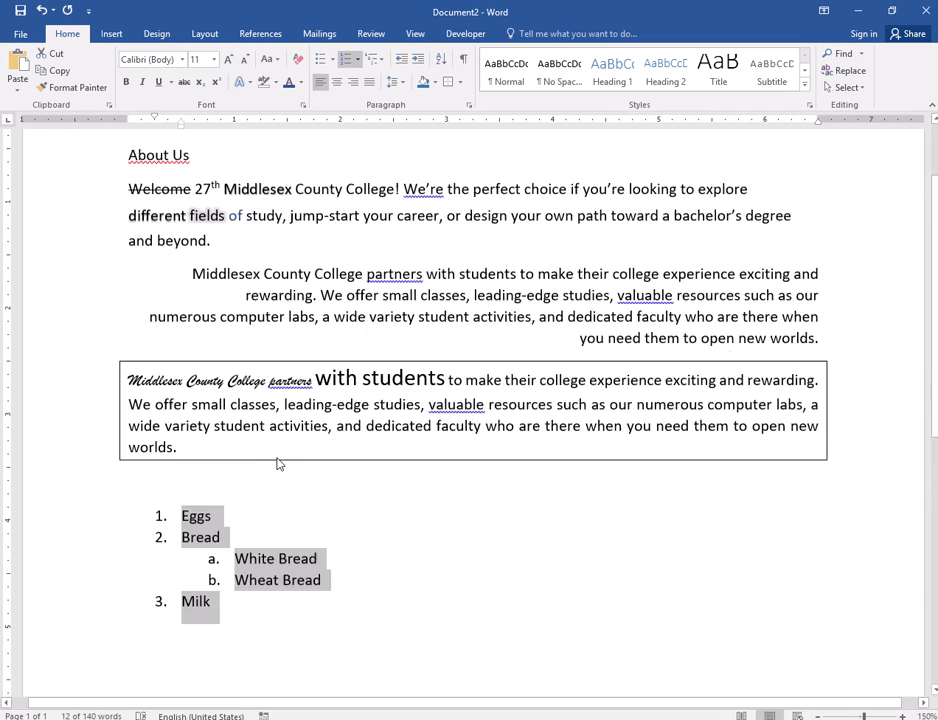
- Promote the White Bread item by one list level and demote it again, twice
left_click(240, 500)
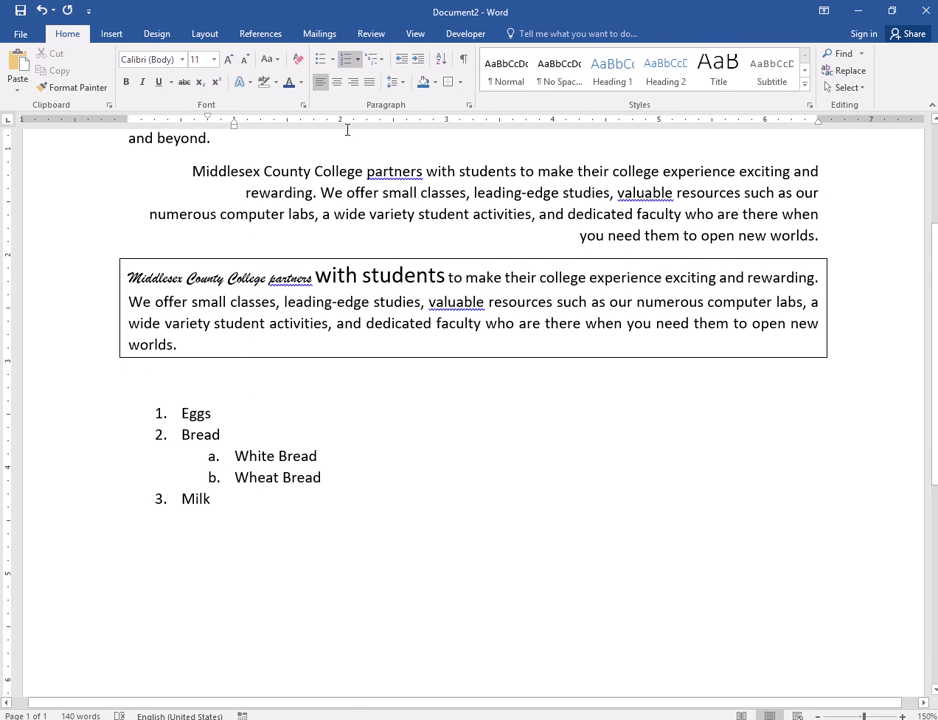
left_click(402, 59)
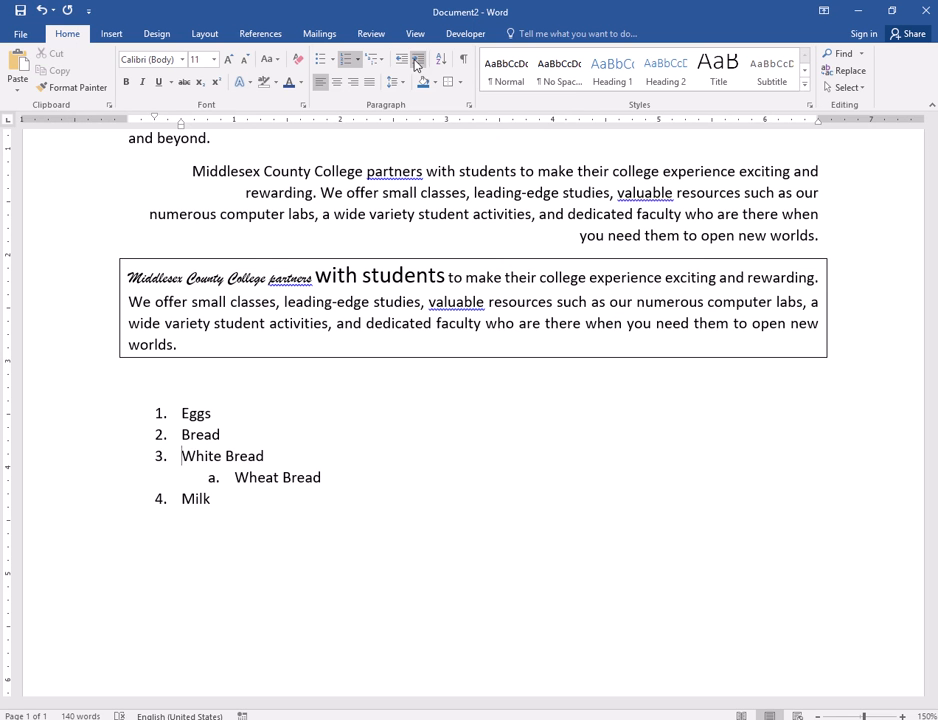
left_click(418, 60)
key("shift+Tab")
key("Tab")
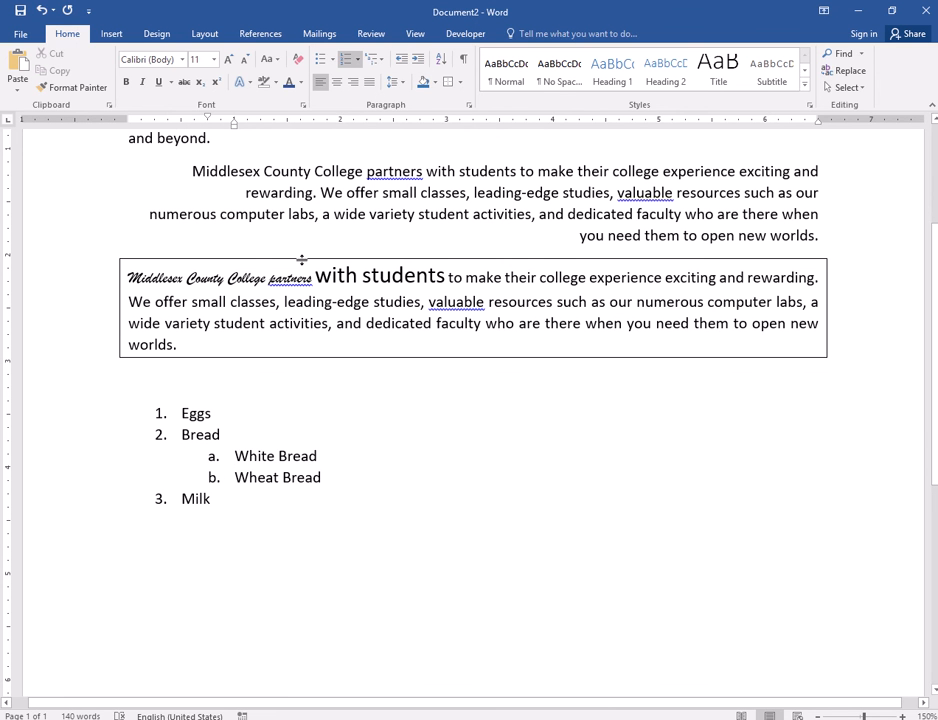
- Search the document for the word "white"
left_click(421, 393)
scroll(421, 390, "up", 3)
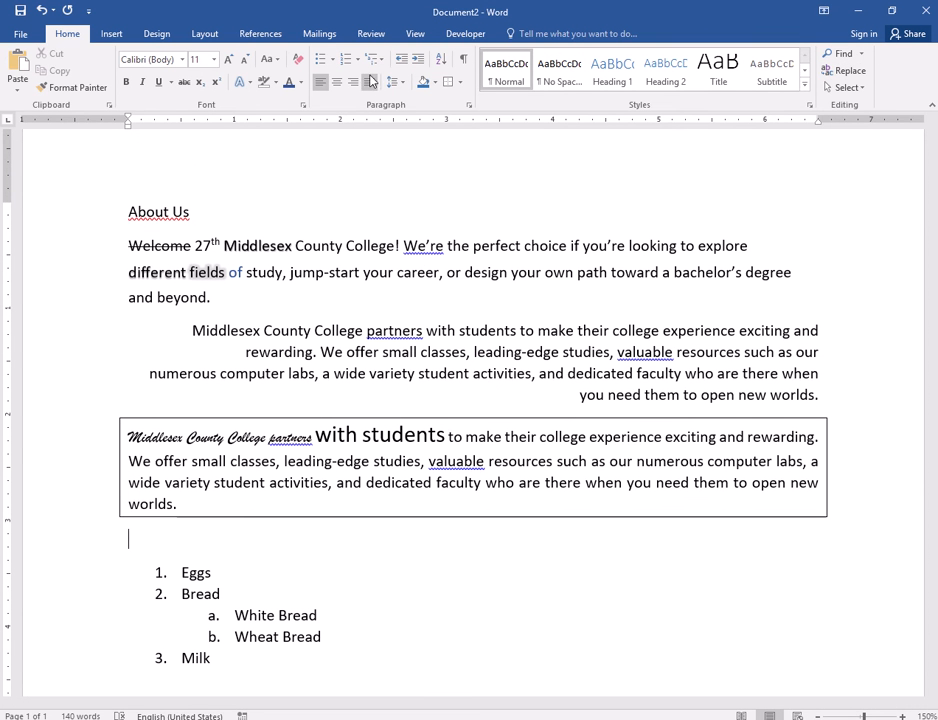
left_click(849, 58)
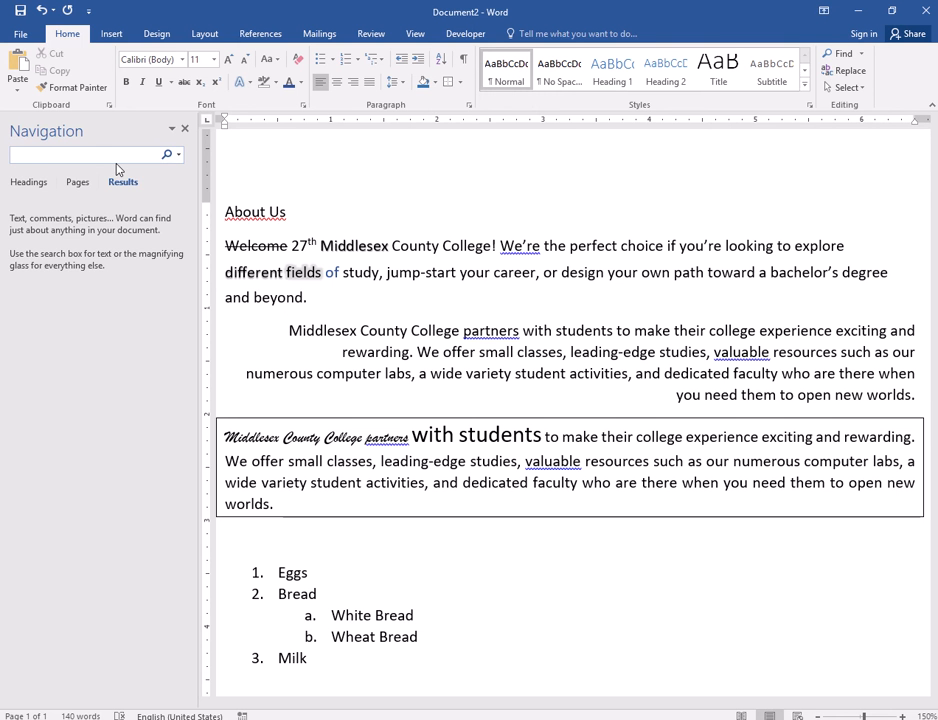
type("white")
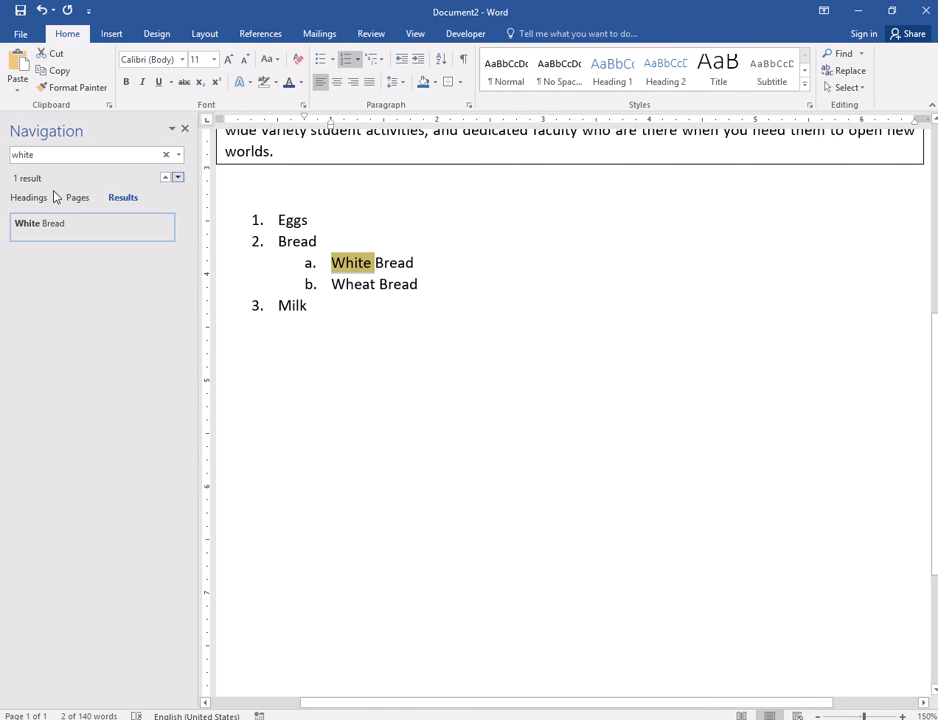
- Search the document for "middlesex", jump to the third and first matches, and close the search pane
scroll(300, 331, "up", 1)
left_click(46, 157)
left_click(12, 155)
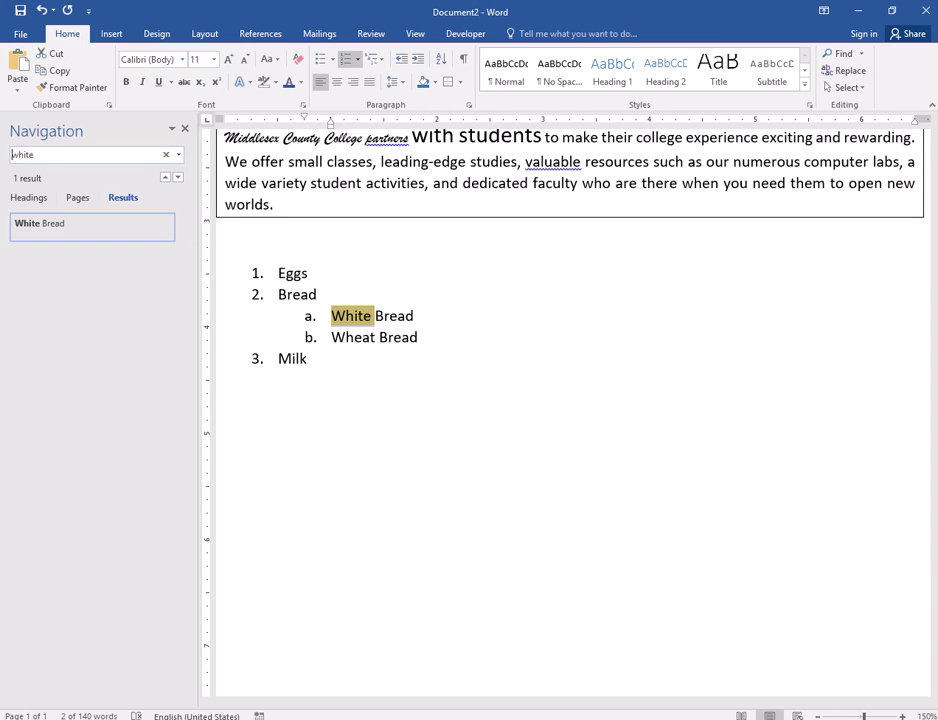
left_click(56, 157)
type("middlesex")
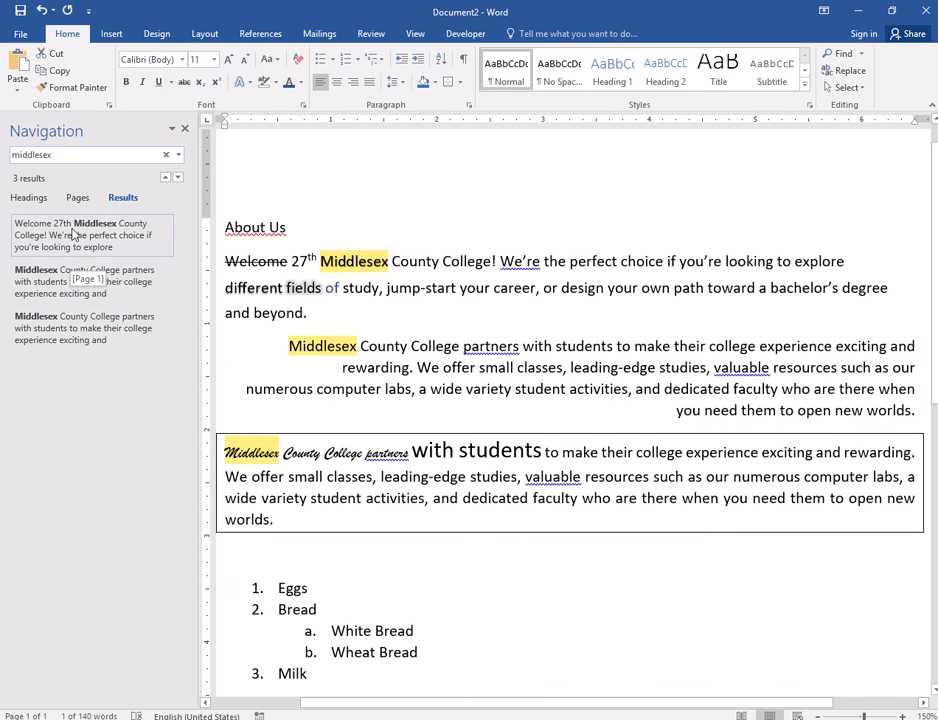
left_click(50, 340)
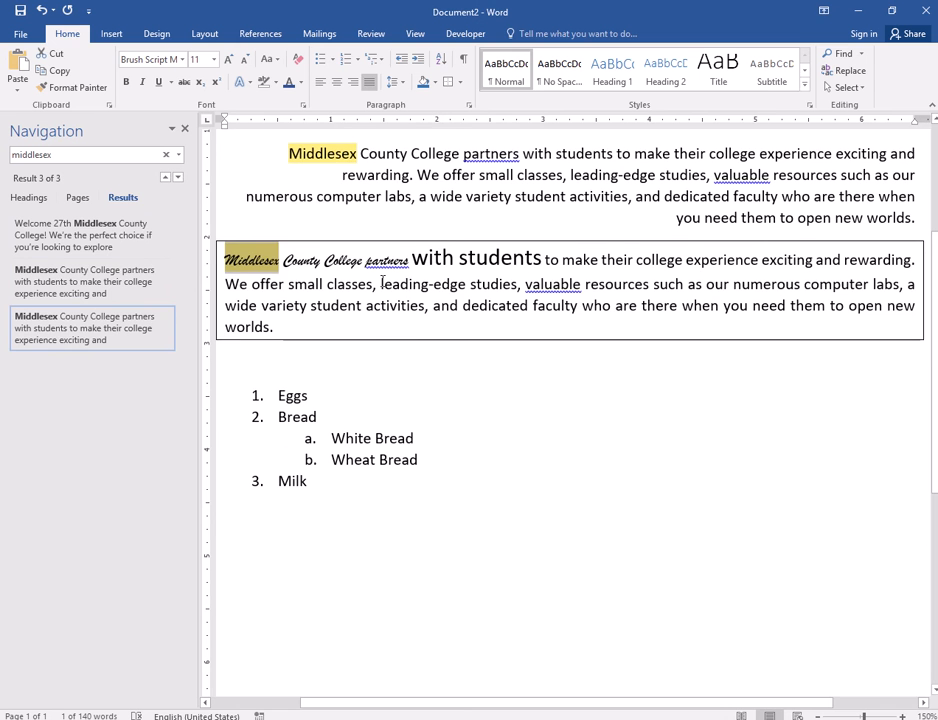
left_click(69, 245)
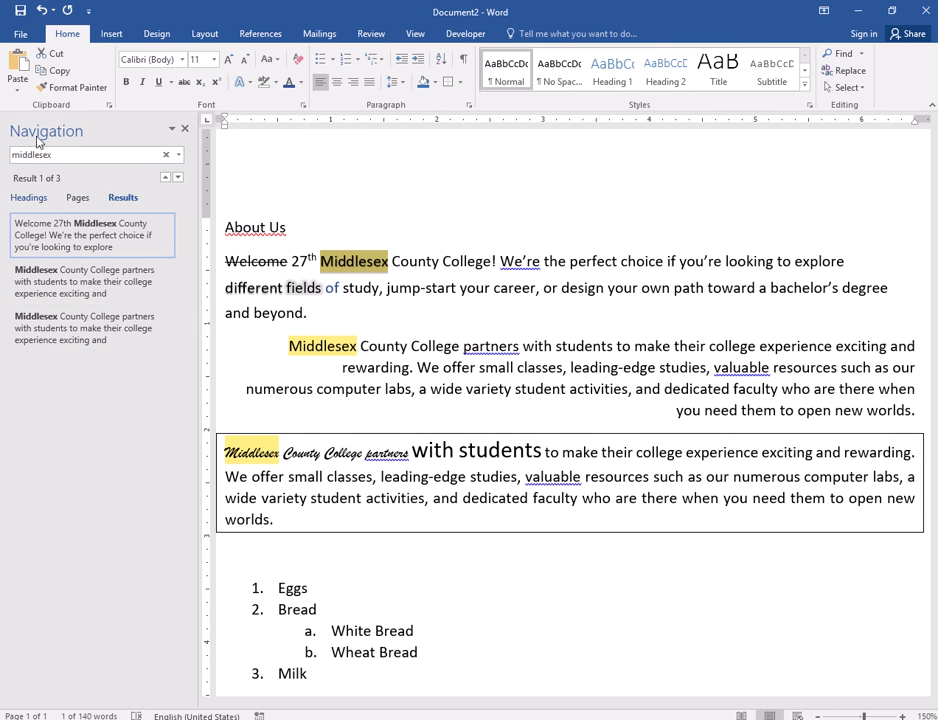
left_click(184, 131)
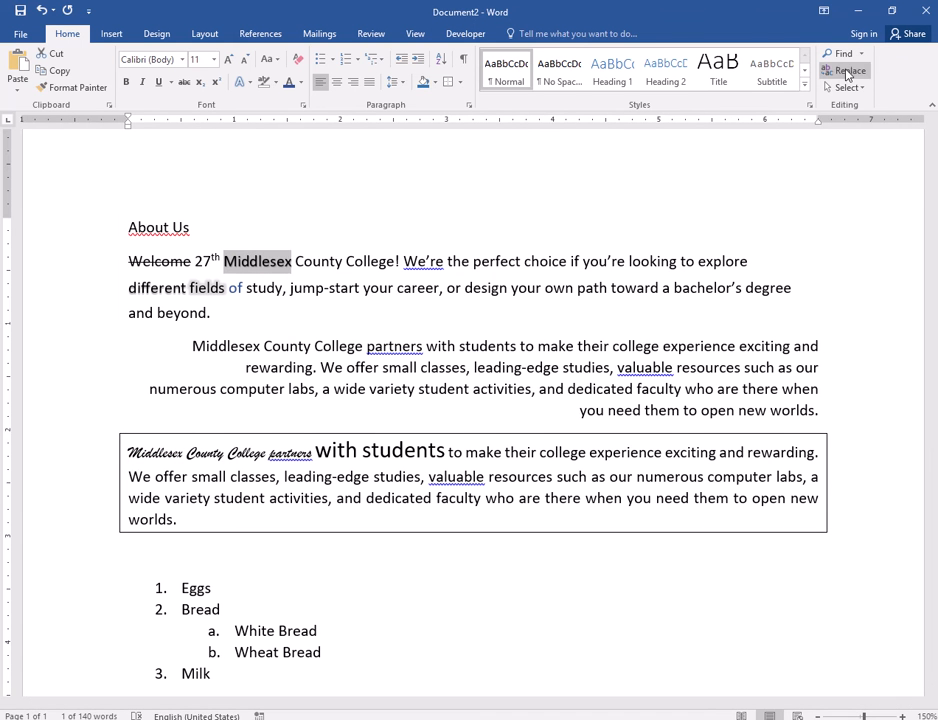
left_click(845, 72)
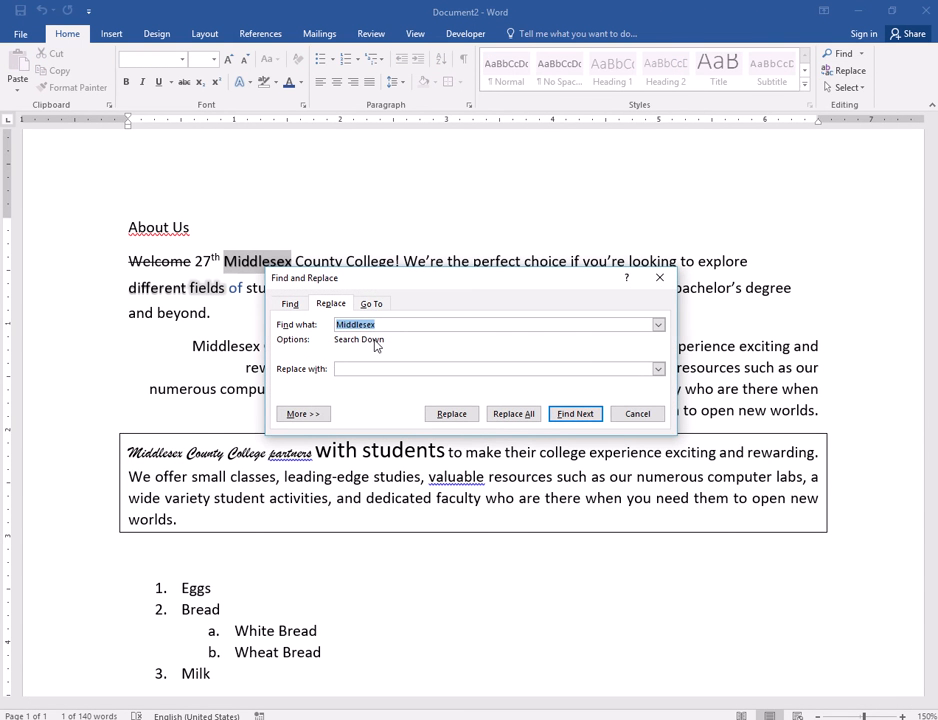
left_click_drag(403, 290, 517, 337)
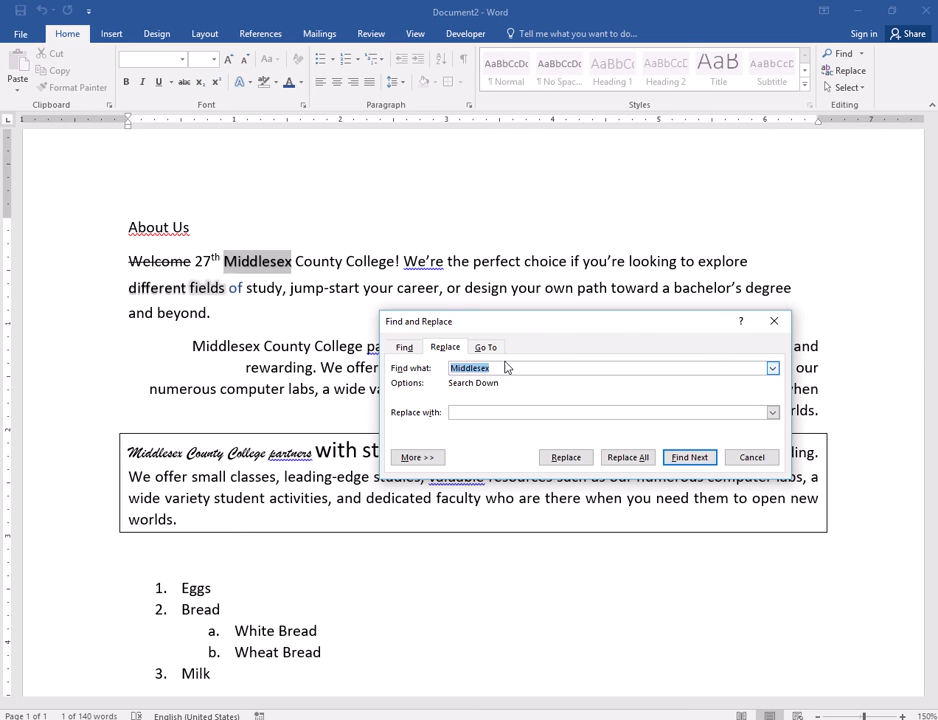
left_click(751, 461)
left_click_drag(543, 289, 576, 289)
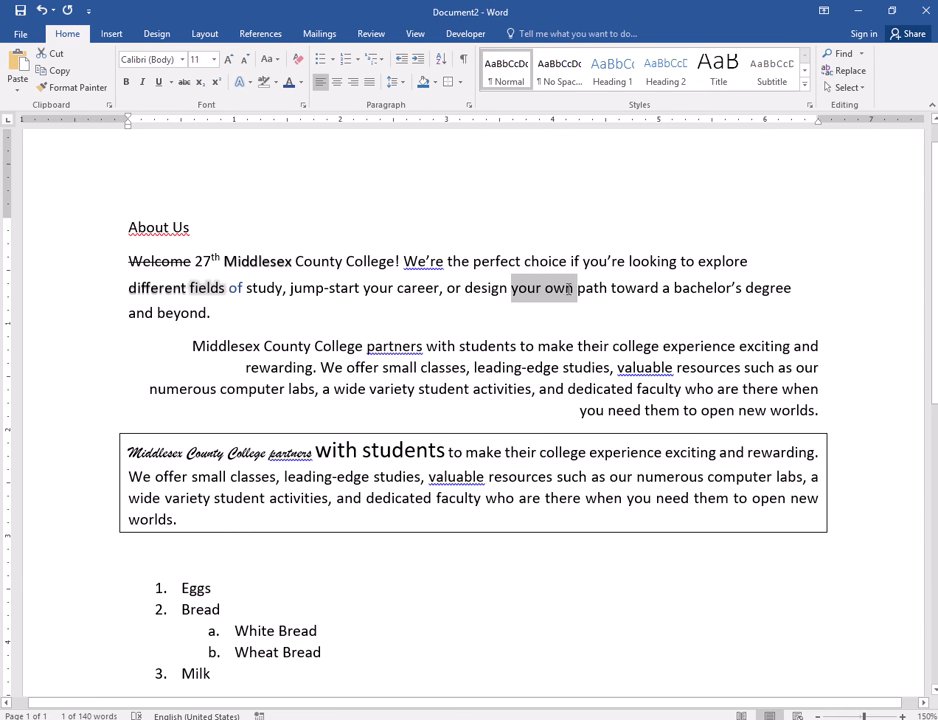
left_click(852, 71)
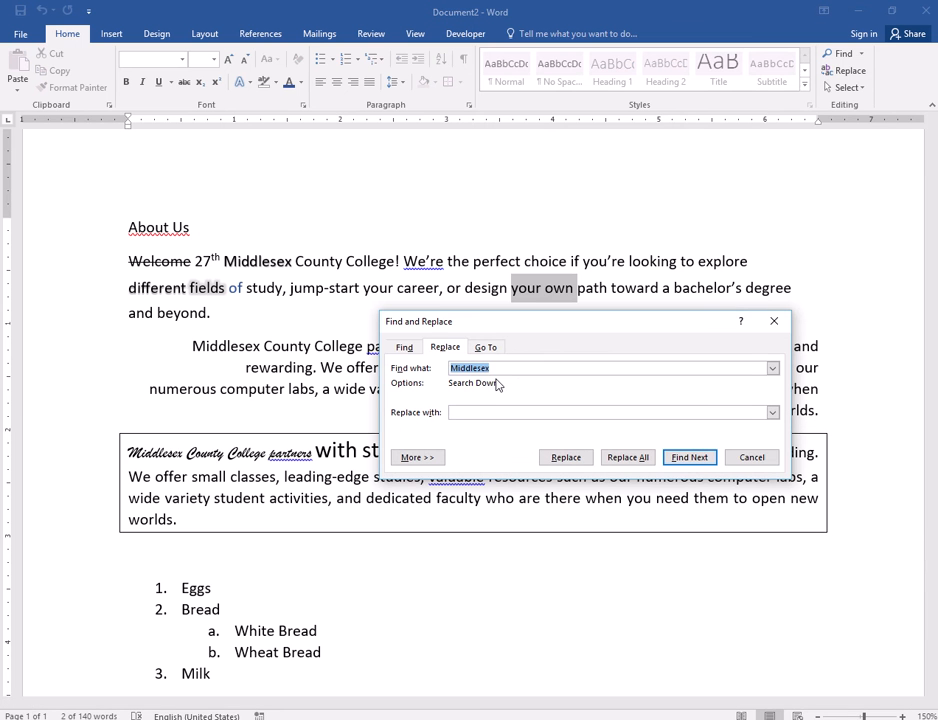
left_click(752, 457)
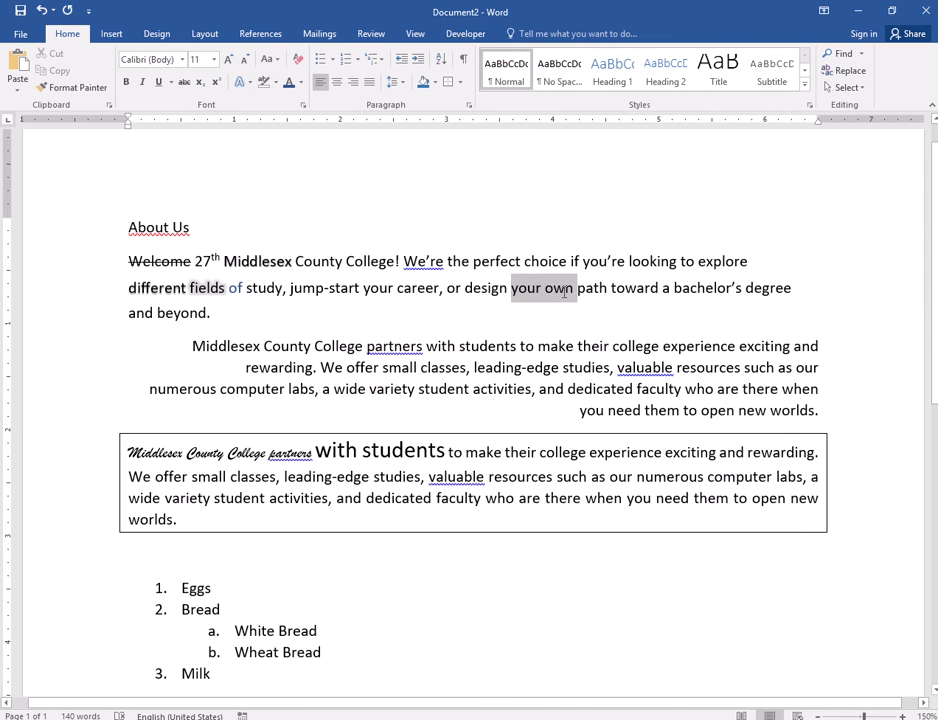
left_click(843, 70)
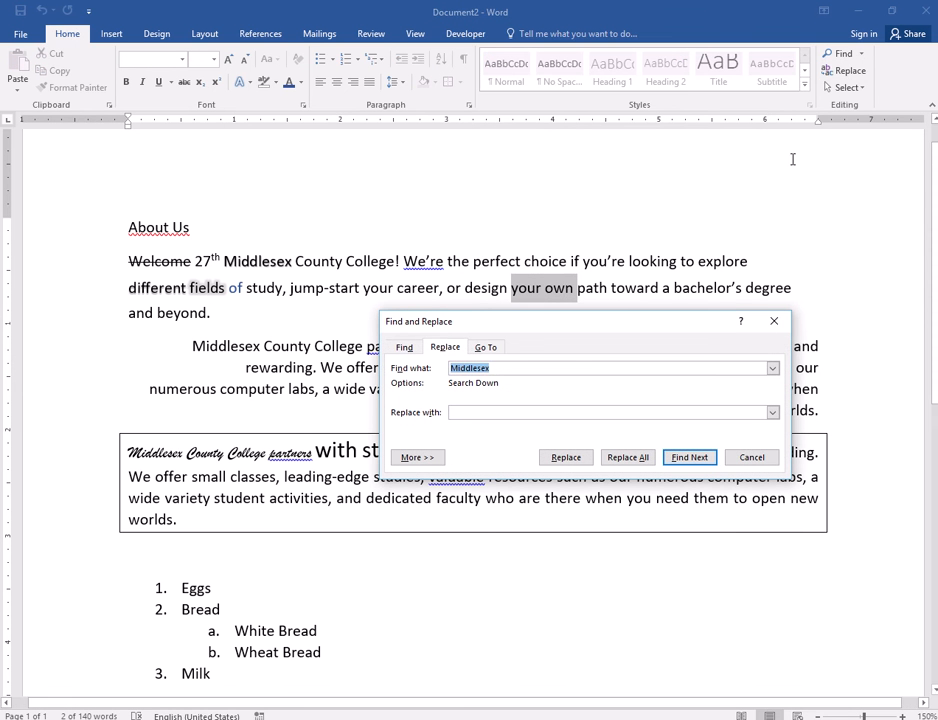
left_click(752, 457)
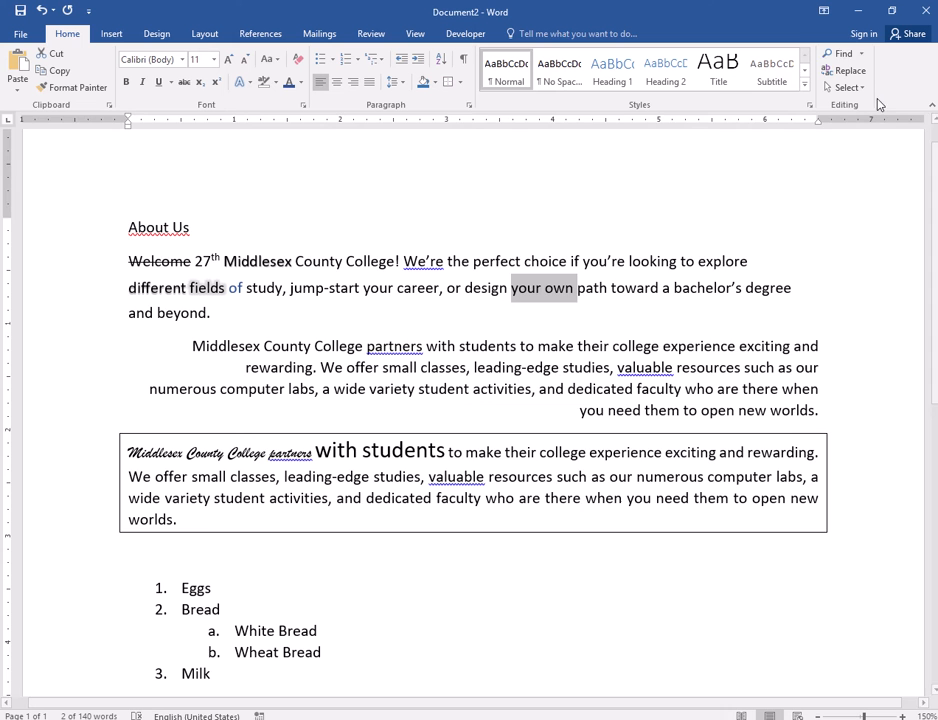
- Search the document for the selected phrase "your own", and for the word "partners" selected in the second paragraph
left_click(841, 53)
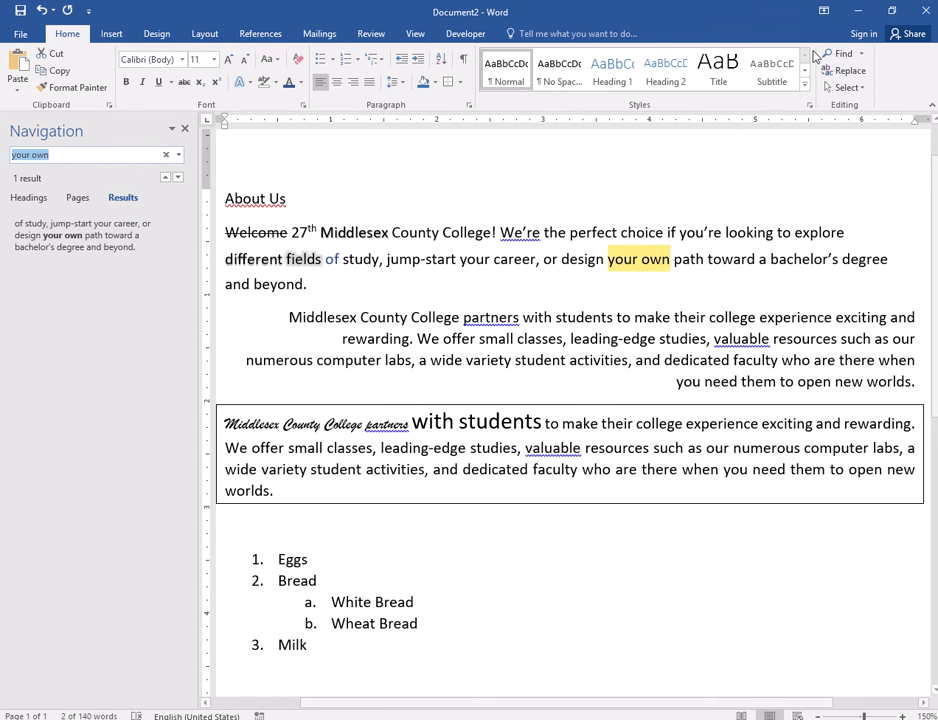
left_click(612, 265)
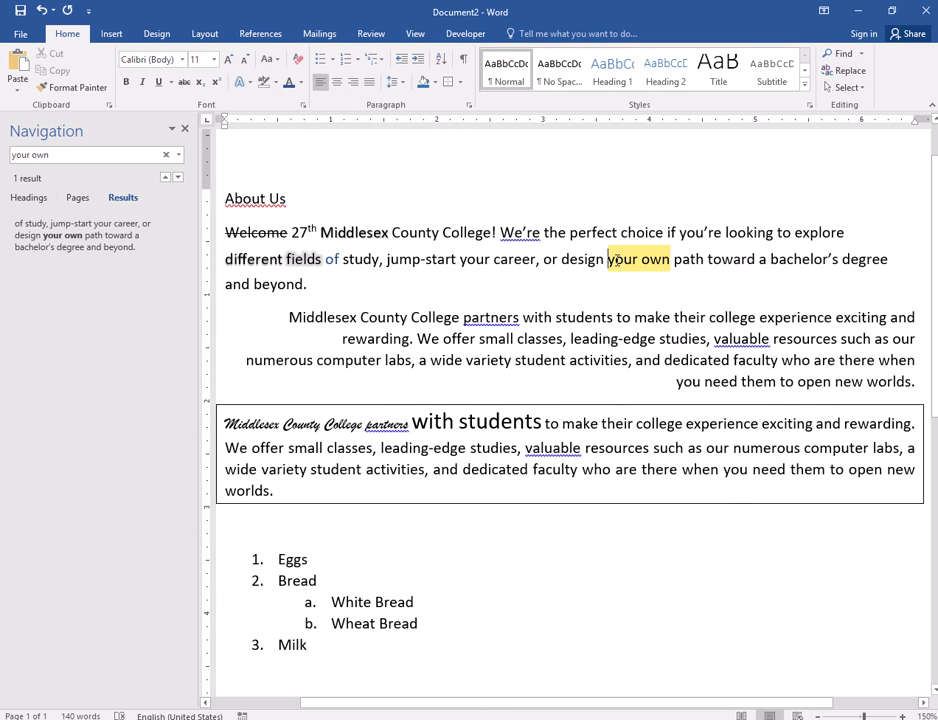
left_click_drag(615, 260, 655, 256)
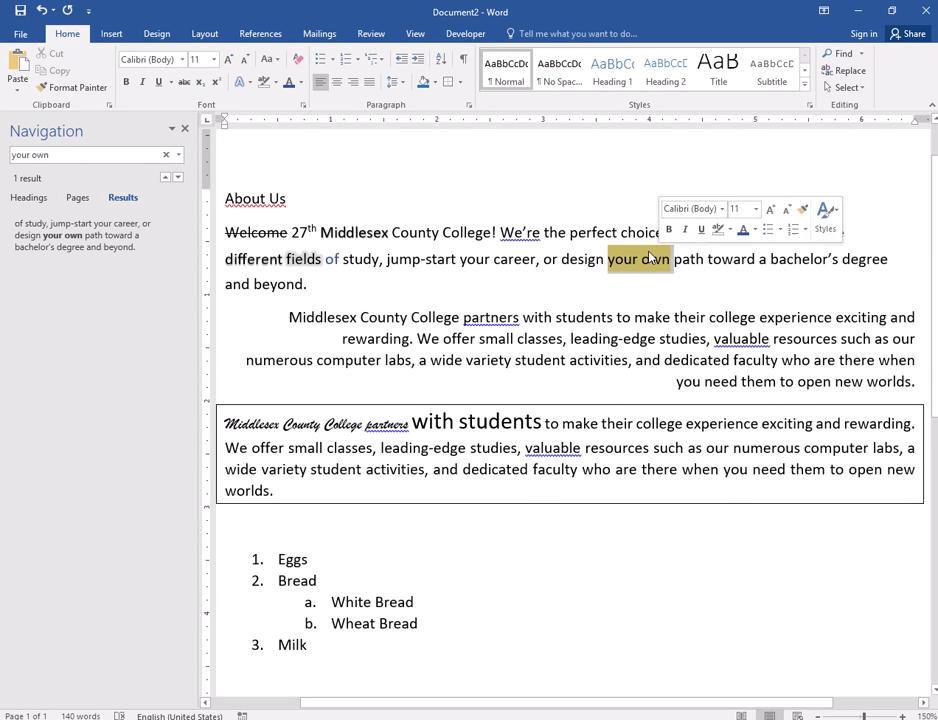
left_click(838, 54)
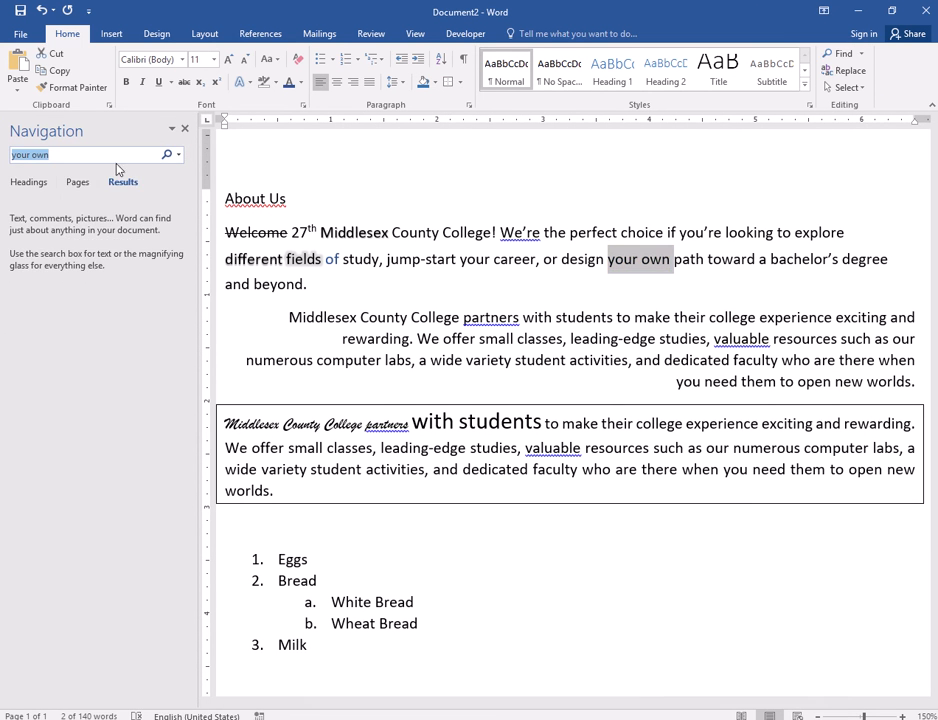
left_click(185, 131)
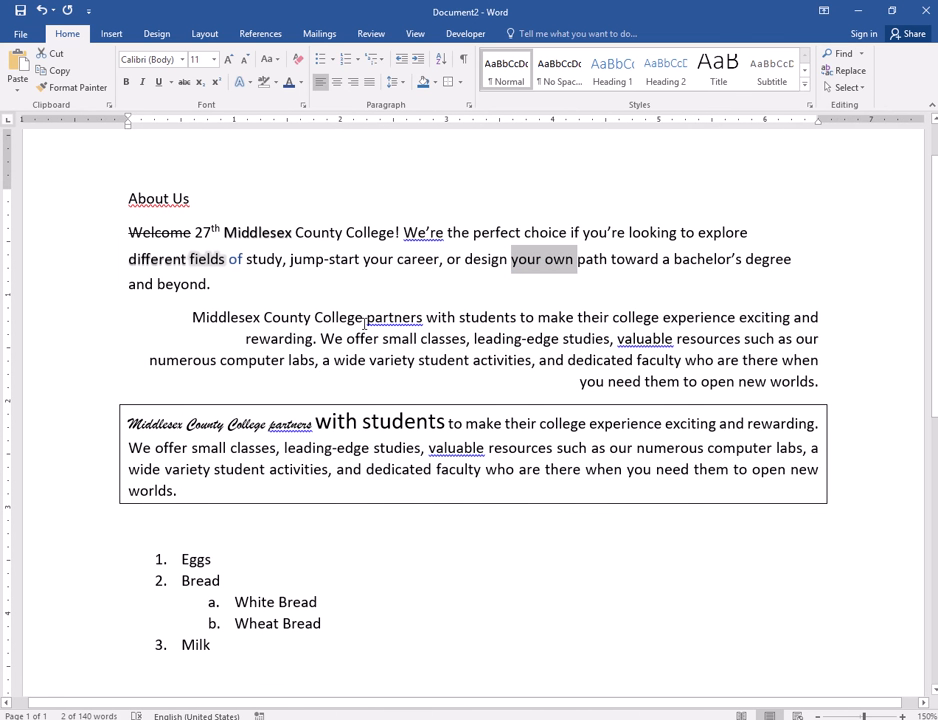
left_click_drag(366, 317, 427, 317)
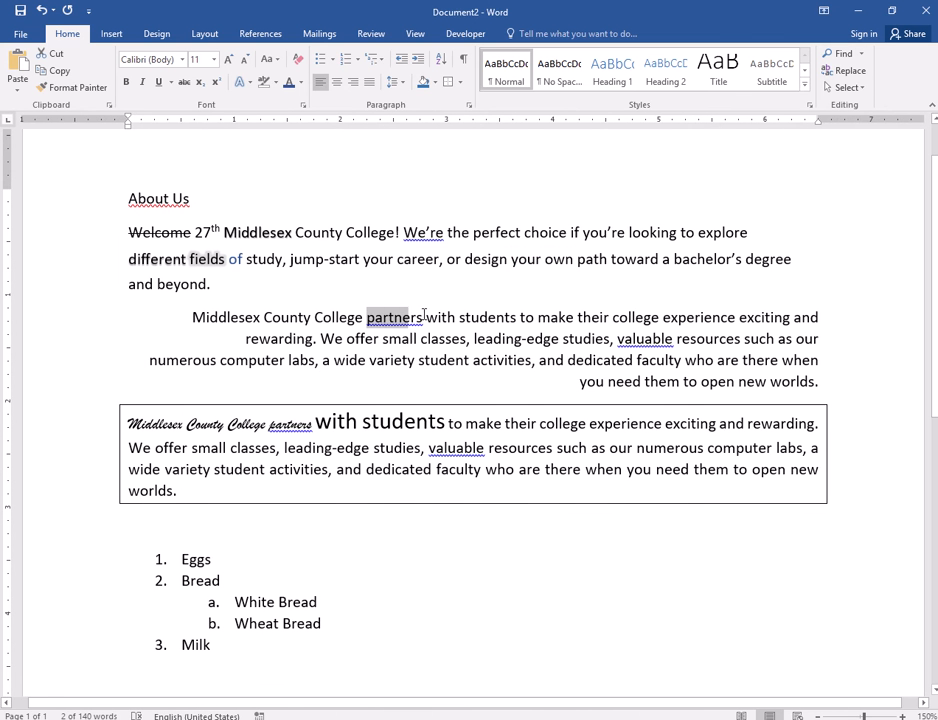
left_click(830, 54)
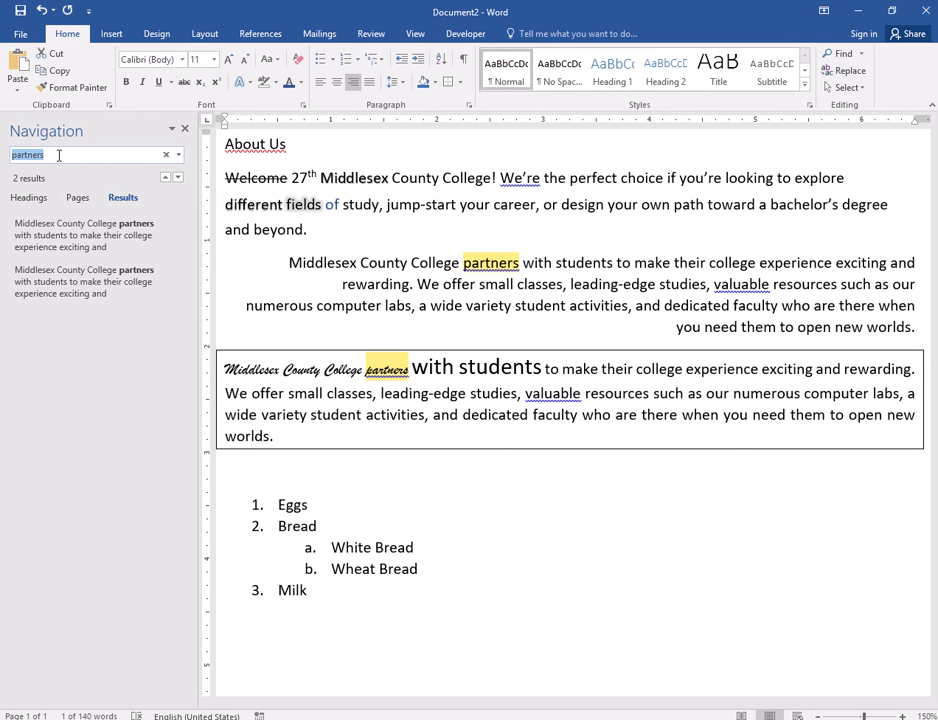
- Try to find "middlesx County College" with Find and Replace, searching again from the beginning of the document
left_click(846, 71)
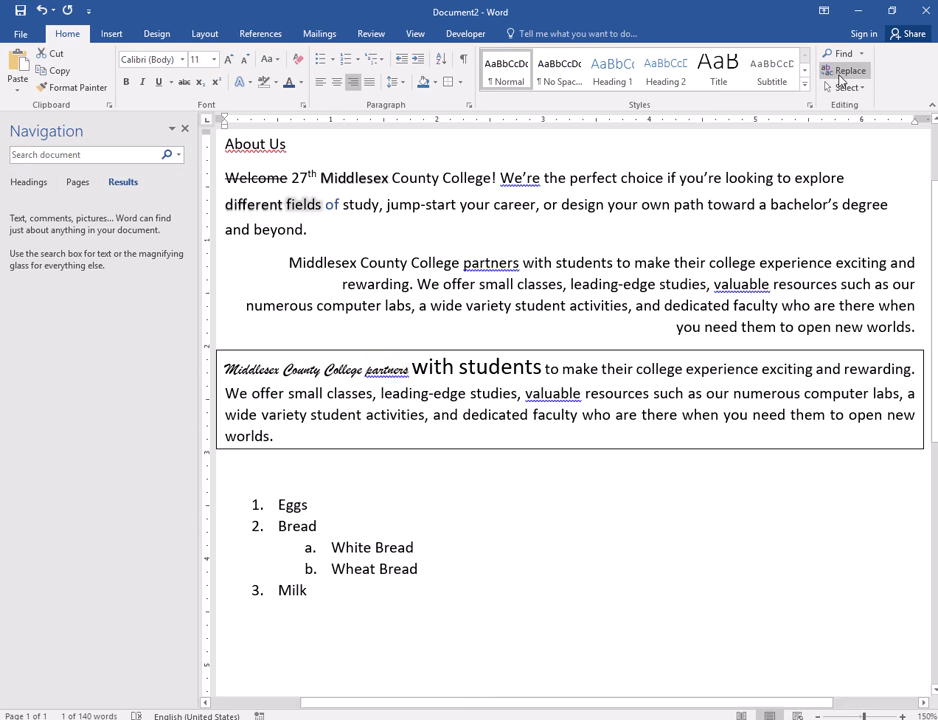
left_click_drag(498, 337, 513, 414)
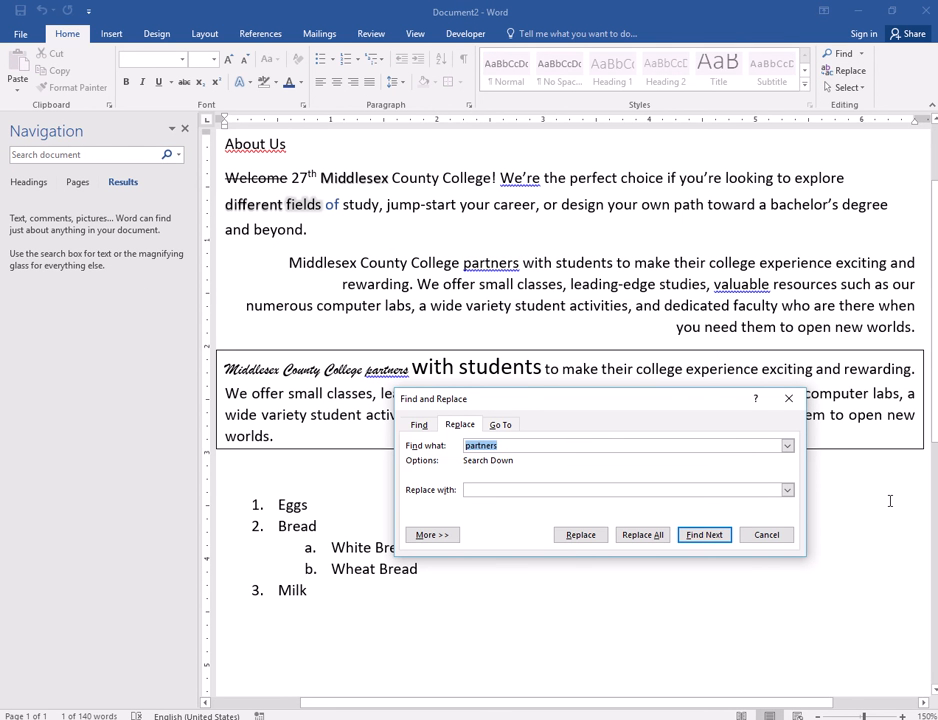
type("middlesex County College")
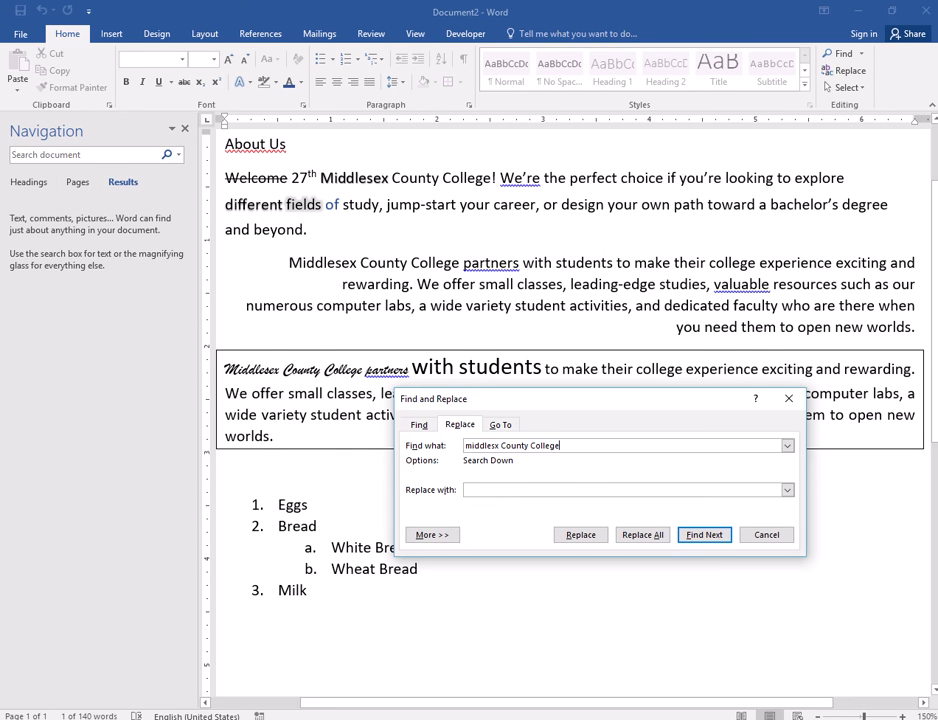
left_click(703, 535)
left_click(458, 414)
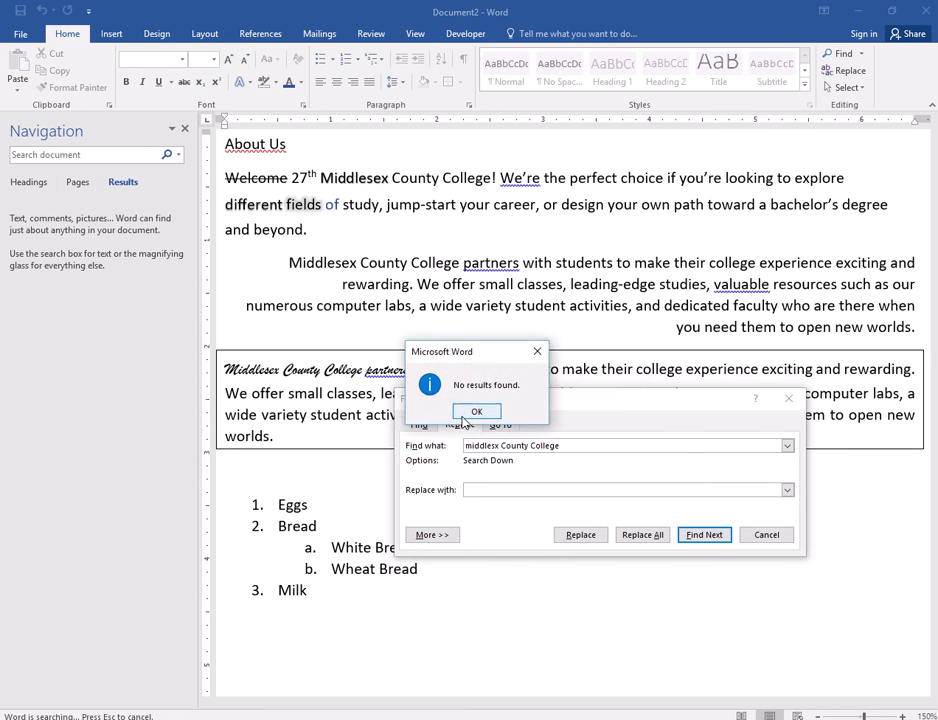
left_click(474, 412)
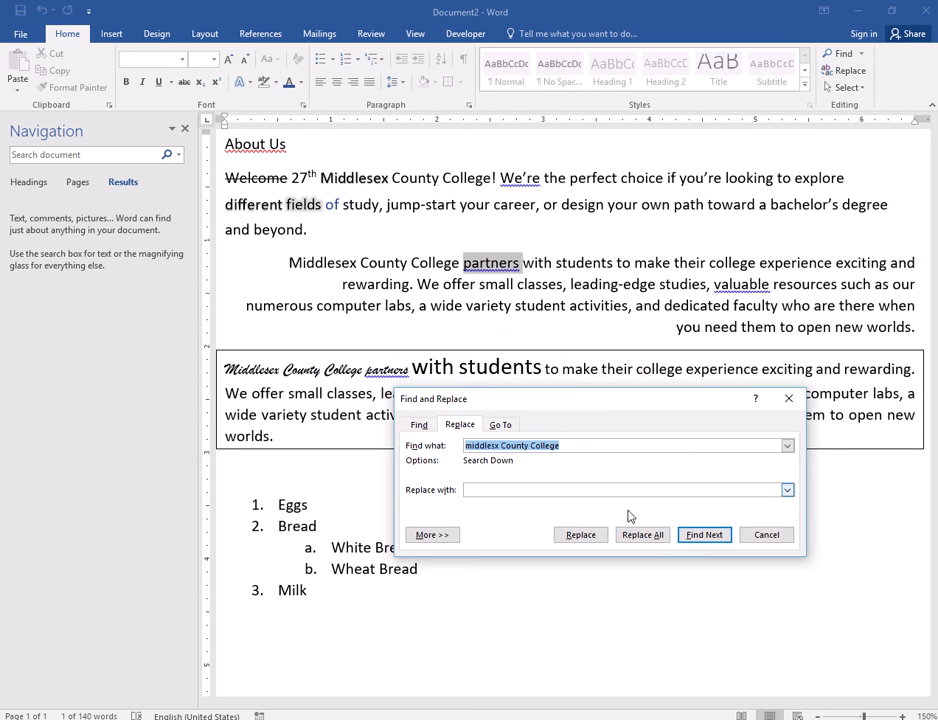
left_click(704, 535)
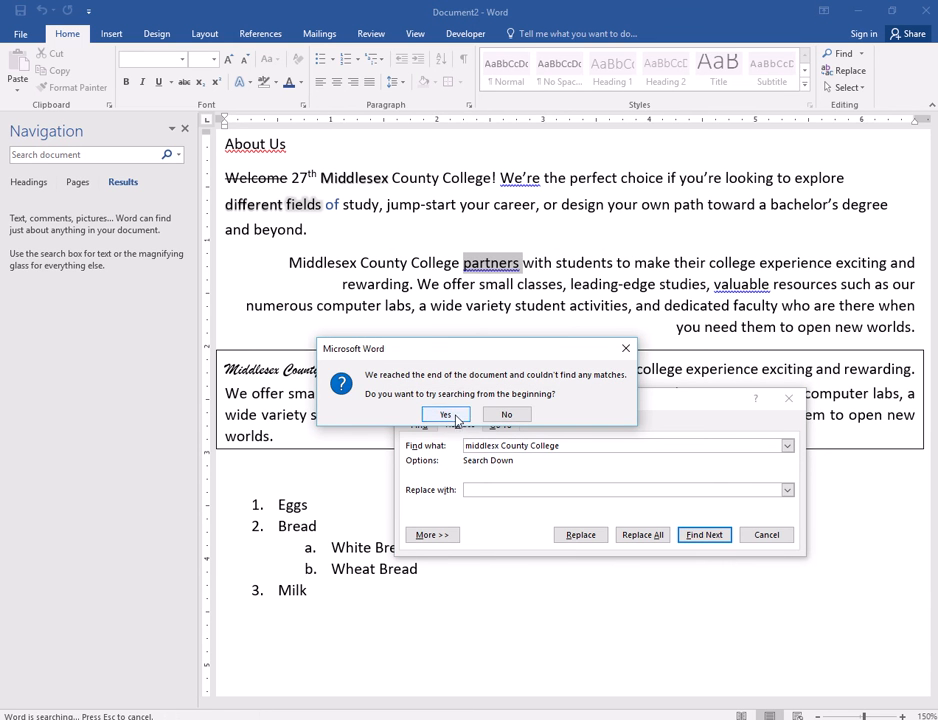
left_click(455, 415)
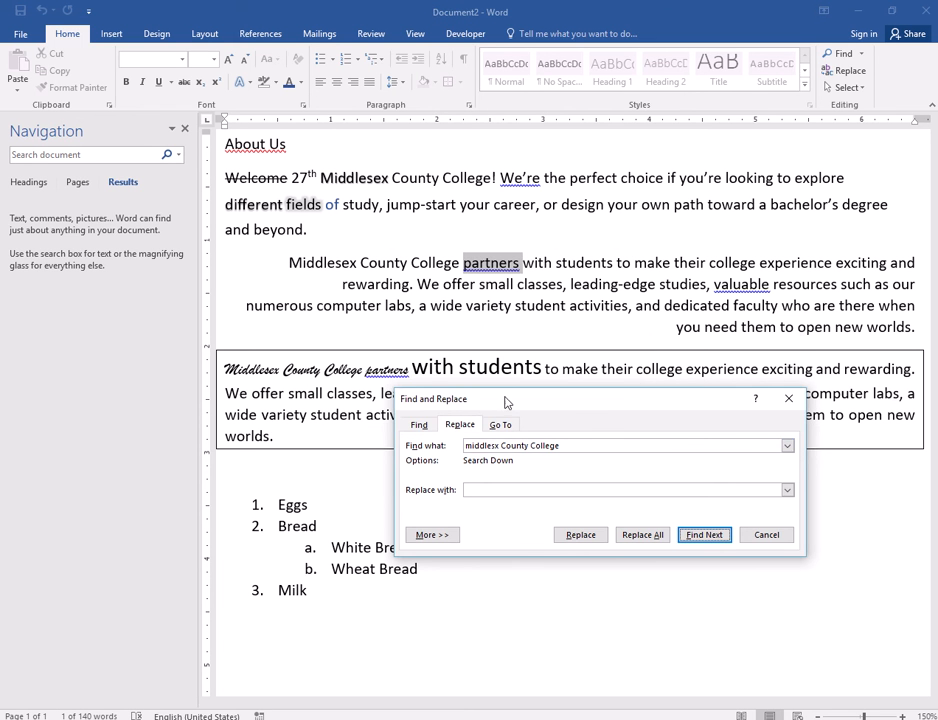
- Correct the search text to "middlesex County College" and go through all its occurrences in the document
left_click_drag(505, 402, 564, 355)
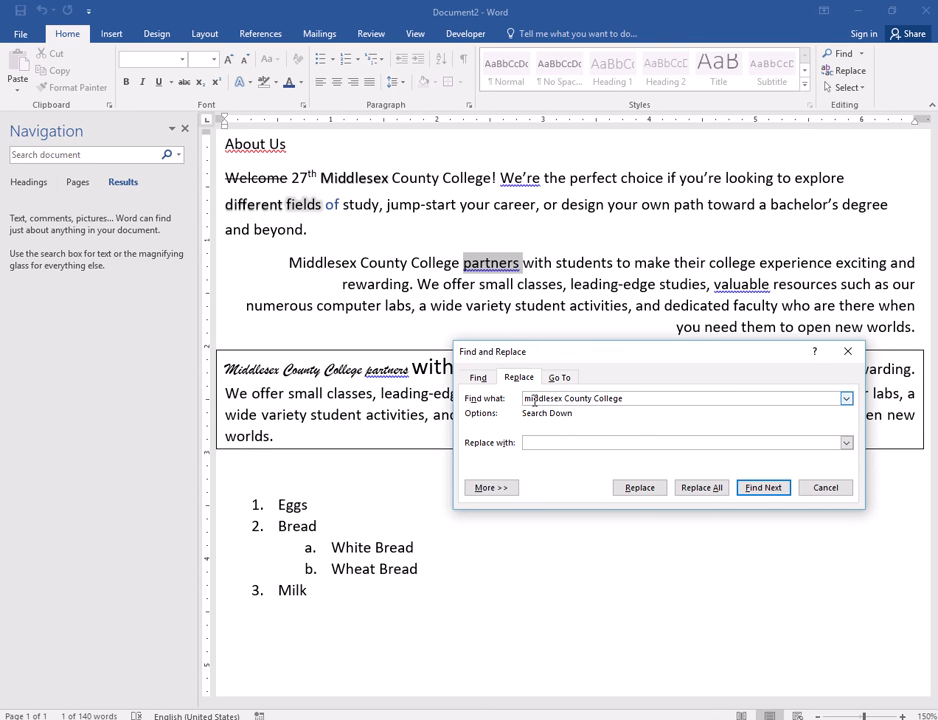
left_click(759, 489)
left_click(759, 489)
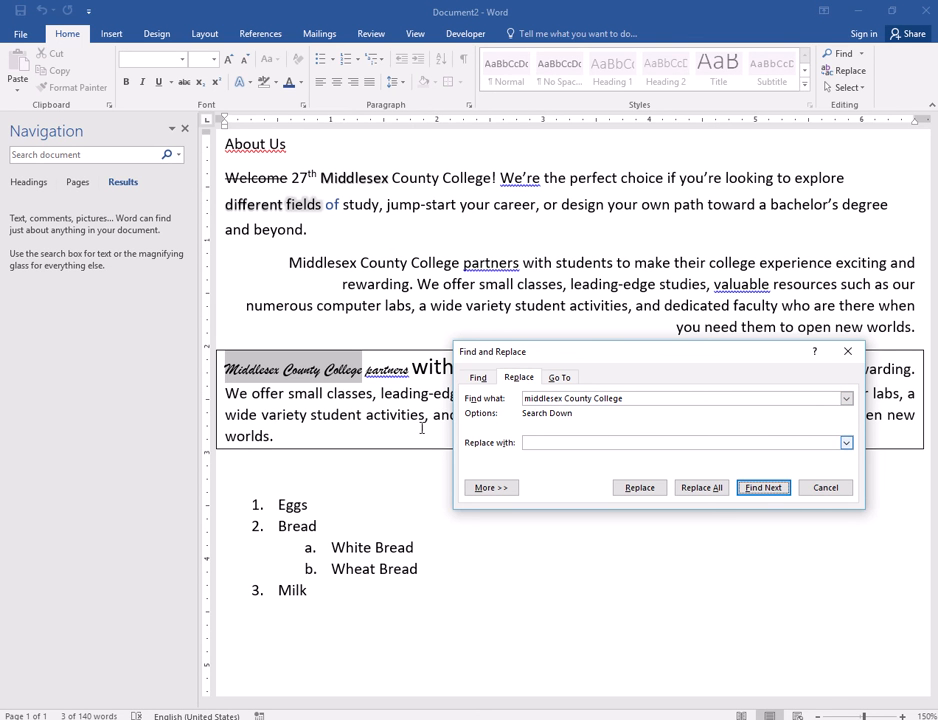
left_click(759, 494)
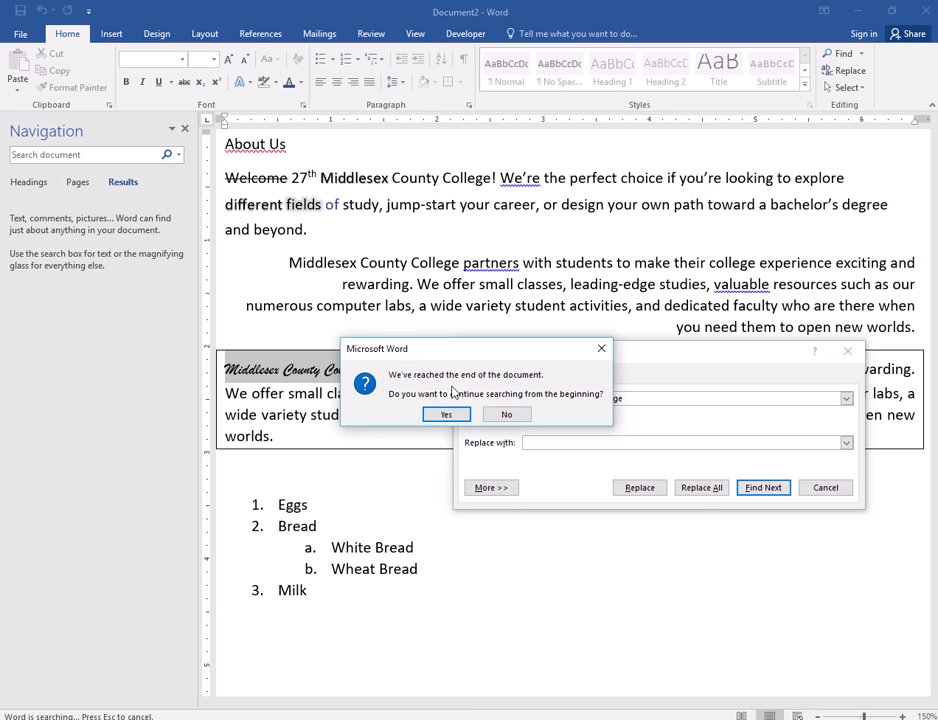
left_click(446, 416)
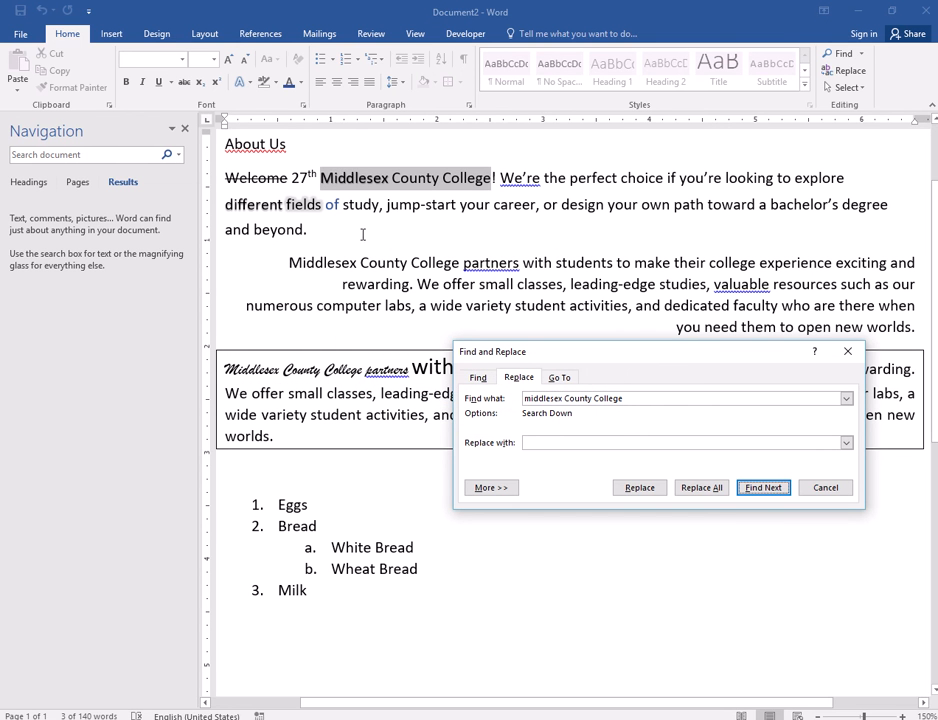
left_click(763, 487)
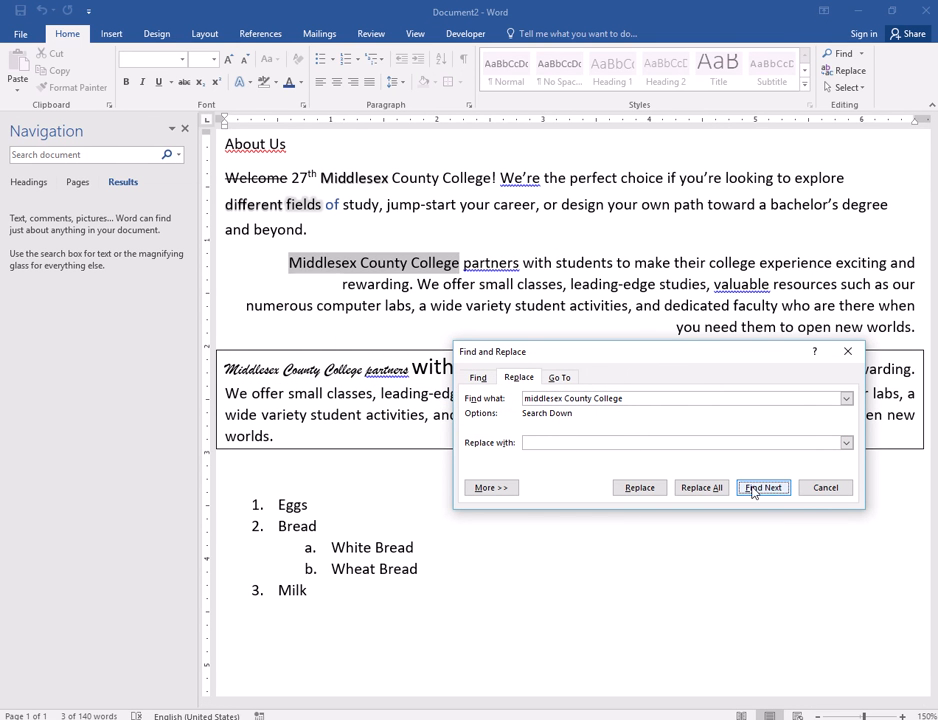
left_click(763, 487)
left_click(477, 411)
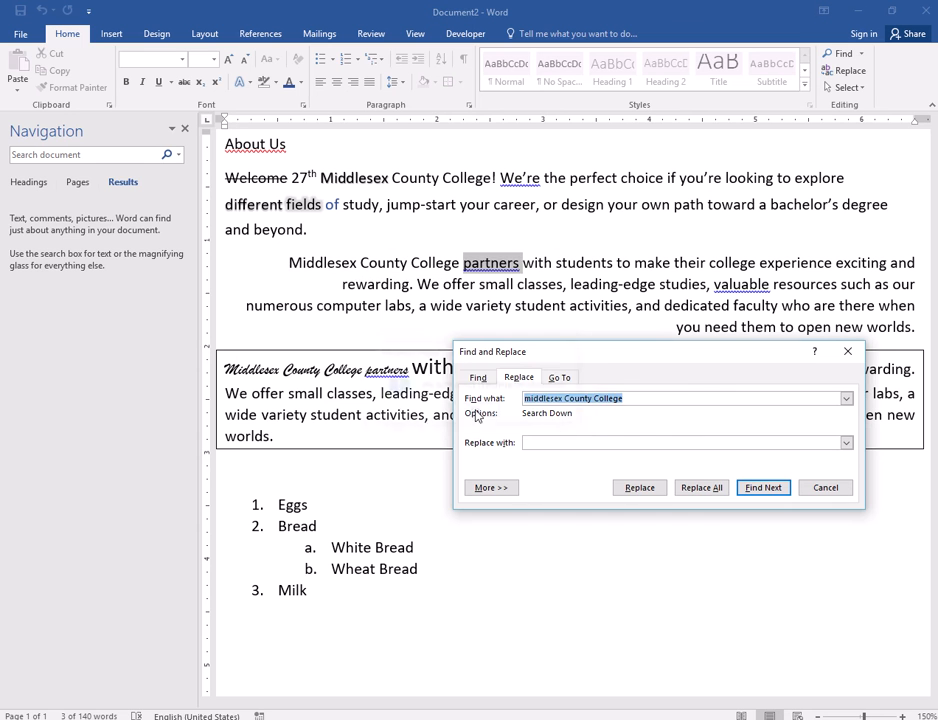
- Set the replacement text to "Kean University" and replace the college name in the opening paragraph only
left_click(601, 443)
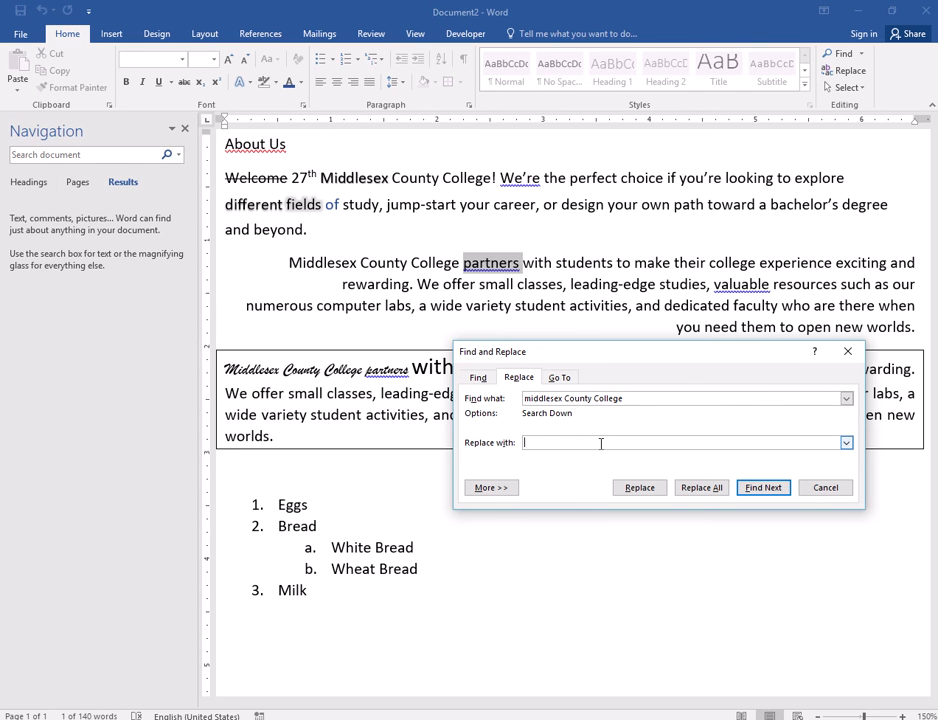
type("Kean University")
left_click(764, 489)
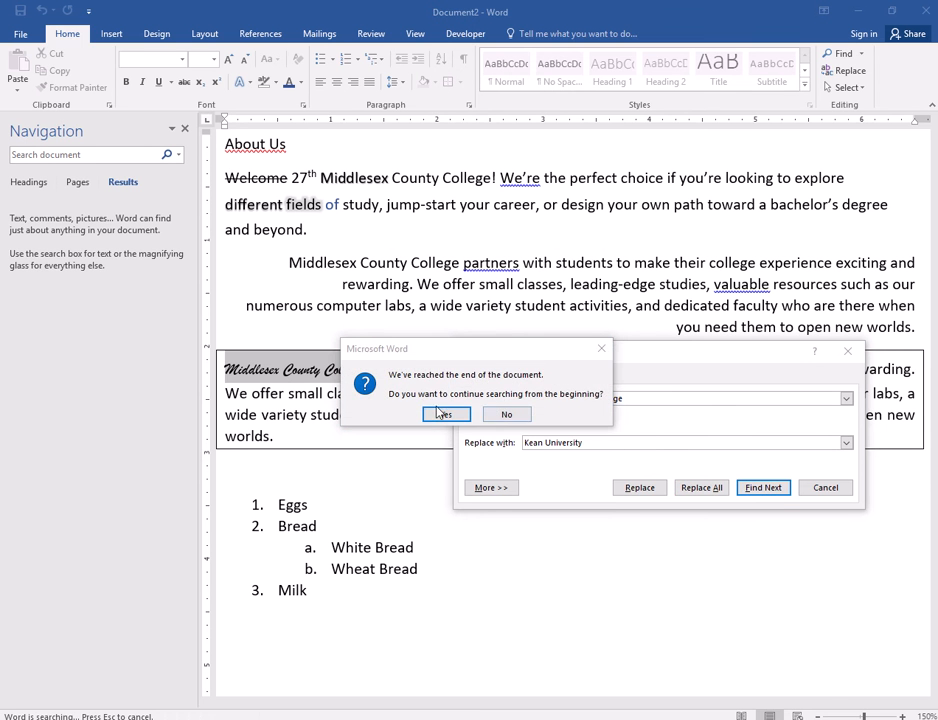
key("Return")
left_click(647, 492)
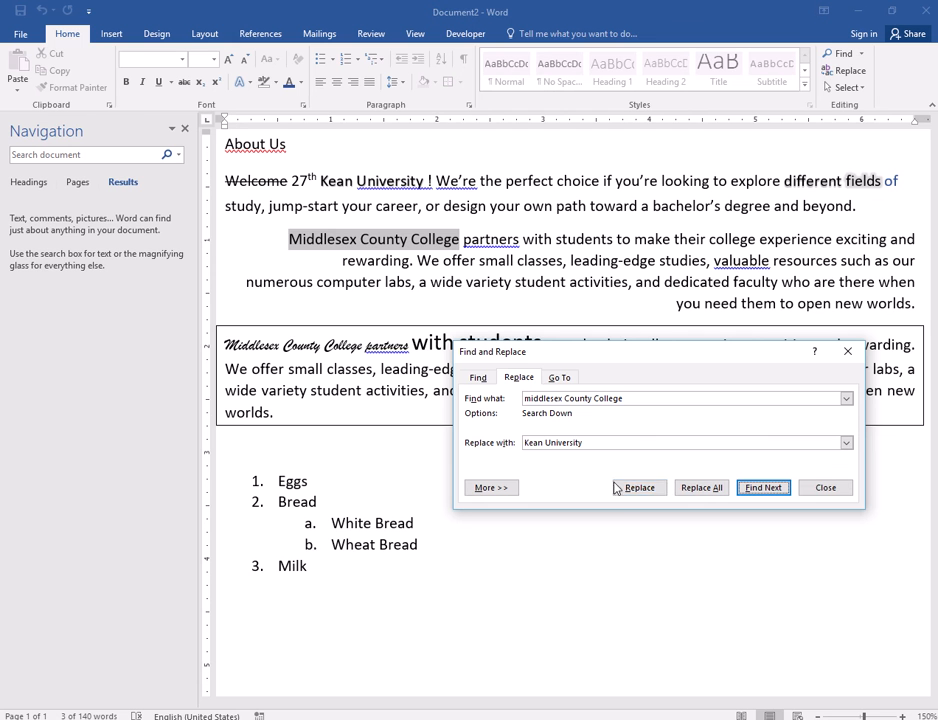
- Replace all remaining occurrences of the college name with "Kean University" and close Find and Replace
left_click(700, 489)
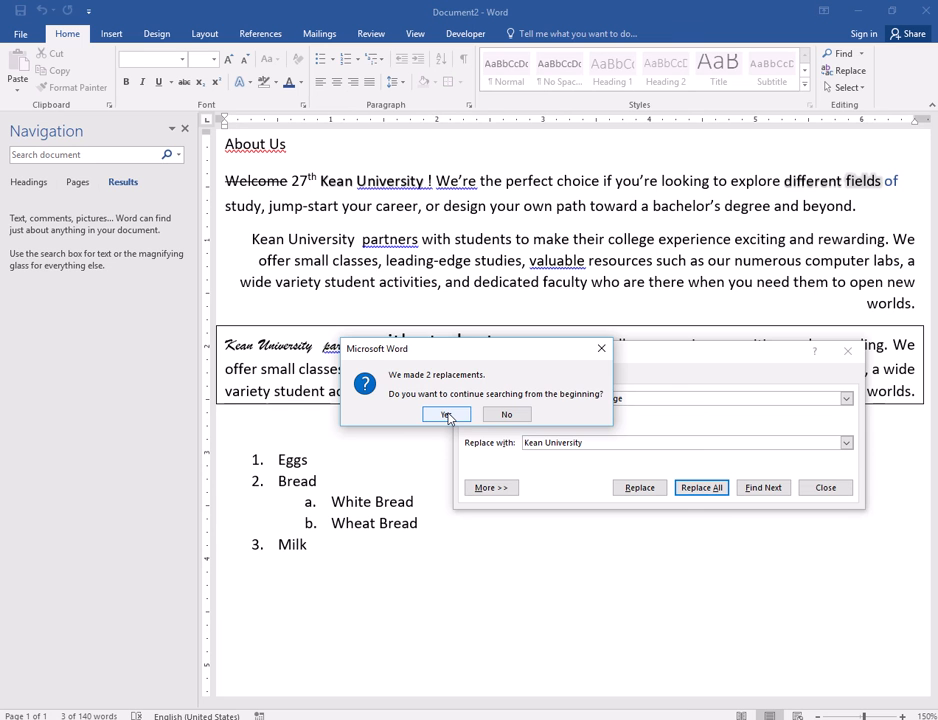
left_click(445, 415)
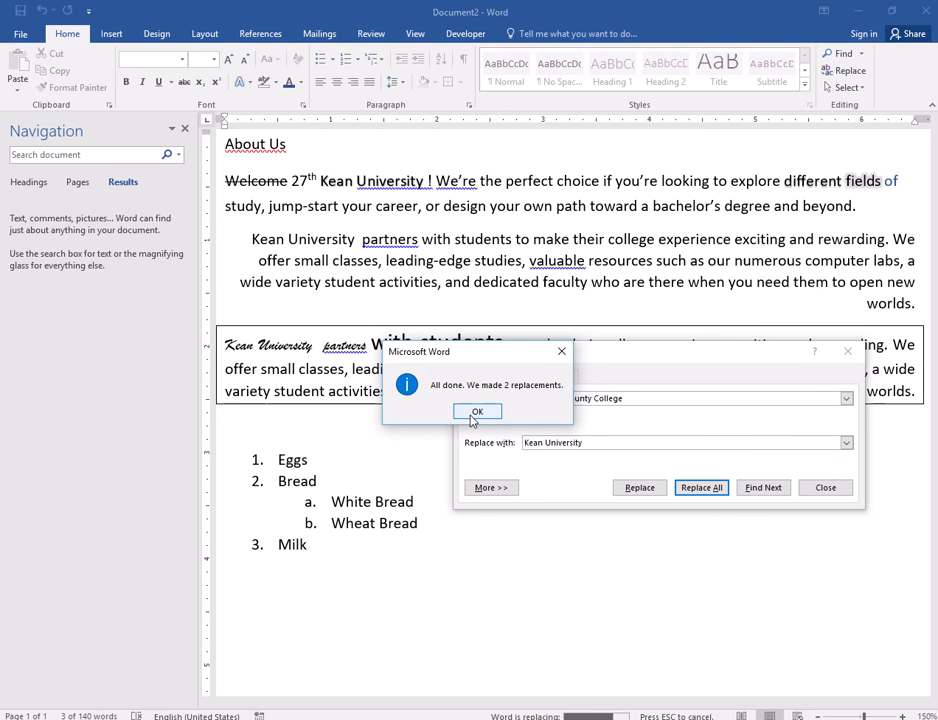
left_click(476, 412)
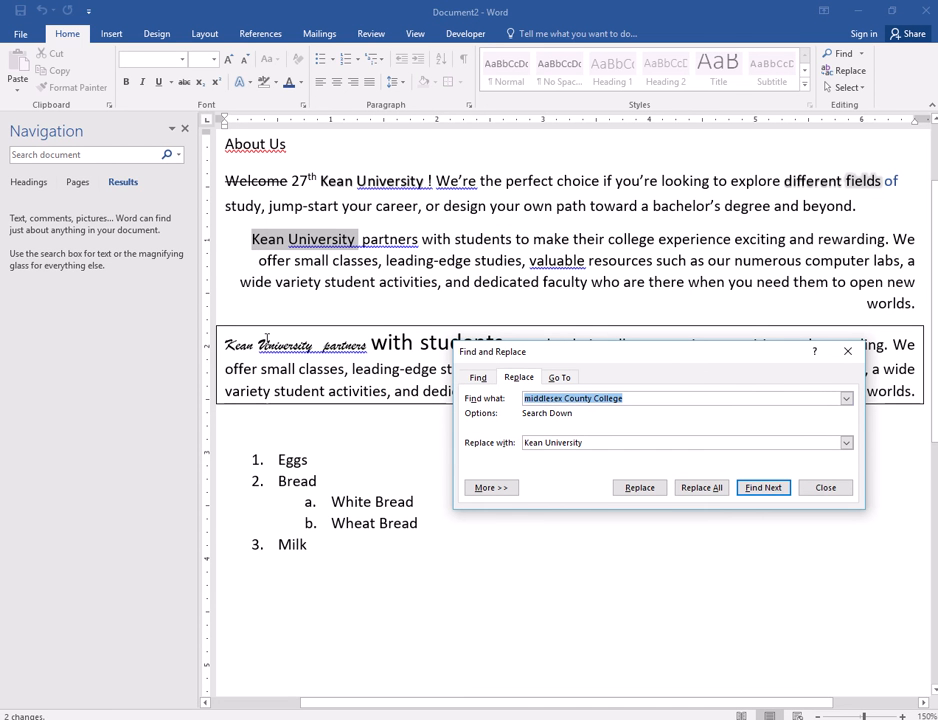
left_click(820, 490)
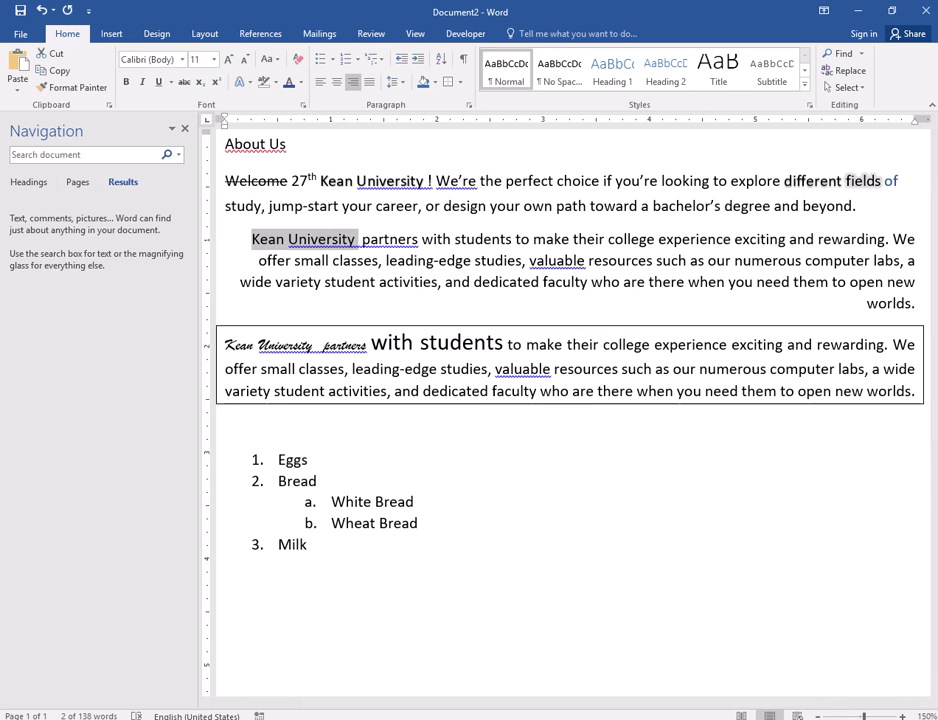